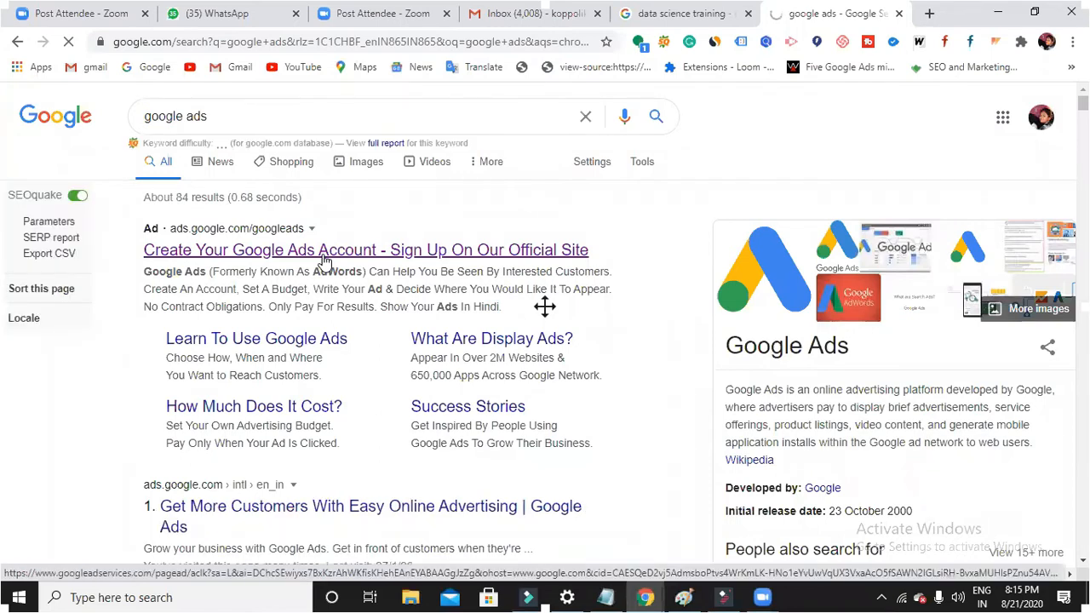
Step: Go to the Google Ads site from the sponsored search result, sign in and choose the first listed Google Ads account
left_click(325, 251)
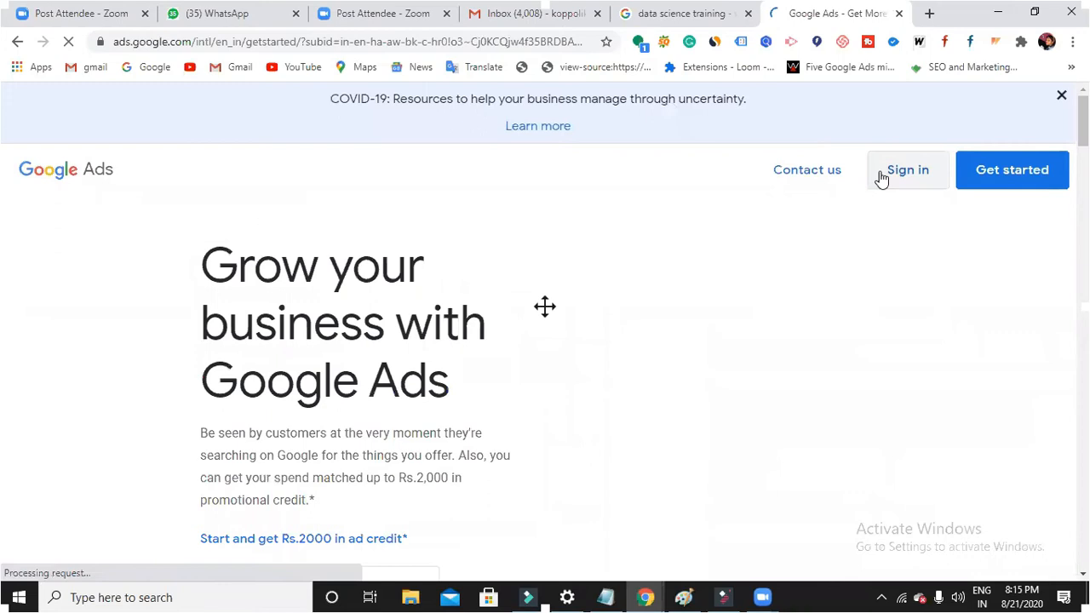
left_click(878, 179)
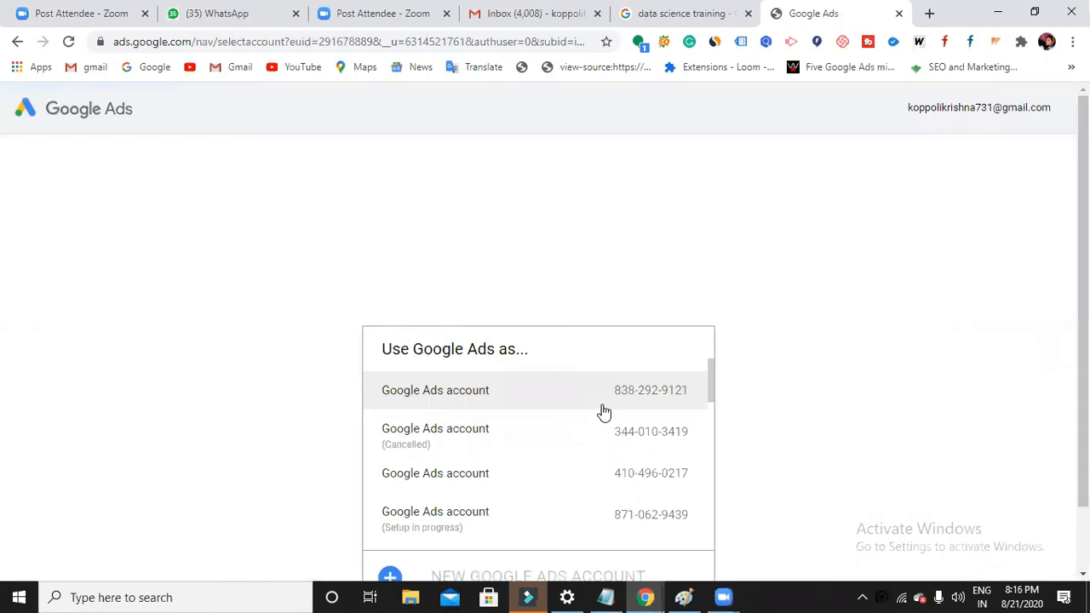
left_click(602, 407)
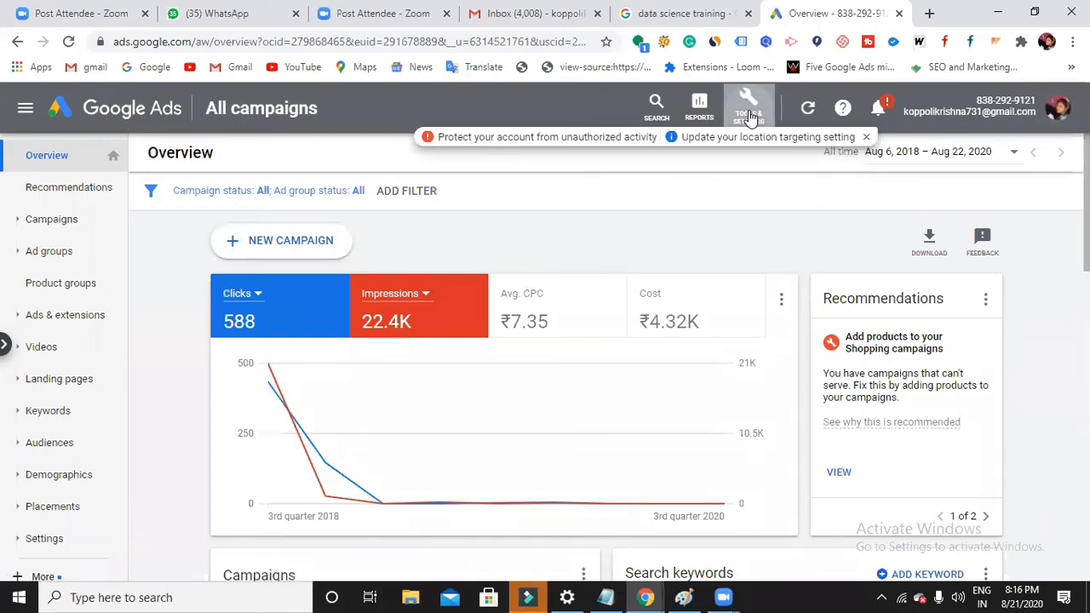
Step: Open the Keyword Planner and look over the existing plans
left_click(749, 117)
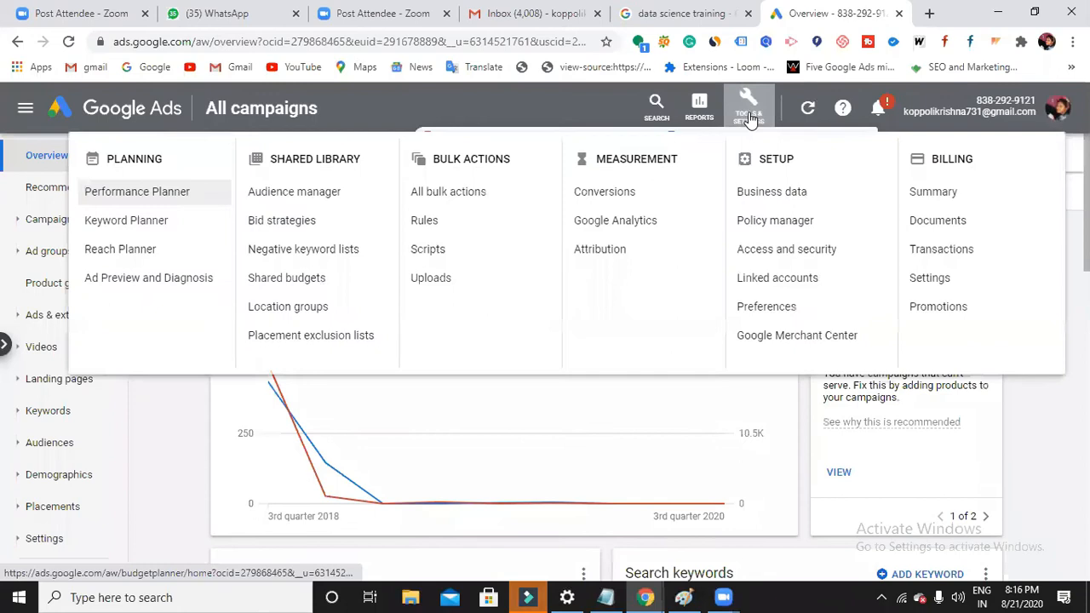
left_click(159, 223)
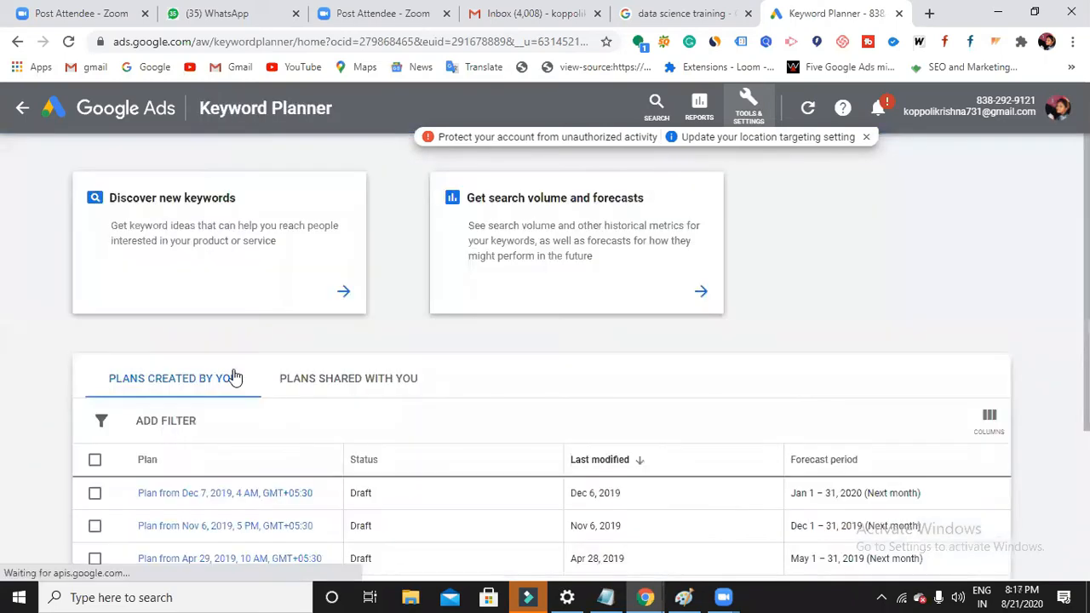
scroll(238, 404, "down", 1)
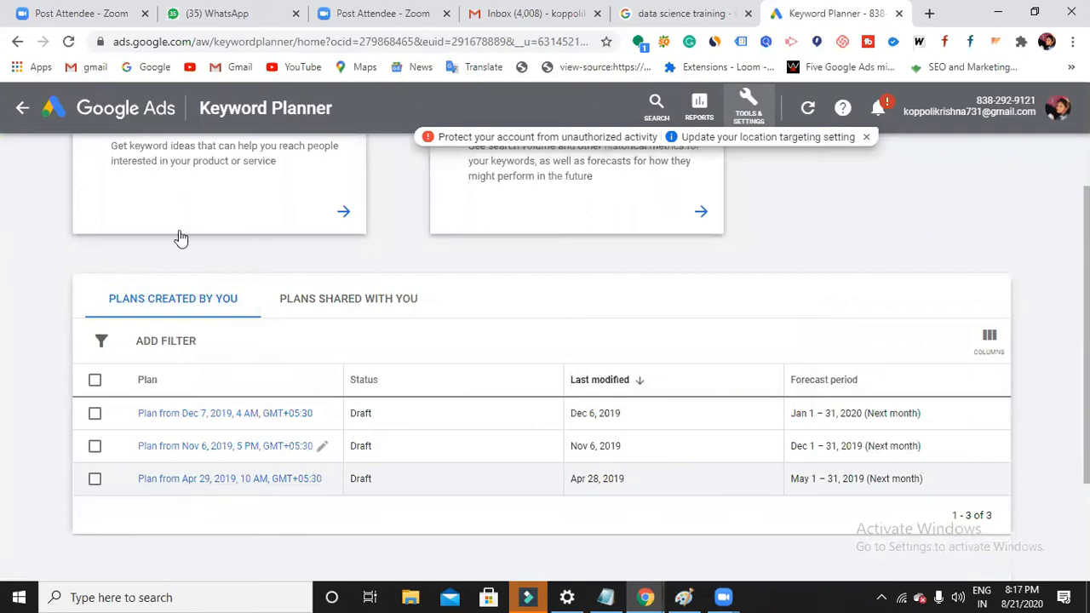
scroll(223, 227, "up", 1)
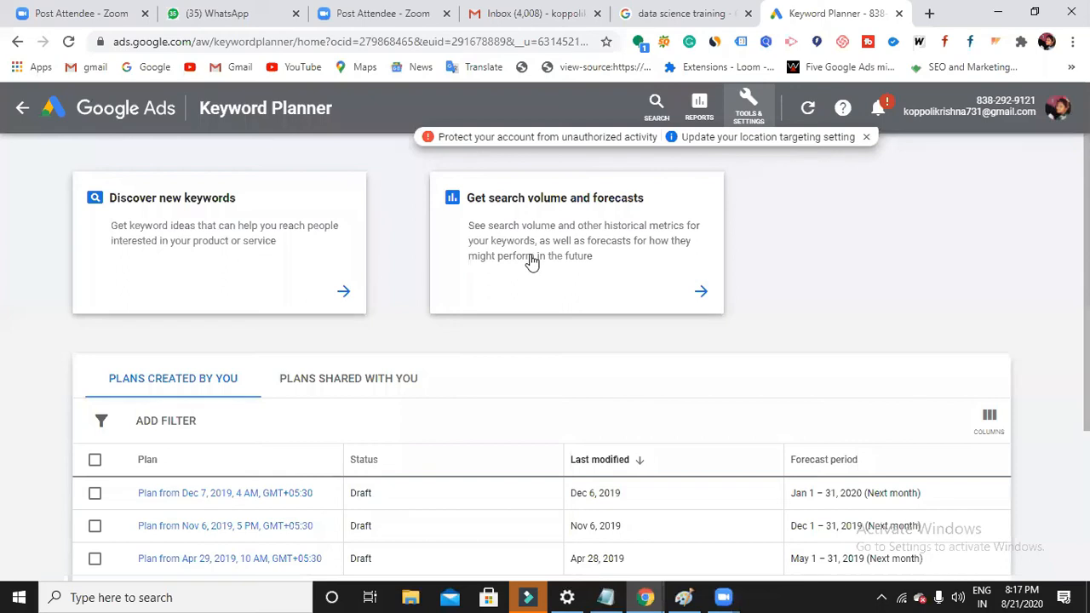
Step: Start discovering new keywords and add "online digital marketing" as the first seed keyword
left_click(219, 240)
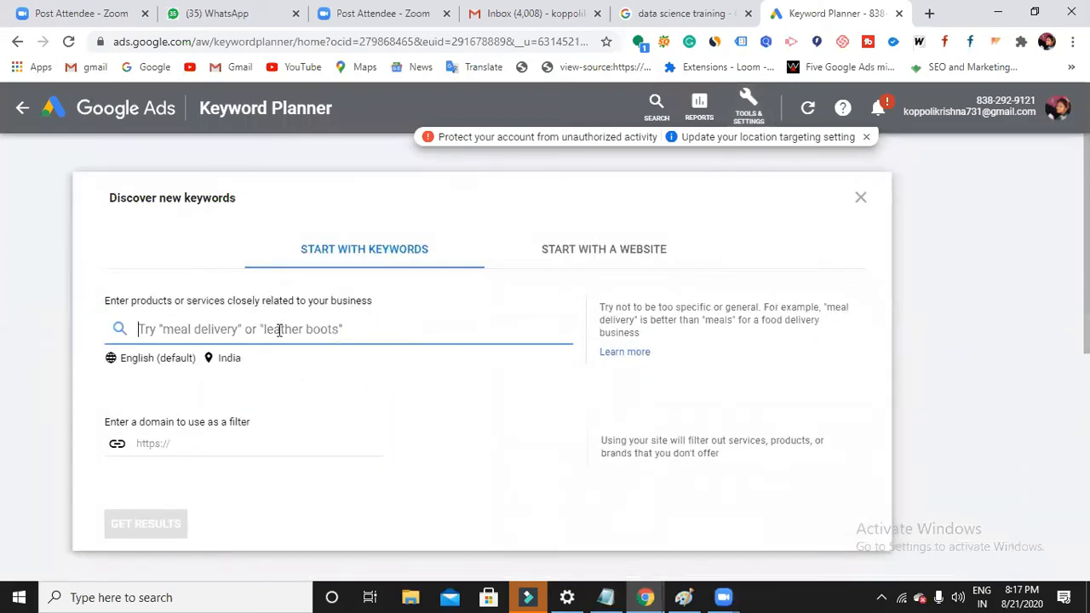
type("o")
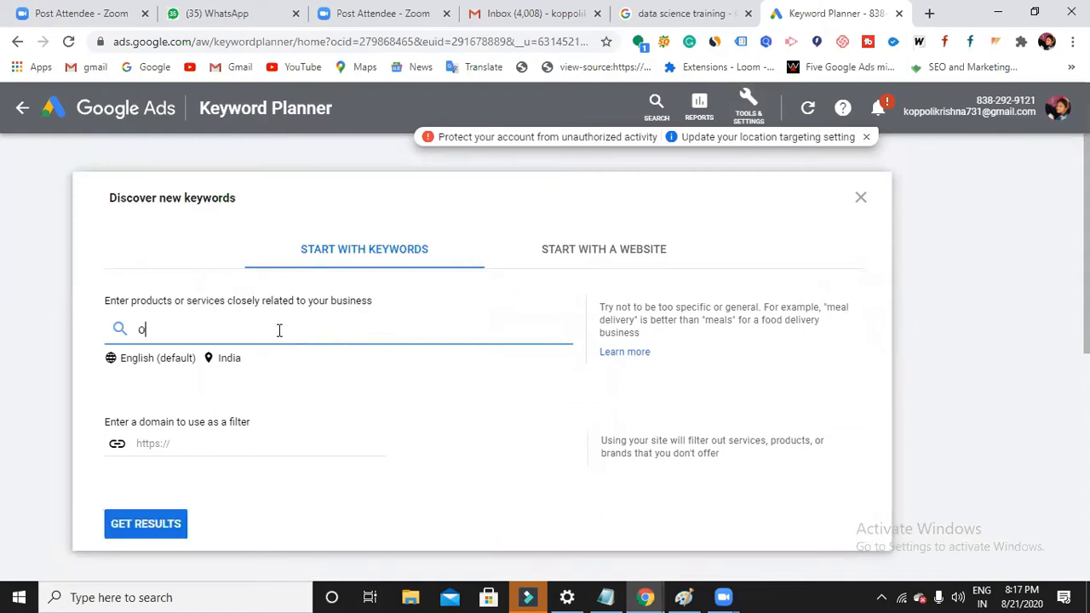
type("nline d")
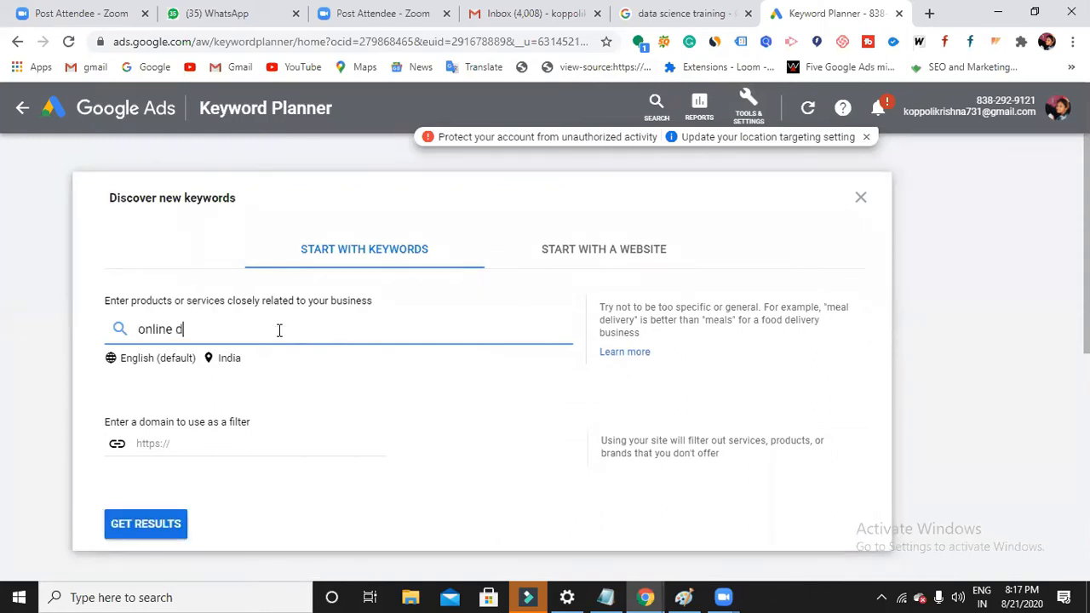
type("igital marketing")
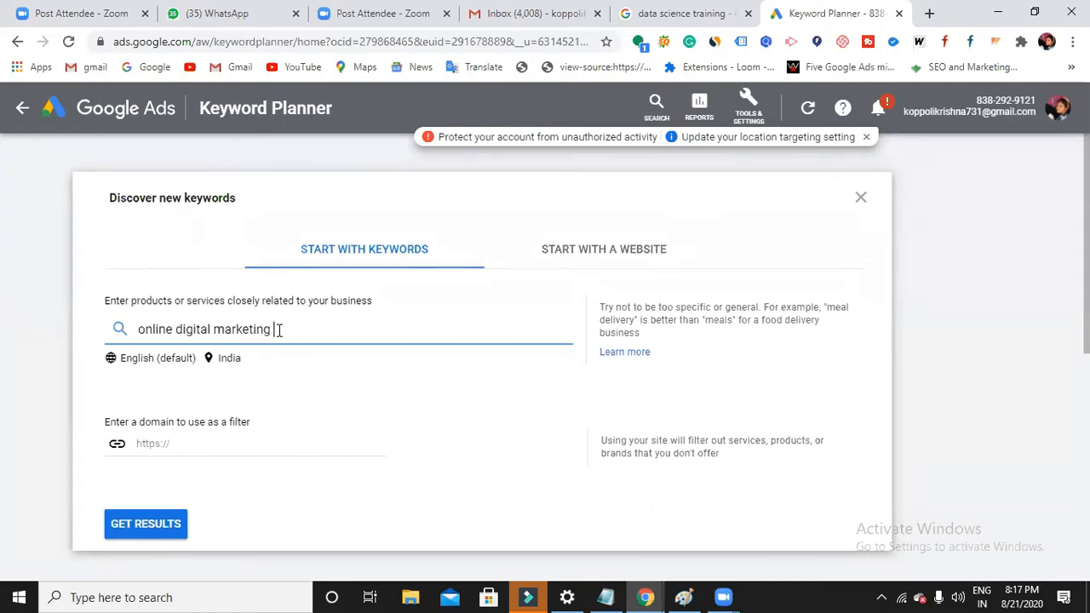
key("Return")
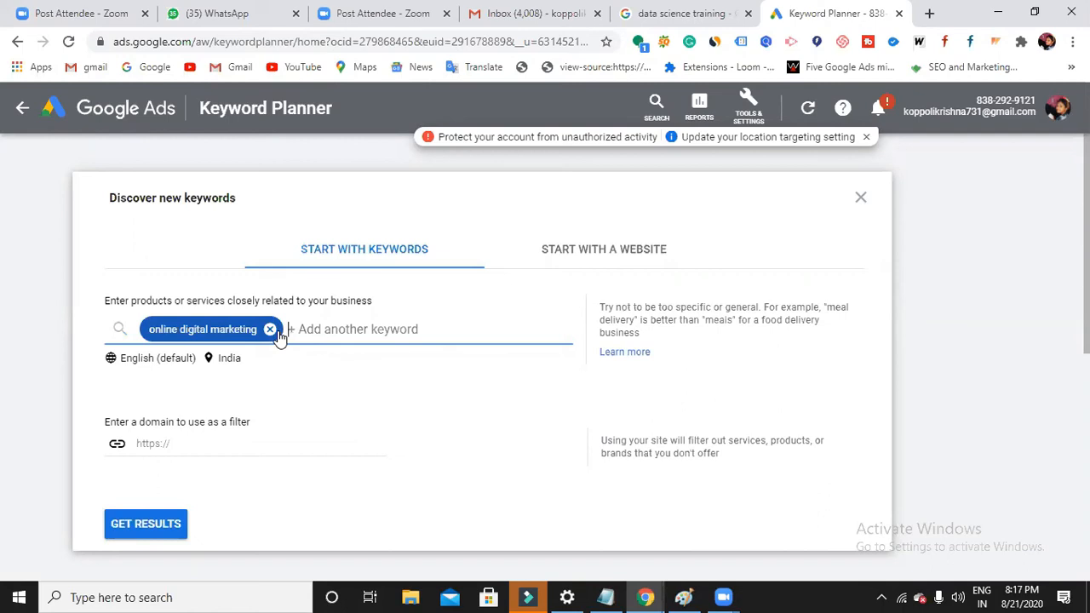
Step: Add the seed keywords "digital marketing training" and "digital marketing course", and get the keyword ideas
type("digital ma")
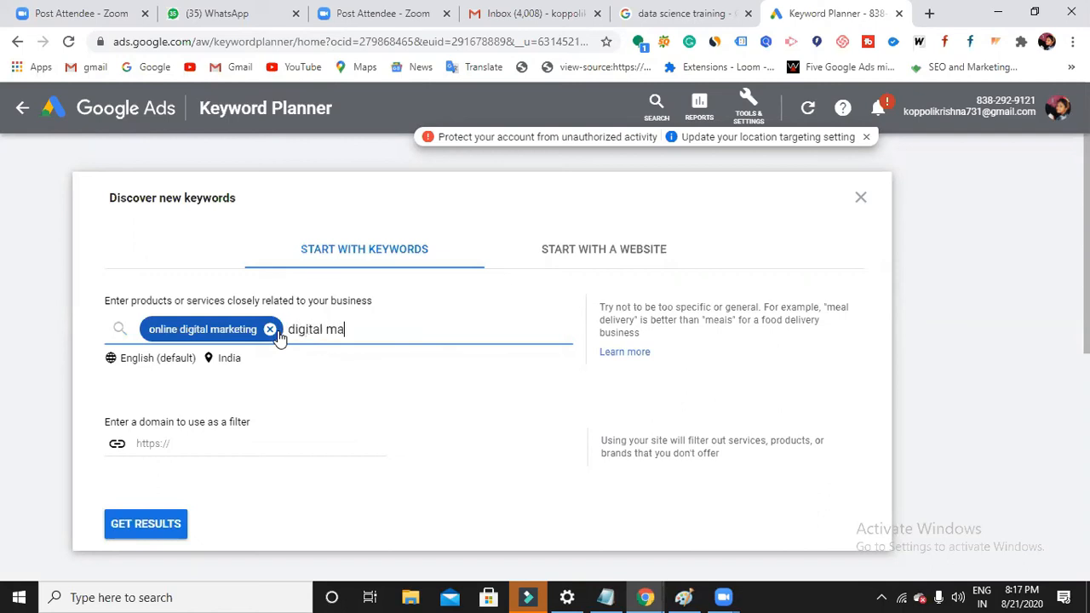
type("rketing training")
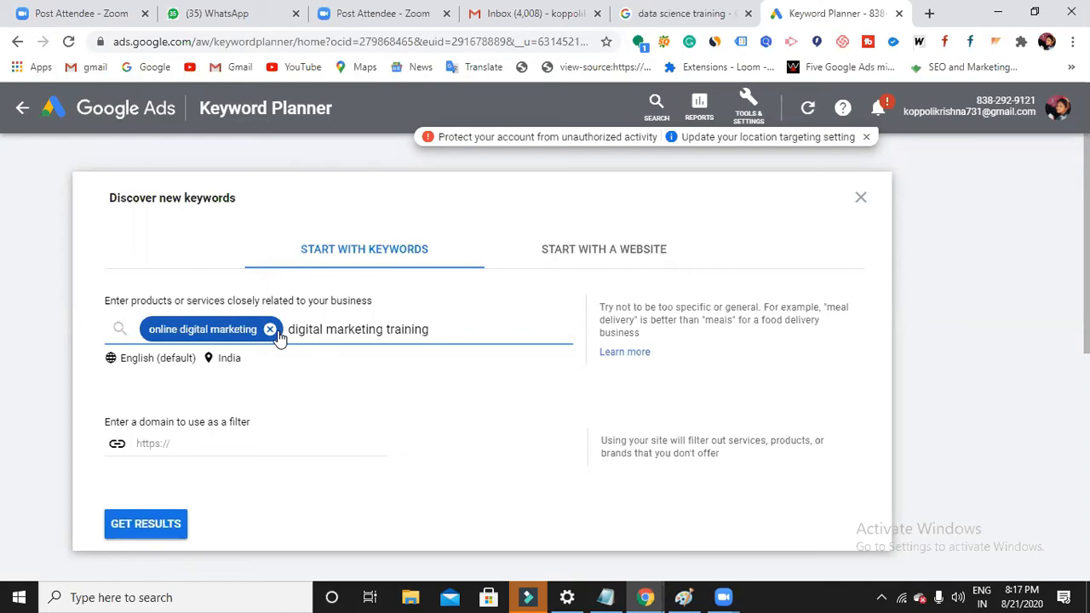
key("Return")
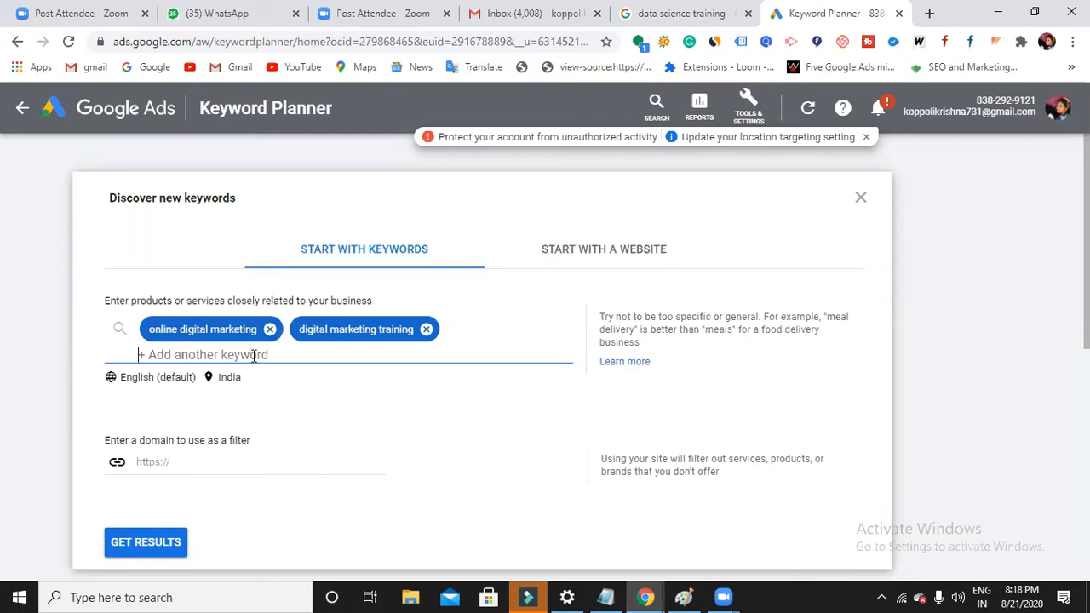
type("digital ")
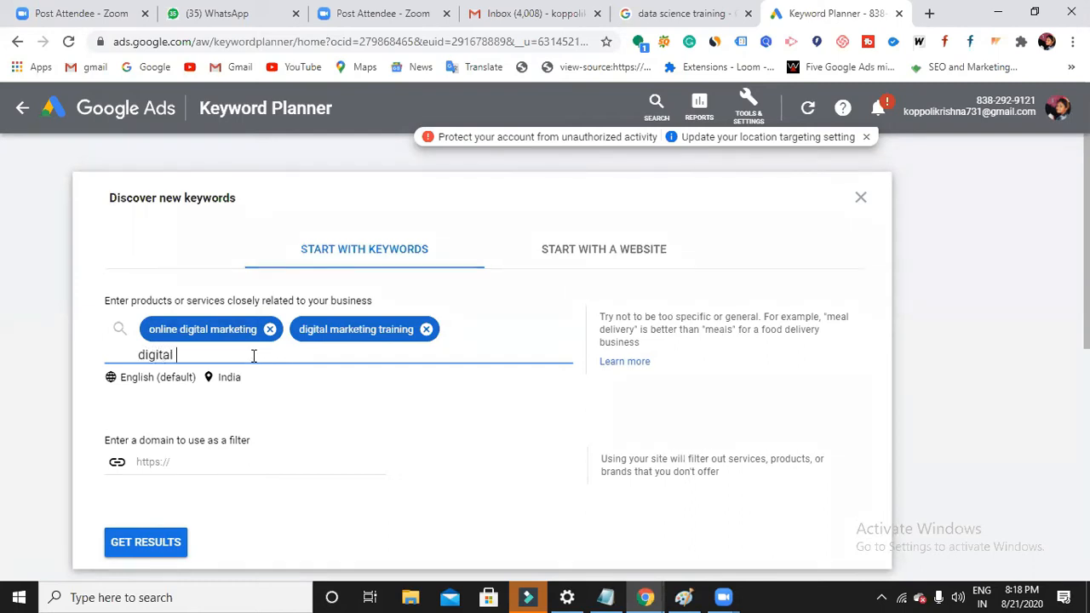
type("marketing course")
key("Return")
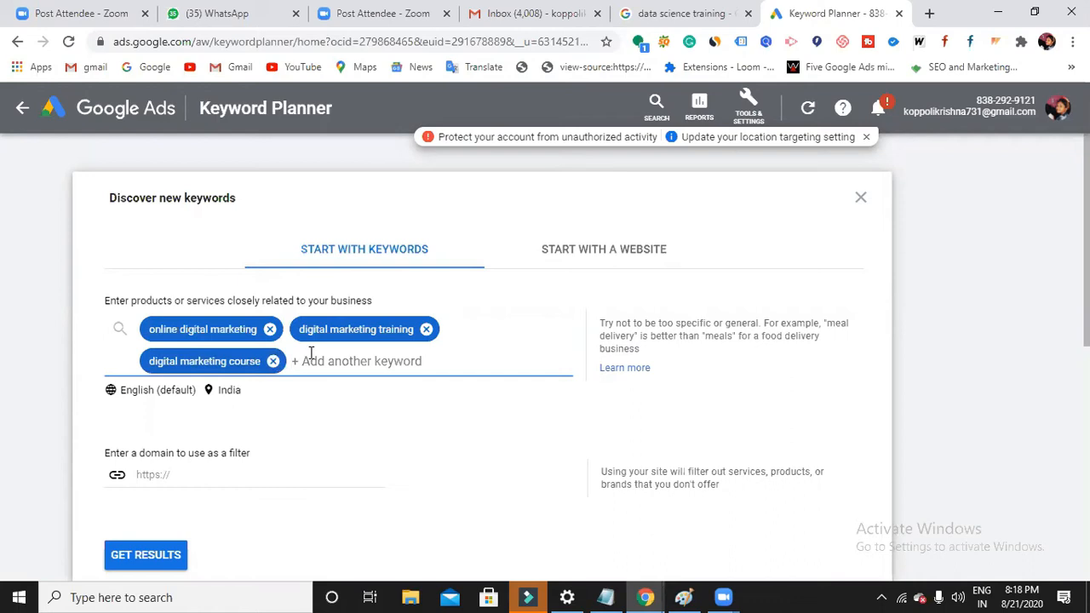
left_click(143, 556)
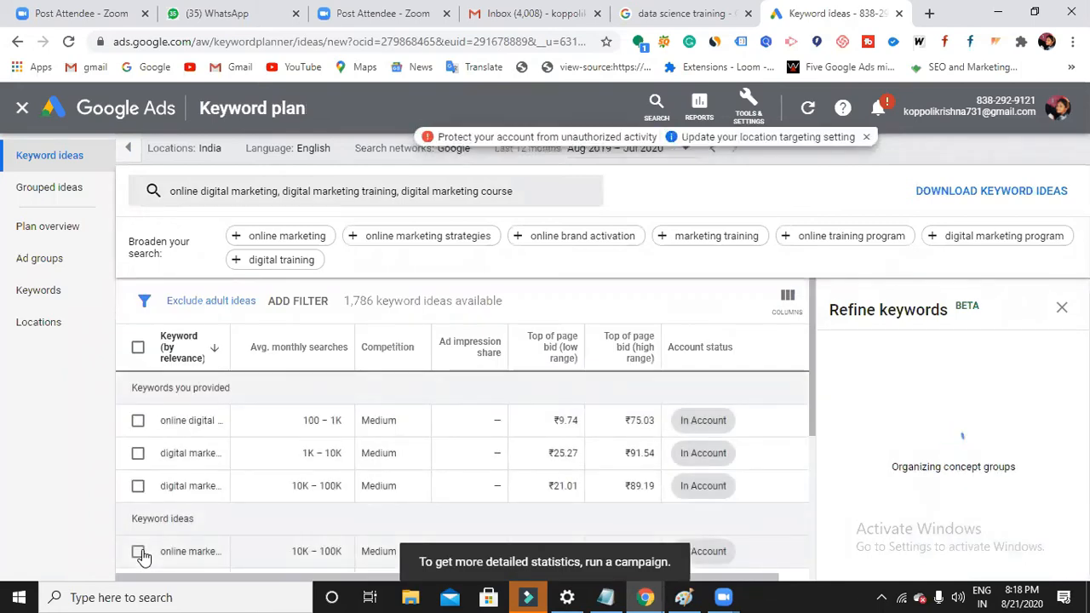
Step: Close the Refine keywords pane and widen the Keyword column so the full keyword names fit
left_click(1062, 309)
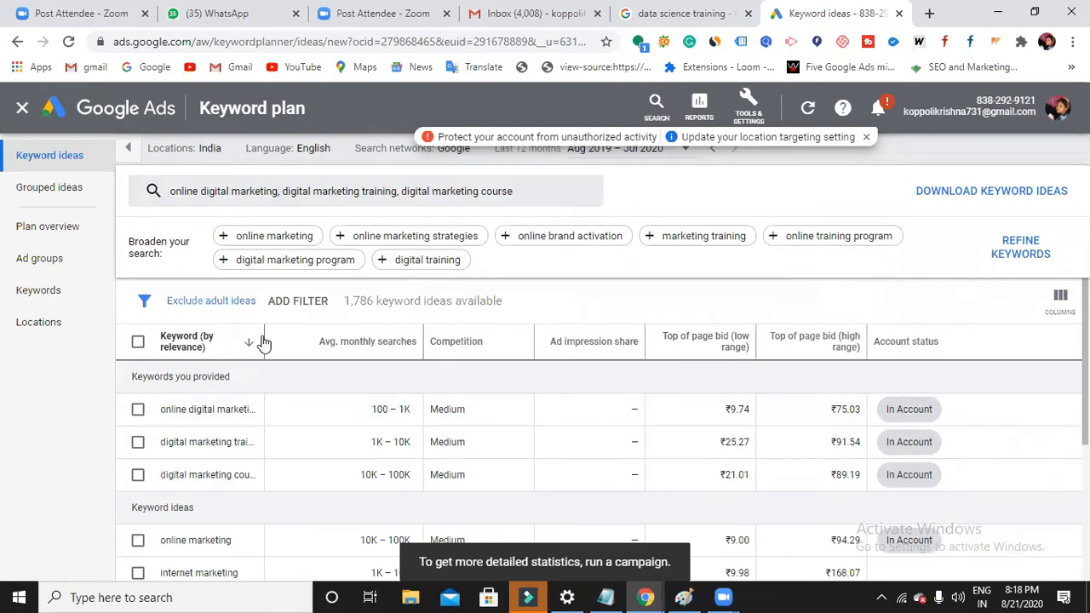
left_click_drag(264, 337, 388, 341)
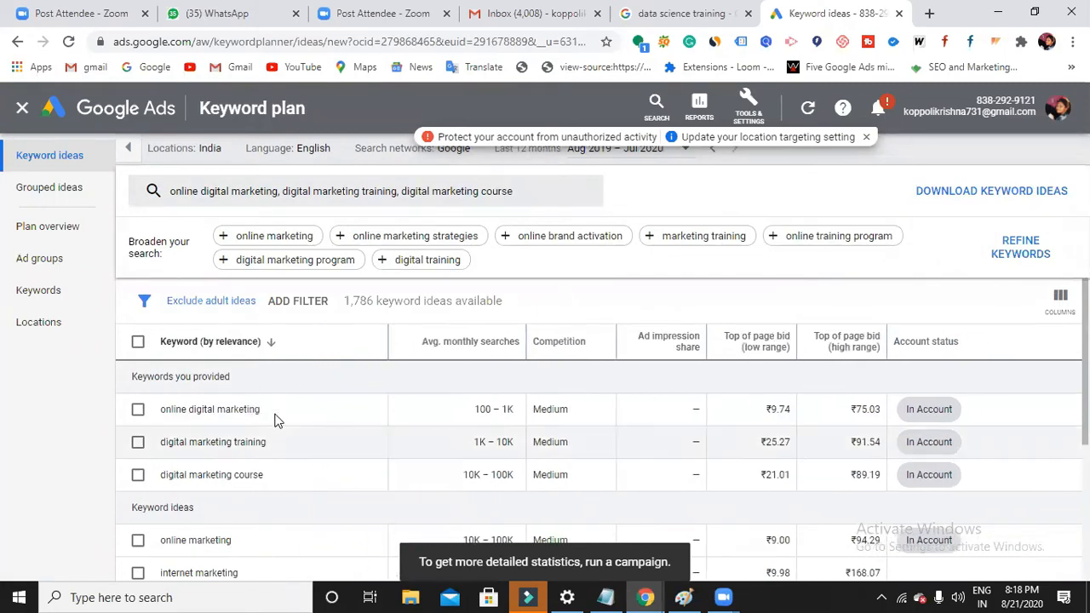
scroll(252, 404, "down", 1)
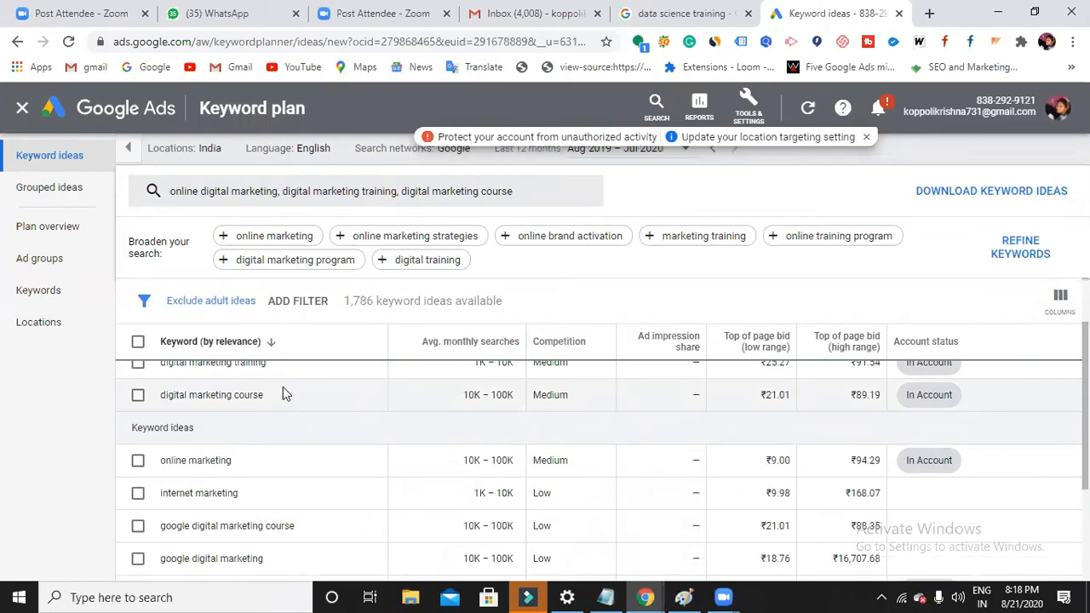
scroll(284, 392, "up", 1)
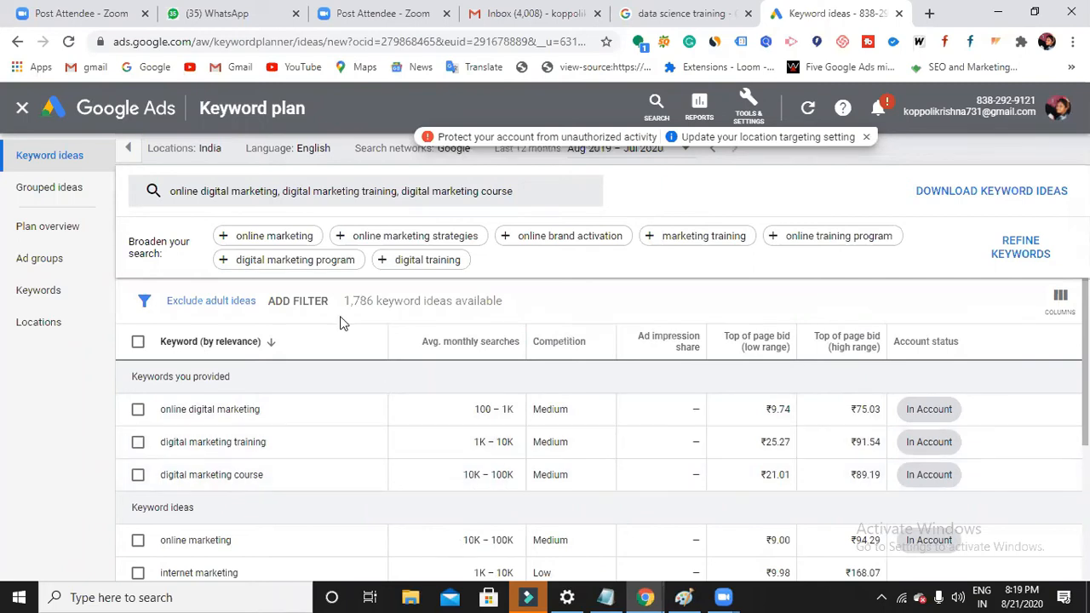
Step: Add Hyderabad, Telangana, India to the targeted locations of the keyword ideas and save the location setting
left_click(319, 303)
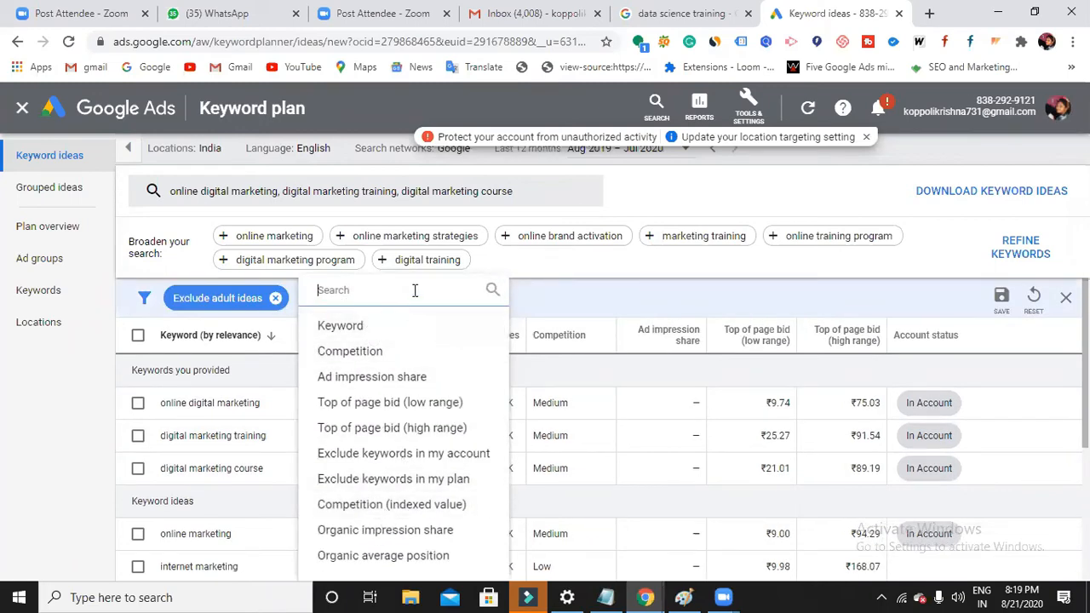
left_click(578, 298)
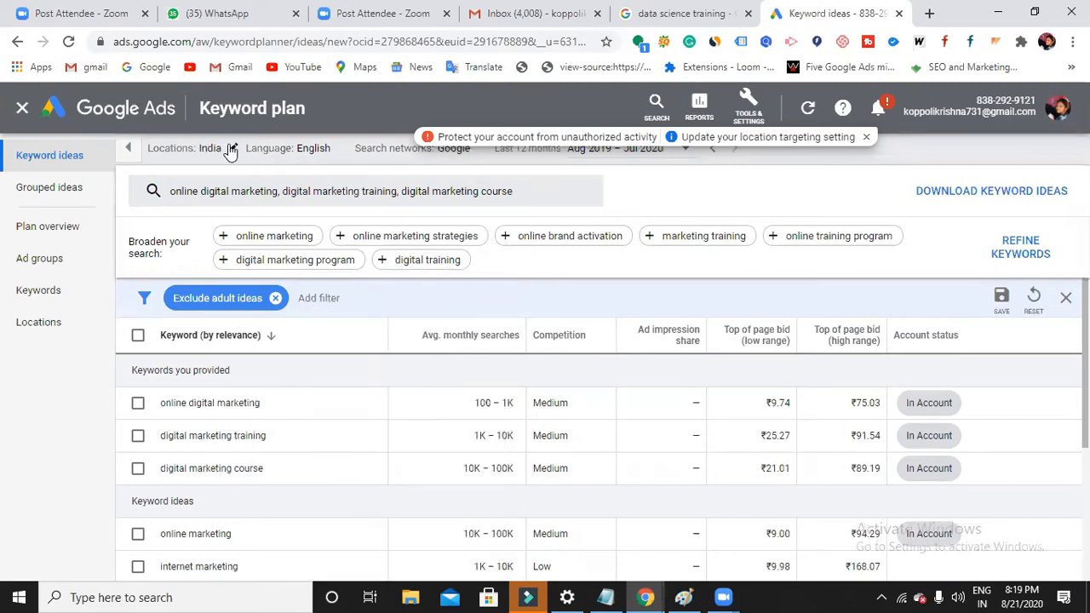
left_click(232, 150)
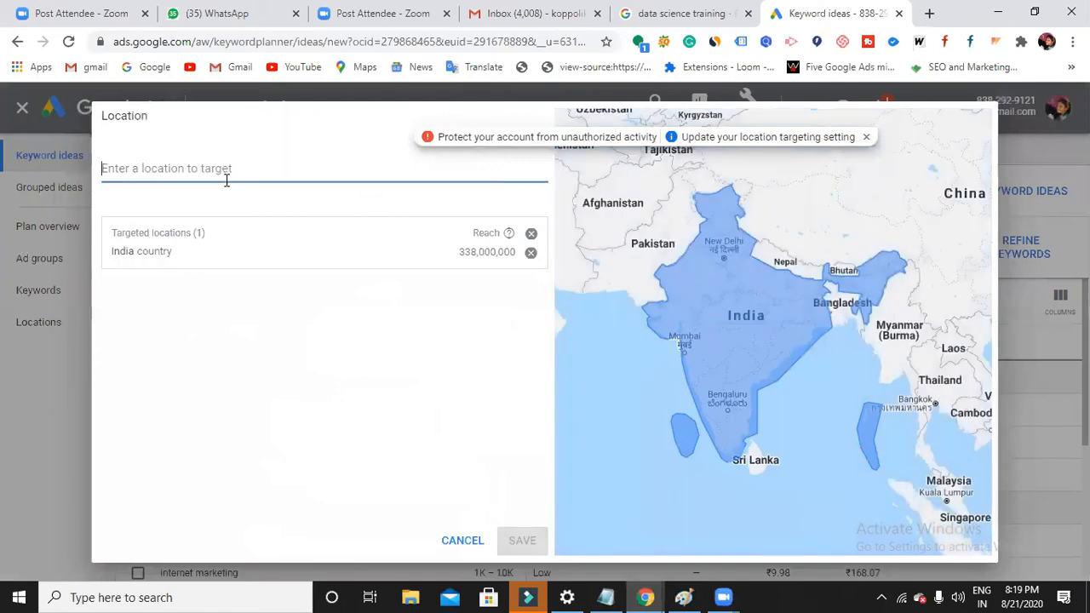
type("hy")
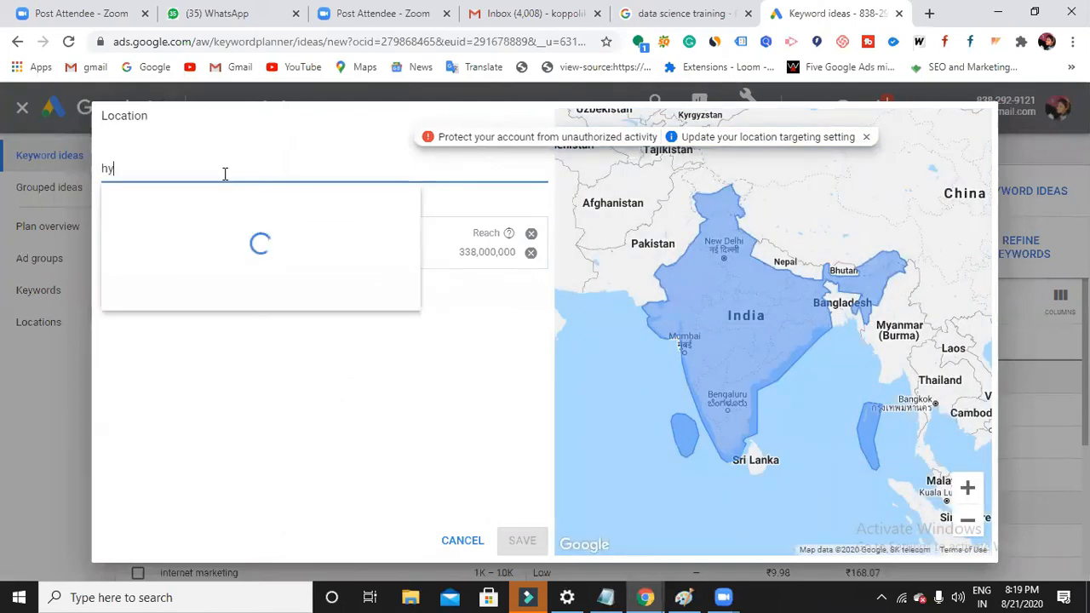
type("derabad")
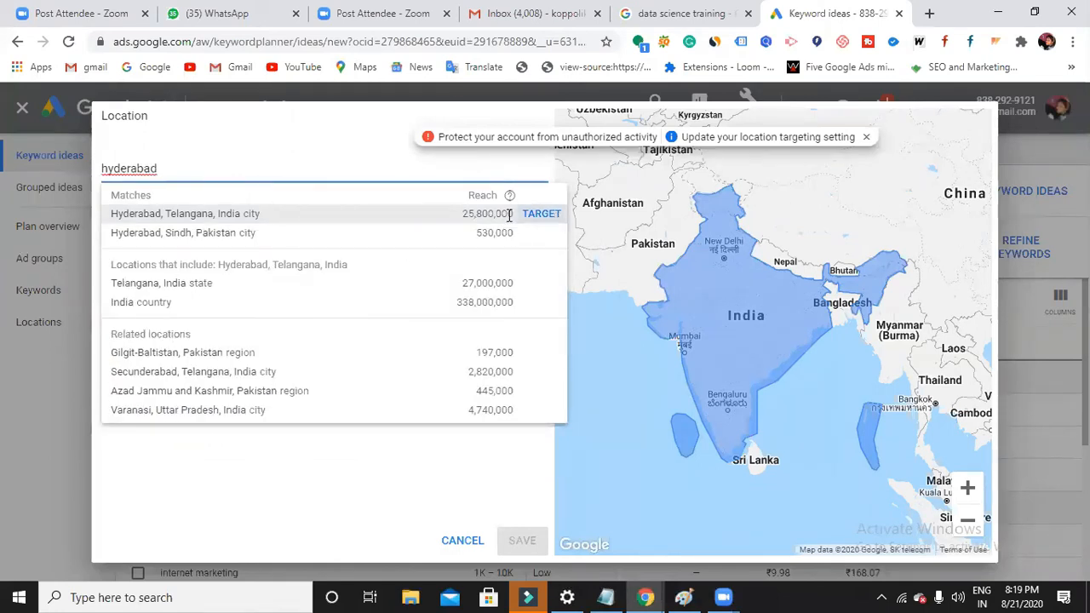
left_click(381, 216)
left_click(520, 540)
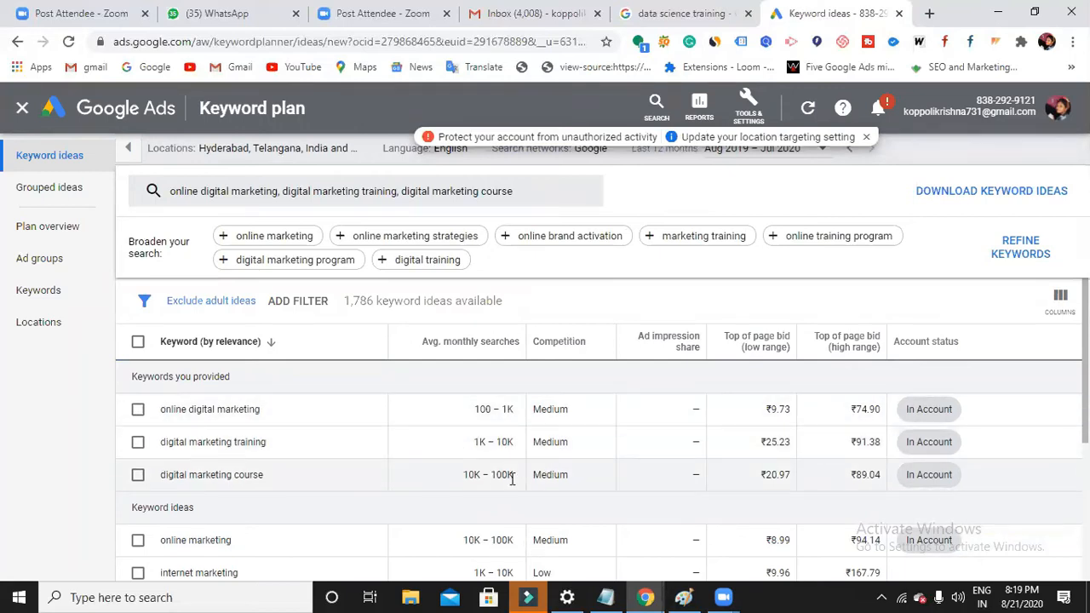
Step: Examine the average monthly searches, competition and top of page bids of the listed keyword ideas
scroll(382, 478, "down", 1)
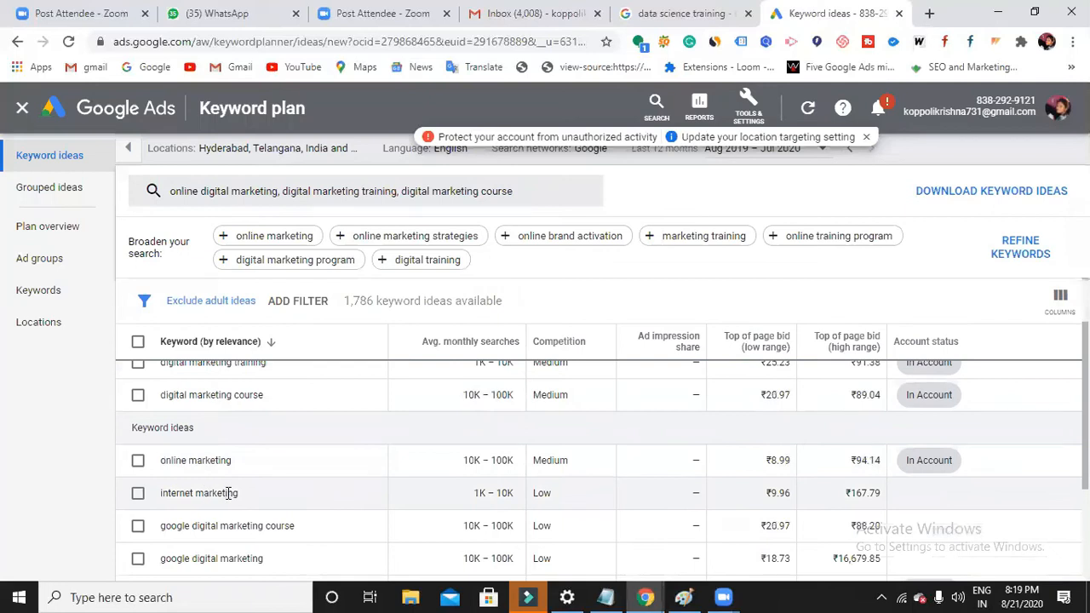
scroll(227, 498, "down", 1)
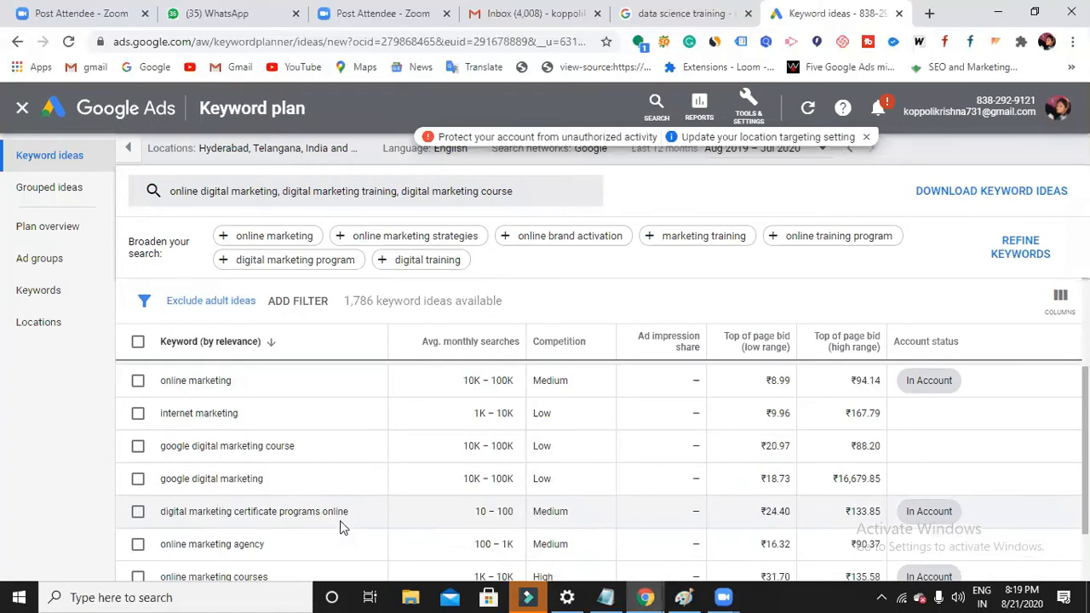
scroll(477, 515, "up", 1)
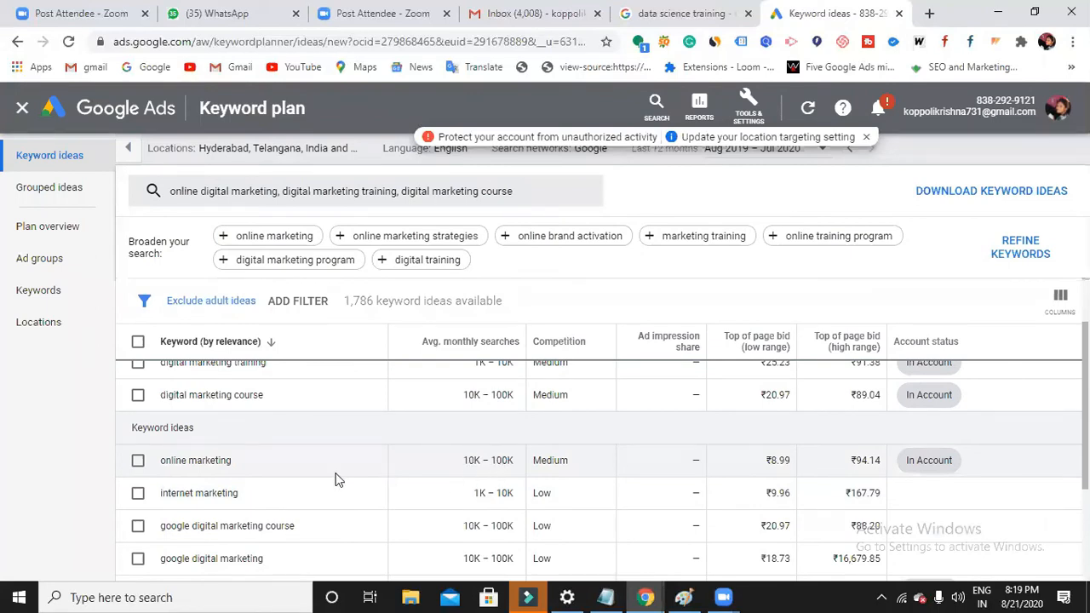
scroll(263, 500, "down", 1)
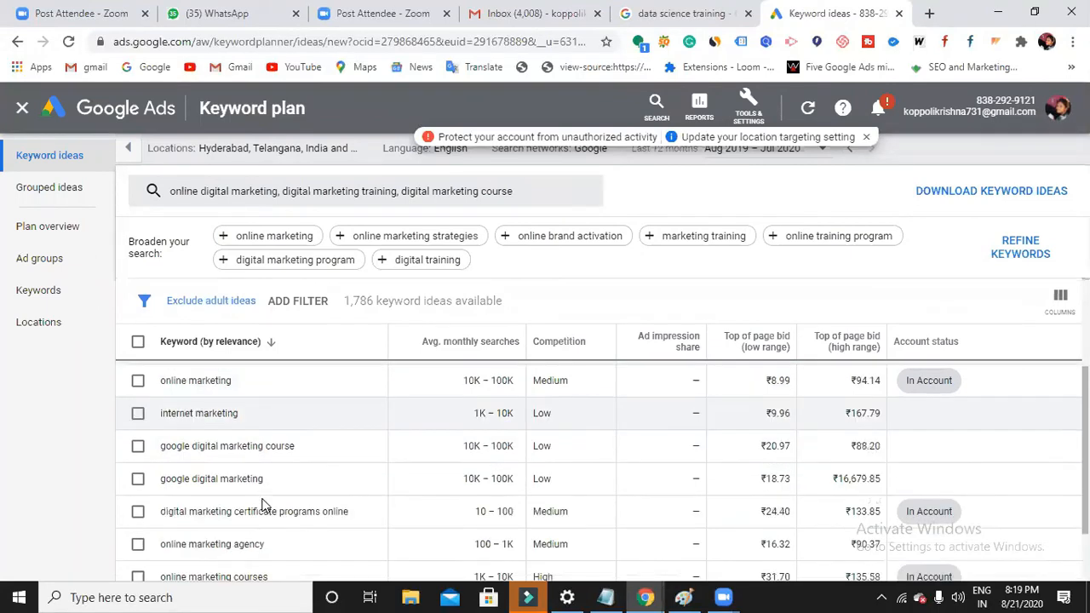
scroll(263, 504, "down", 1)
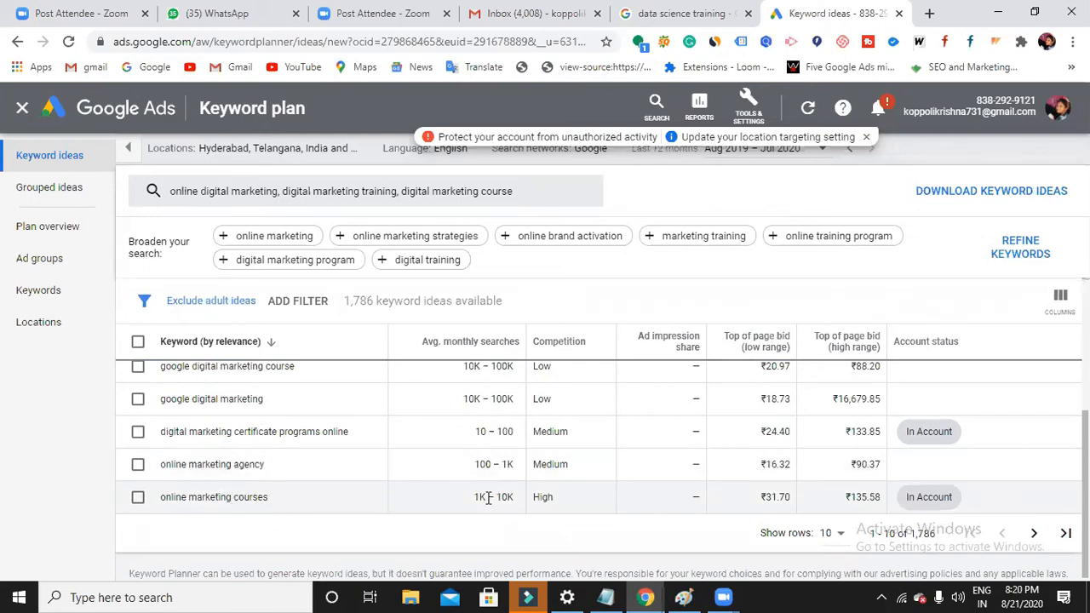
scroll(503, 501, "up", 3)
scroll(546, 460, "down", 1)
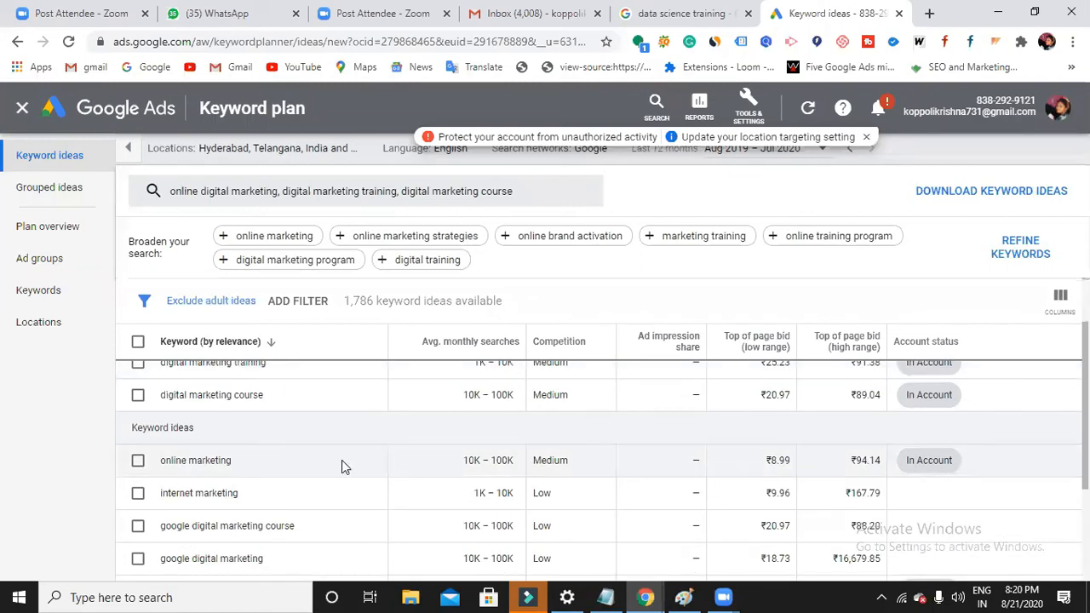
scroll(557, 460, "down", 1)
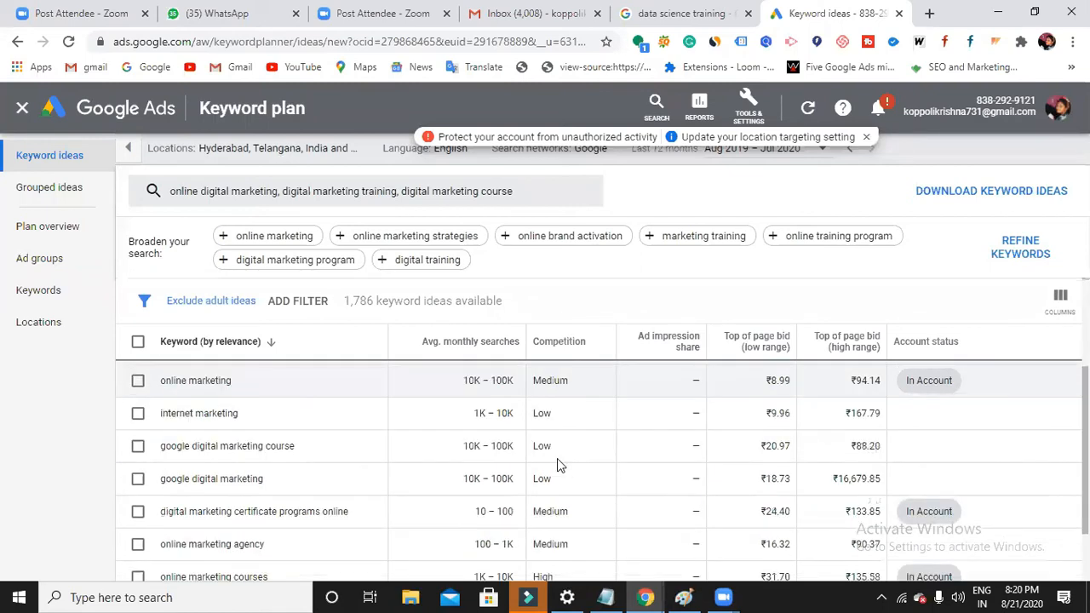
Step: Check the competition of the remaining keyword ideas and read the explanation of the low-range top of page bid
scroll(557, 462, "down", 1)
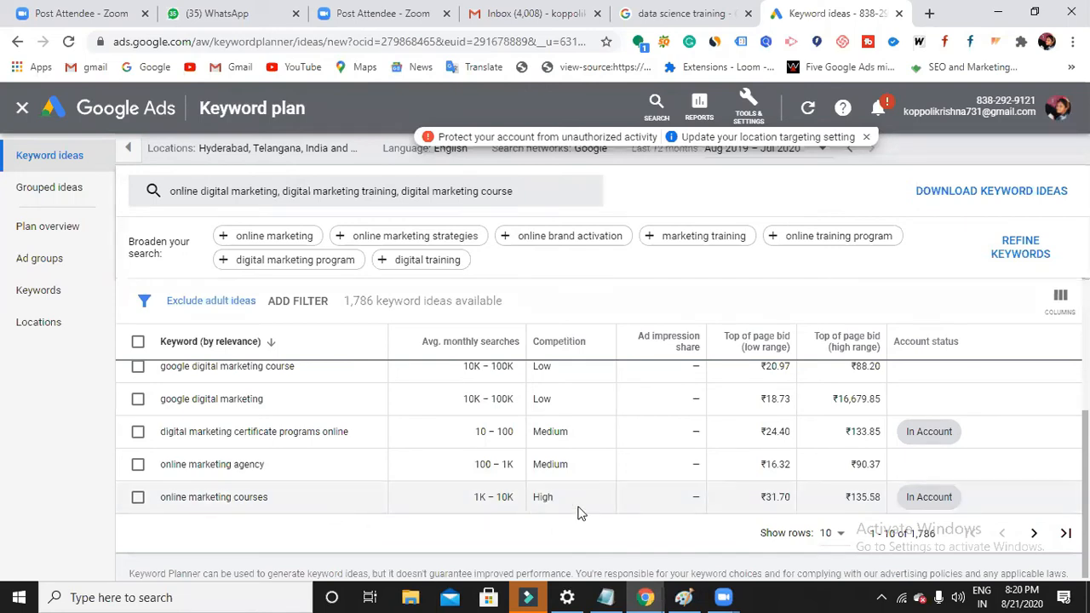
scroll(579, 511, "up", 1)
scroll(579, 511, "up", 2)
mouse_move(764, 353)
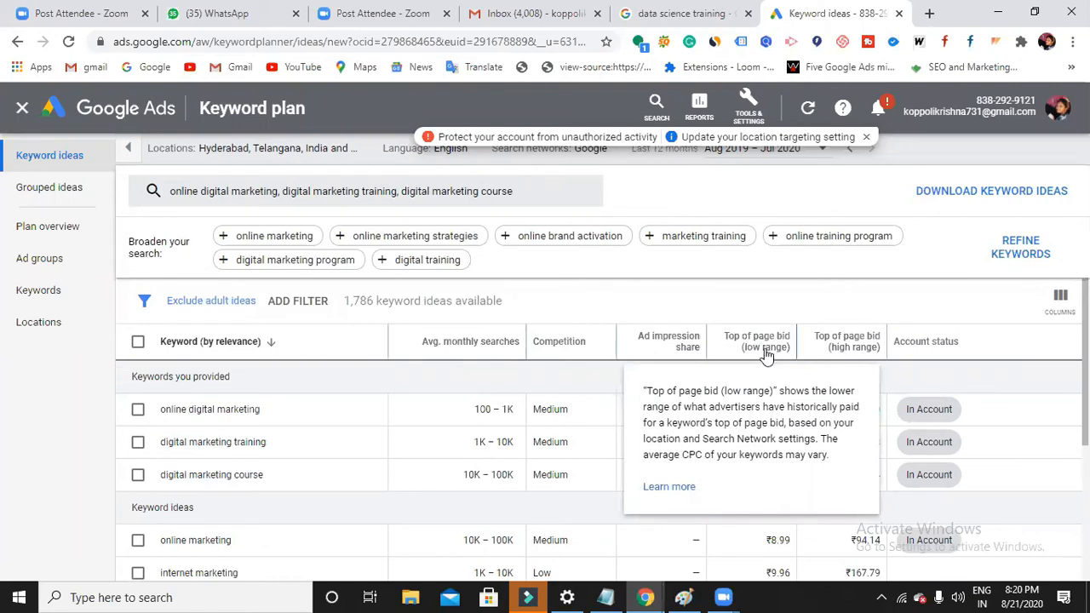
Step: Switch to the Notepad notes and add two people's first names on separate lines at the end, a few blank lines below the last figure
left_click(606, 597)
scroll(486, 473, "down", 15)
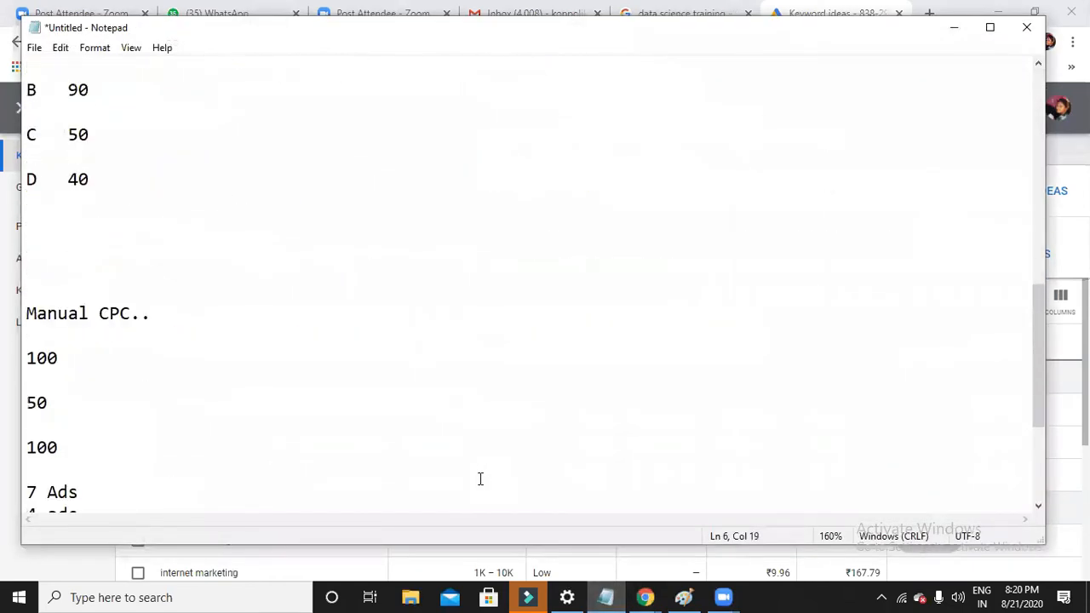
scroll(482, 477, "down", 1)
left_click(132, 494)
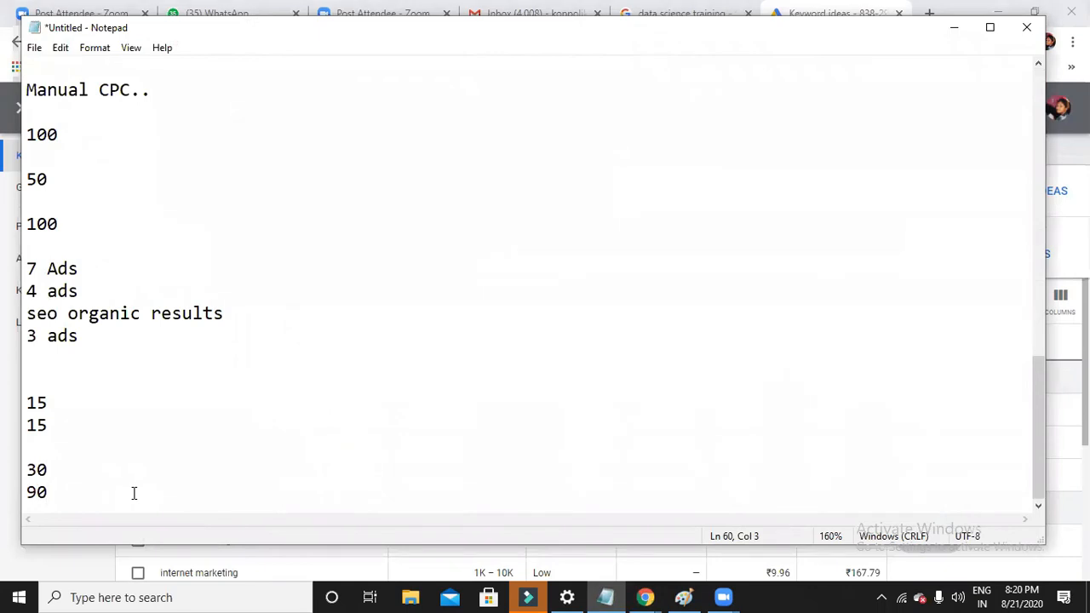
key("Return")
key("Return")
key("Return")
key("Return")
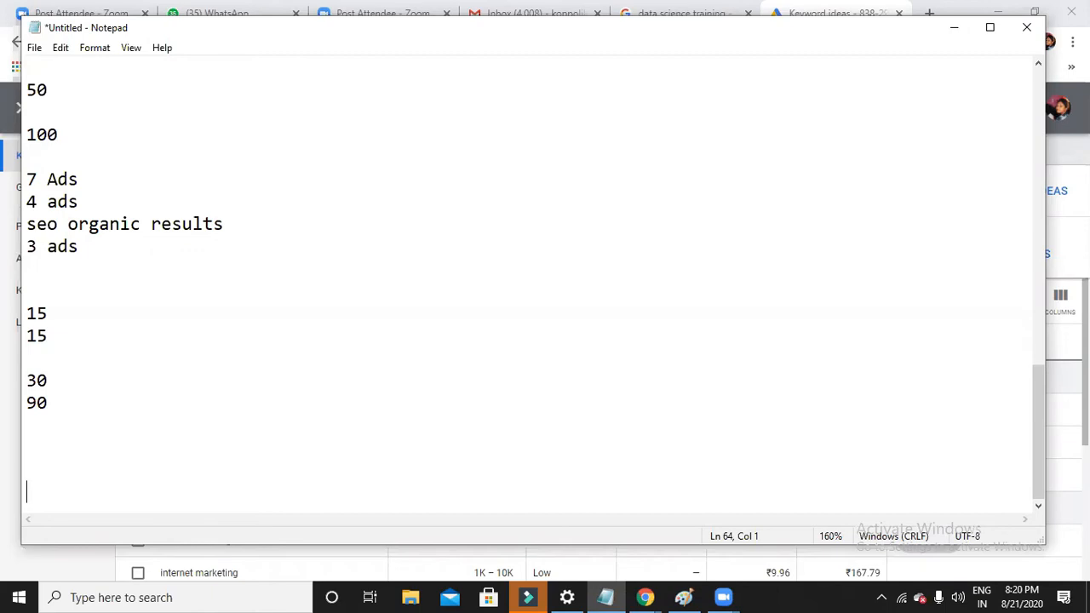
type("manasa")
key("Return")
type("phani")
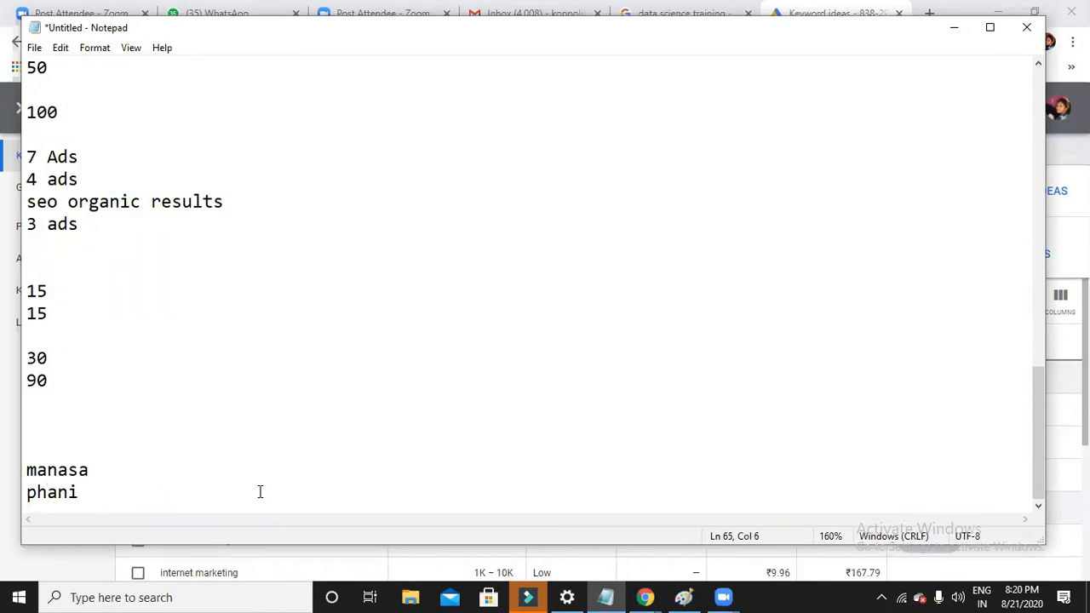
Step: Append "..30...quality ...top" to the first name in the notes and "...100" to the second name
left_click(156, 467)
type("..30")
left_click(99, 494)
type("...100")
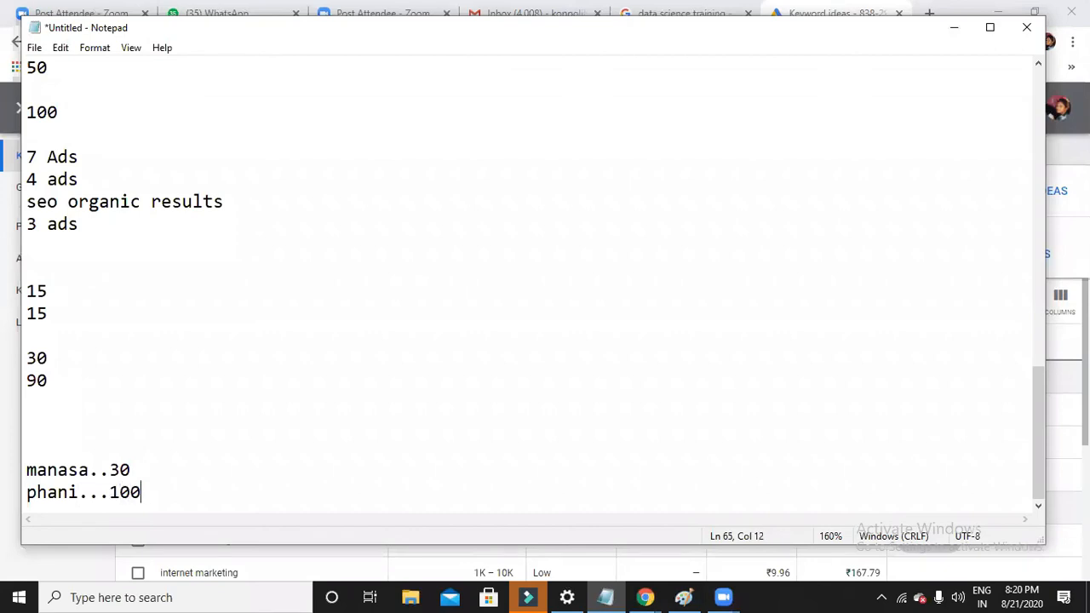
left_click(137, 479)
type("...quality")
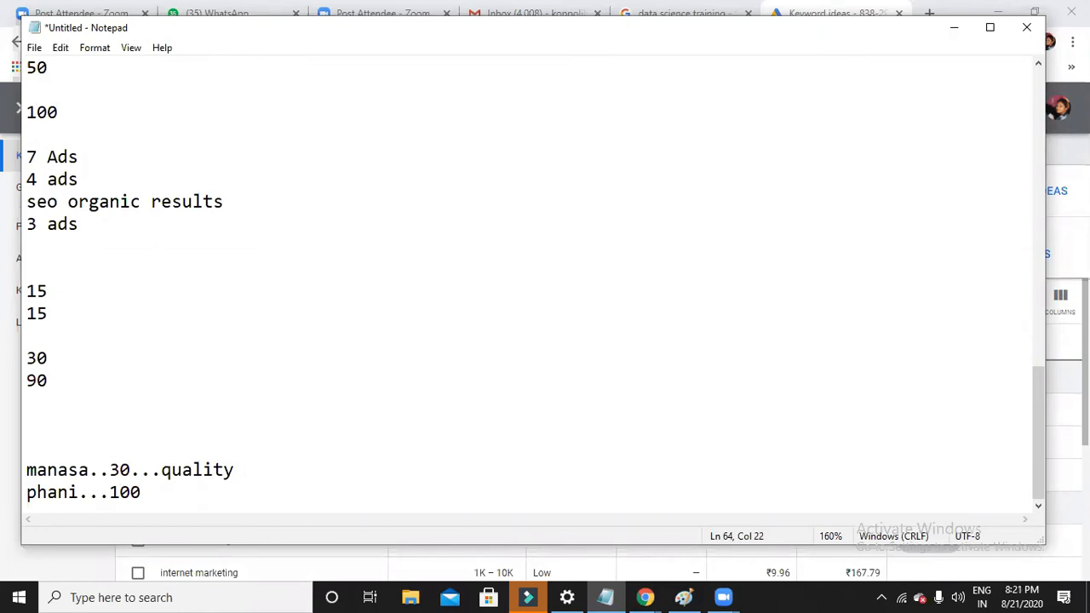
type(" ...top")
Step: Return to Google Ads and add "online digital marketing", "digital marketing training" and "digital marketing course" to the plan as a new broad match ad group
key("alt+Tab")
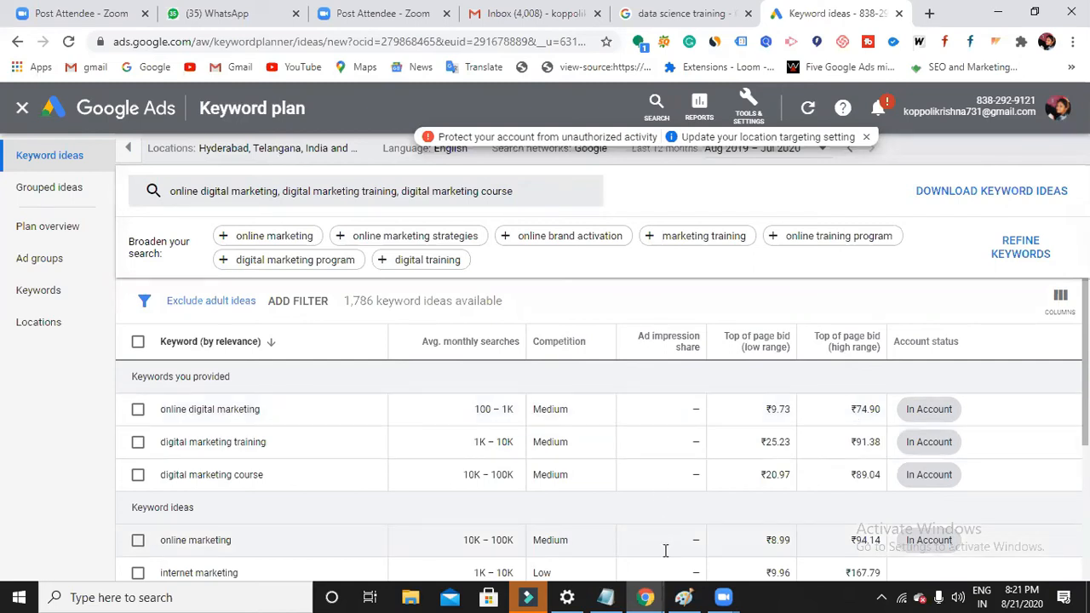
key("alt+Tab")
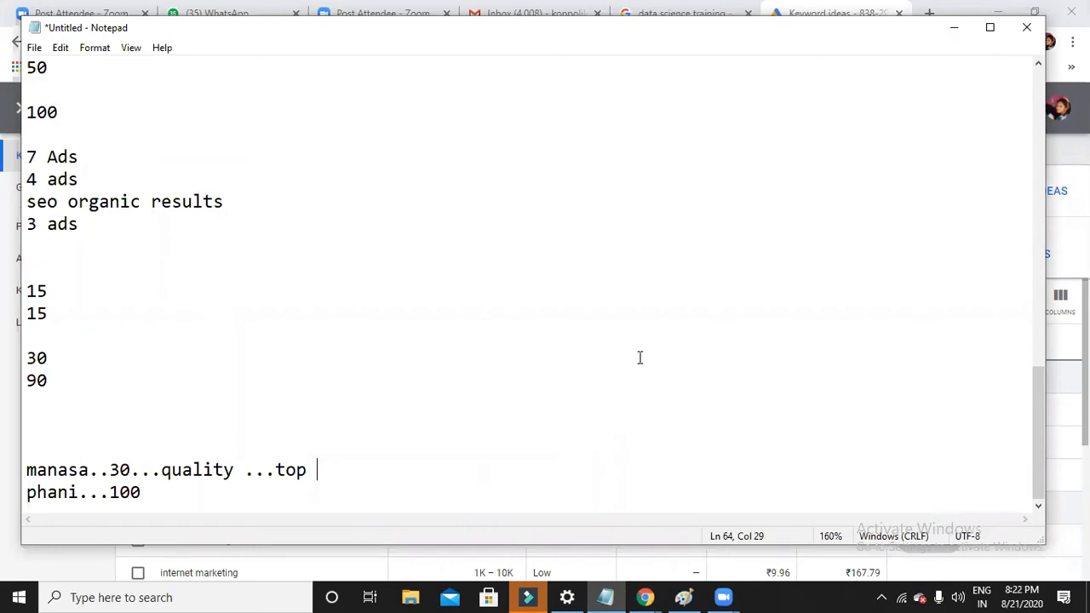
left_click(951, 36)
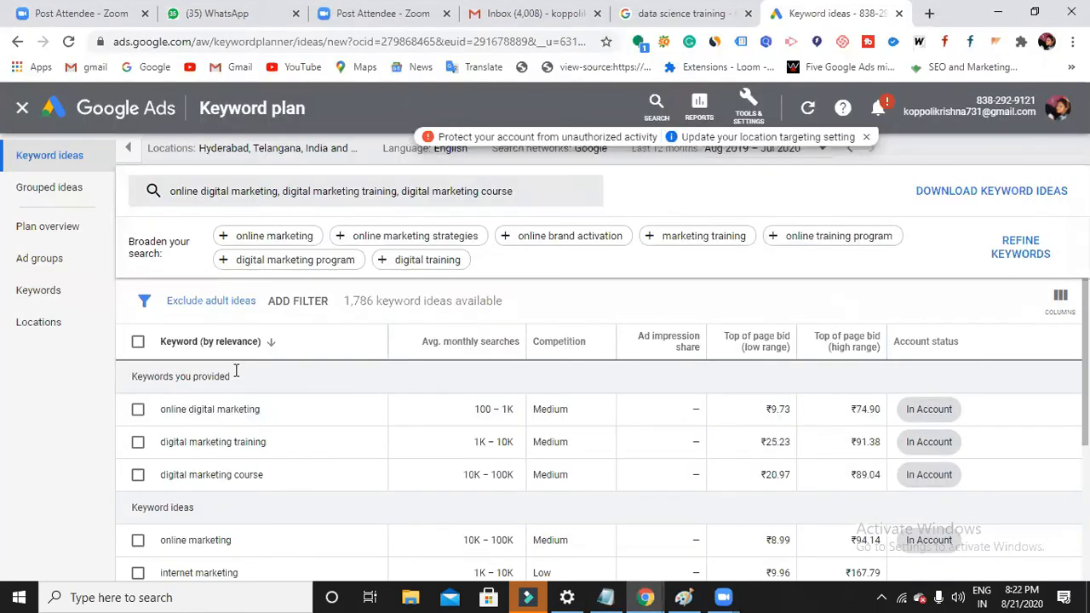
left_click(138, 411)
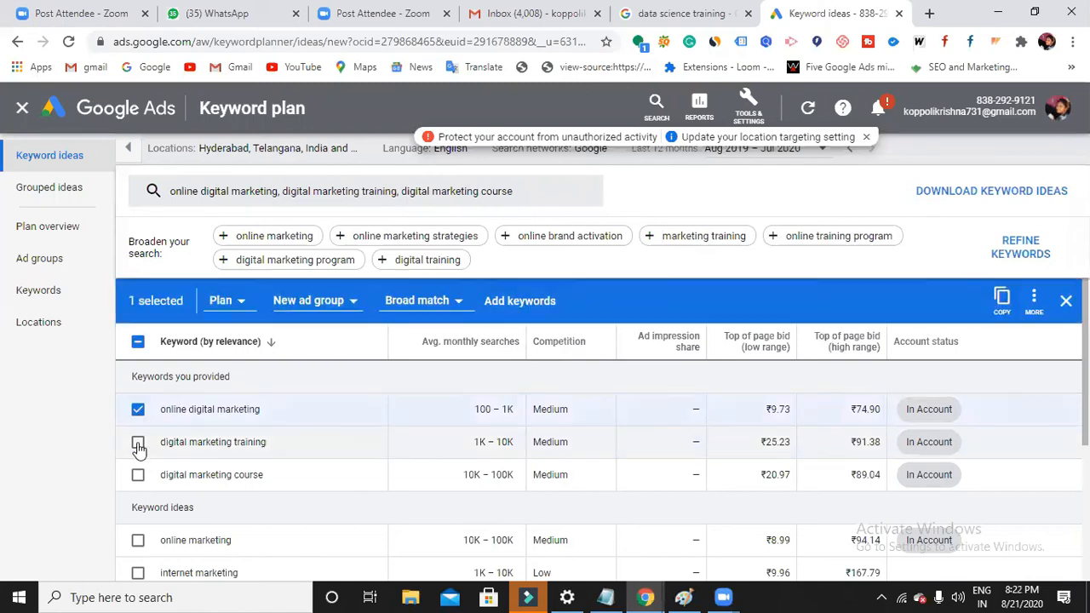
left_click(138, 442)
left_click(139, 477)
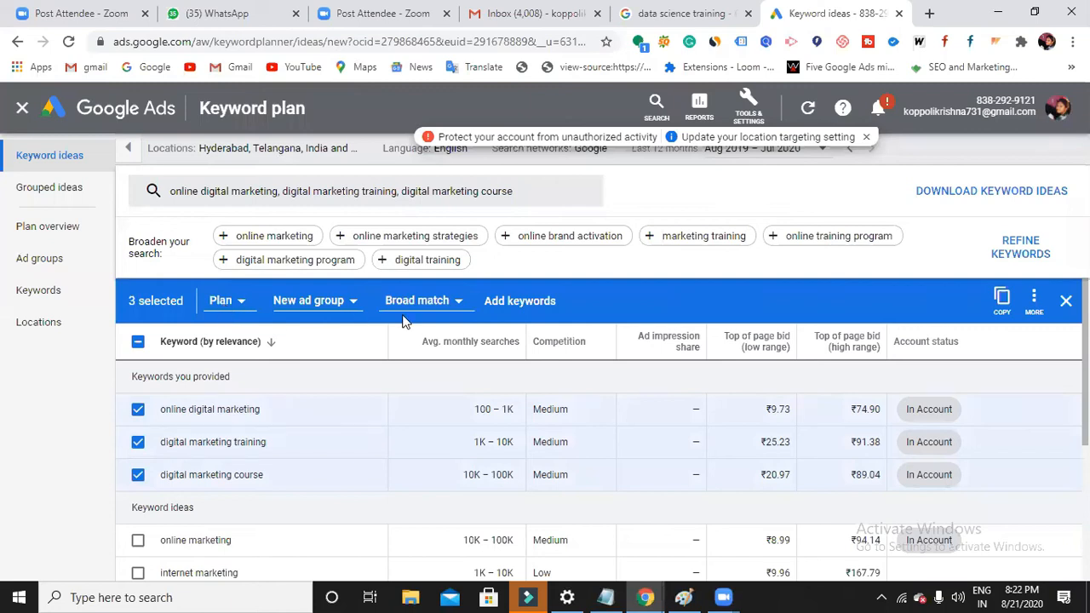
left_click(528, 303)
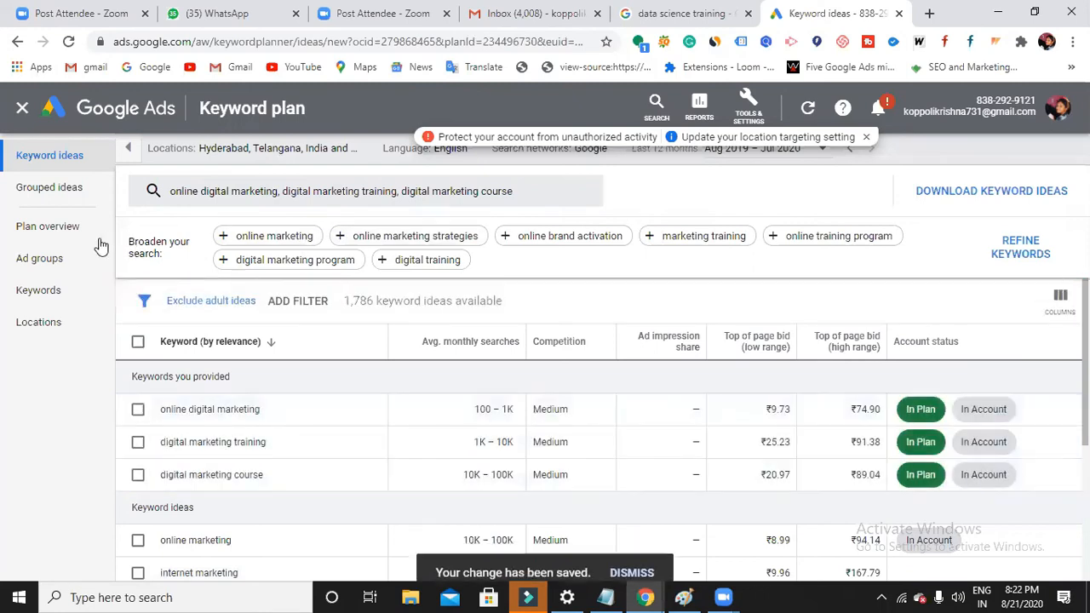
Step: Open the plan overview and examine the forecast's clicks, cost, max. CPC and daily budget
left_click(64, 237)
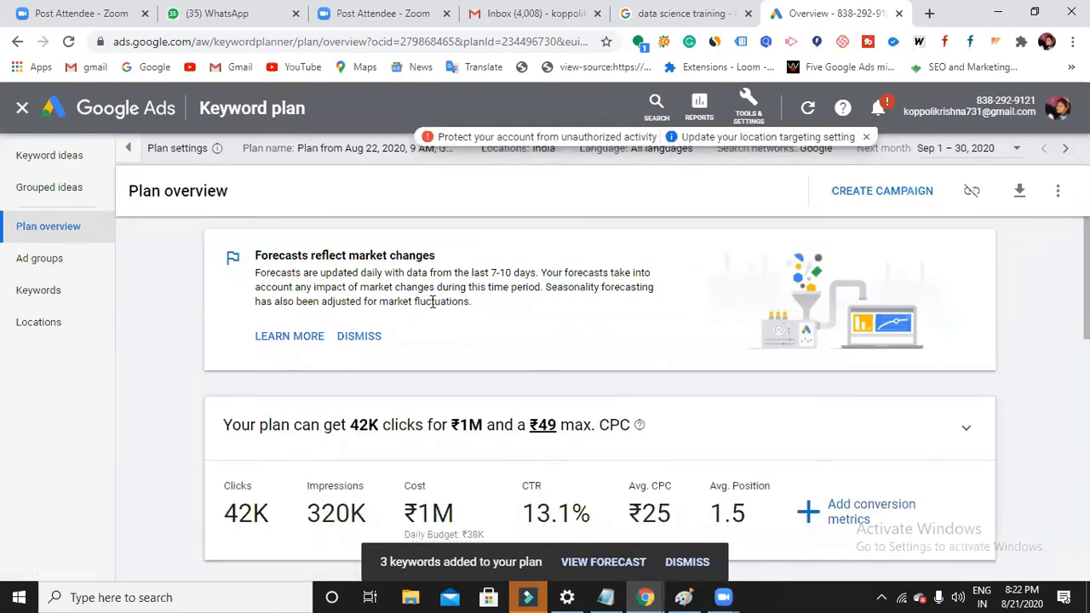
scroll(436, 311, "down", 4)
scroll(494, 383, "down", 1)
scroll(493, 385, "up", 1)
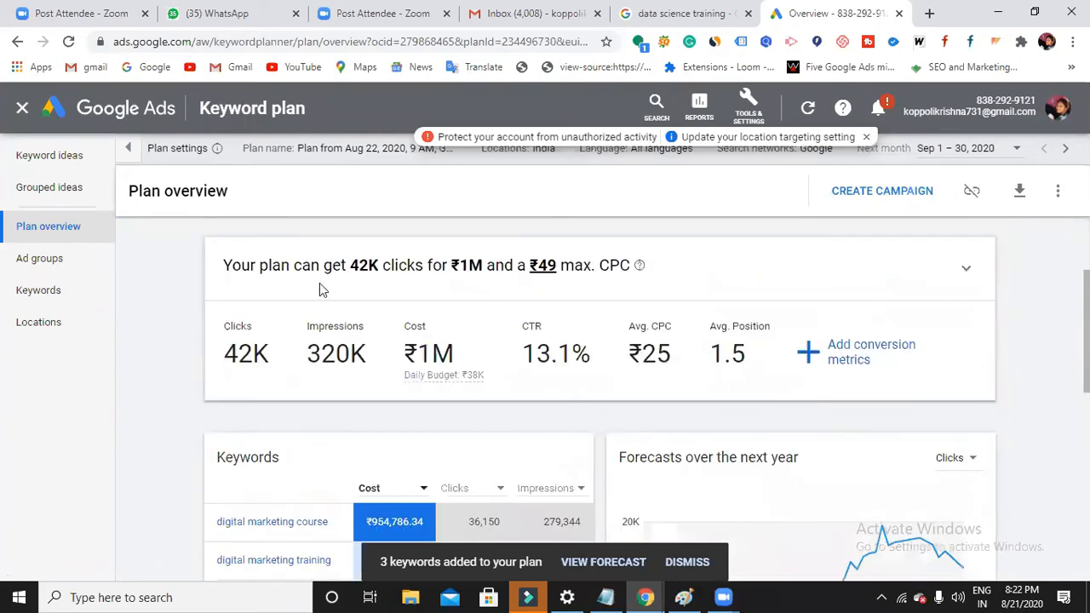
left_click_drag(352, 265, 484, 266)
left_click(467, 270)
left_click(487, 269)
left_click_drag(461, 266, 485, 268)
left_click(533, 275)
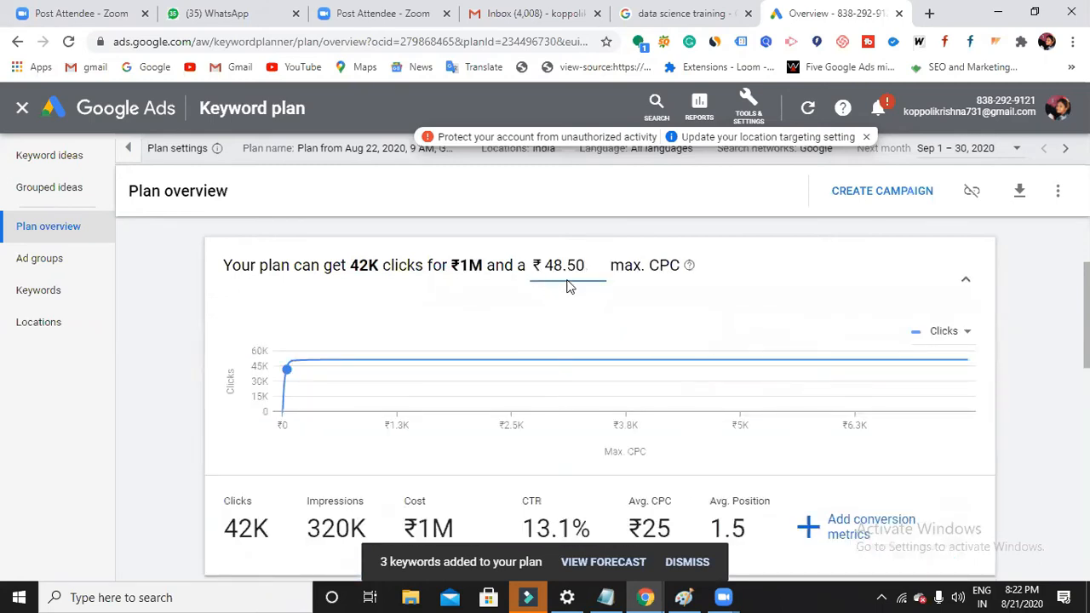
left_click(580, 265)
left_click(962, 281)
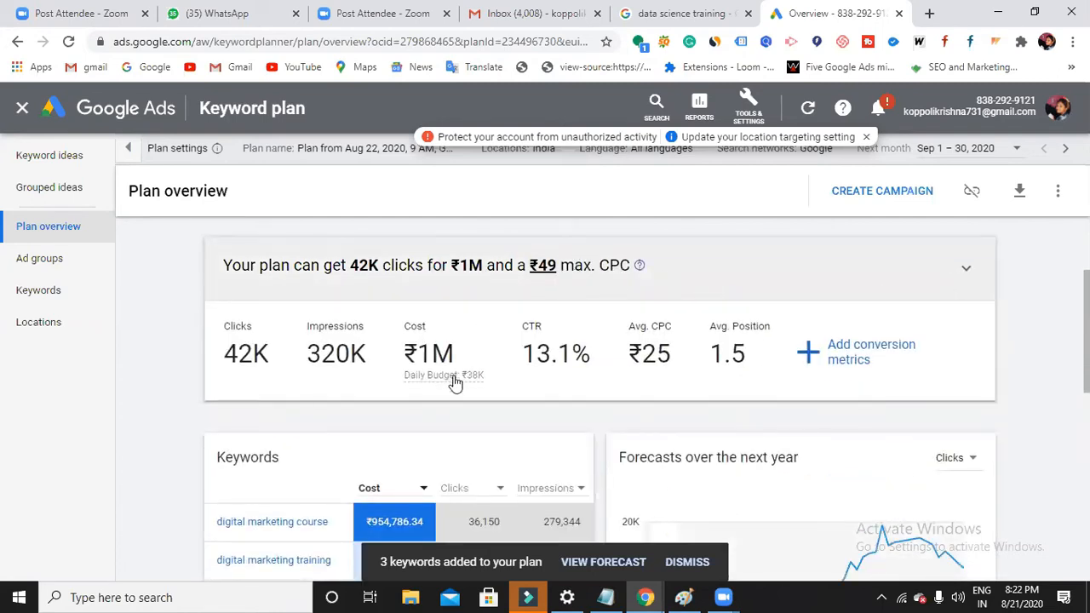
mouse_move(458, 383)
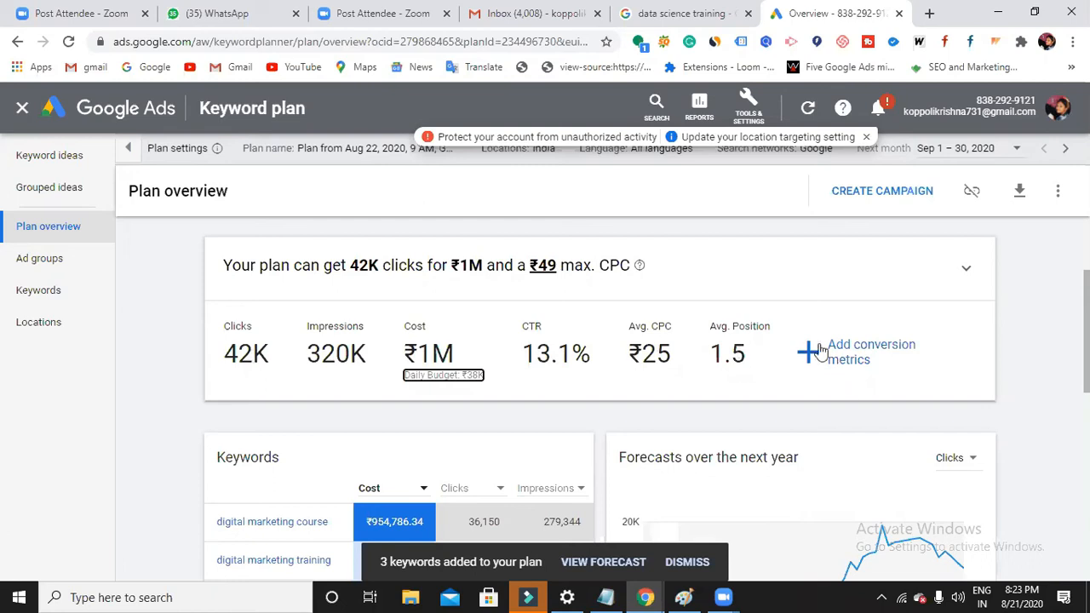
Step: Expand the forecast chart and set the plan's max. CPC to ₹30
left_click(966, 268)
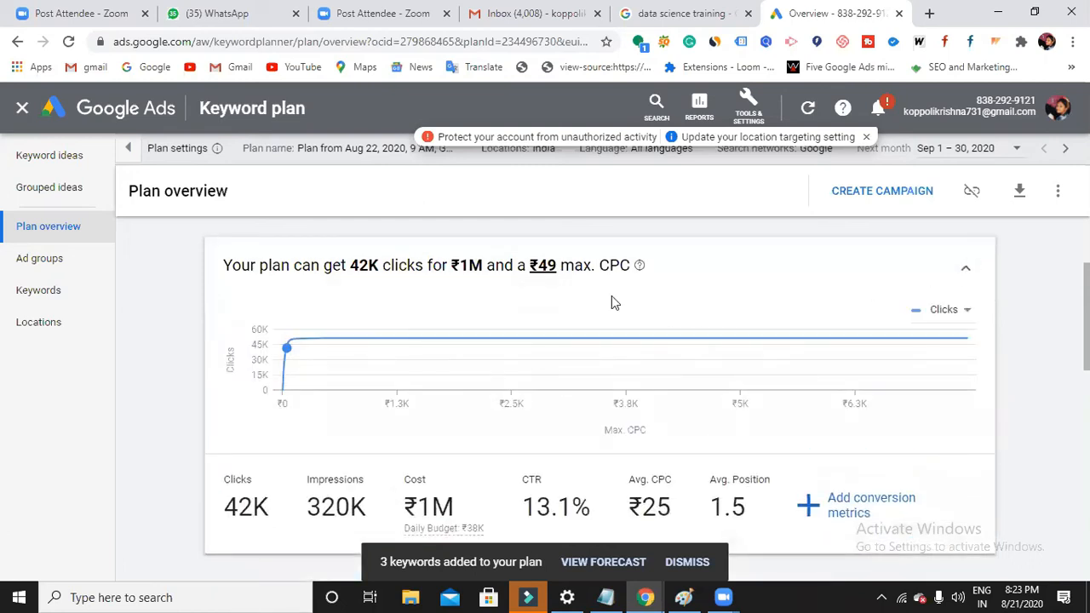
left_click(543, 266)
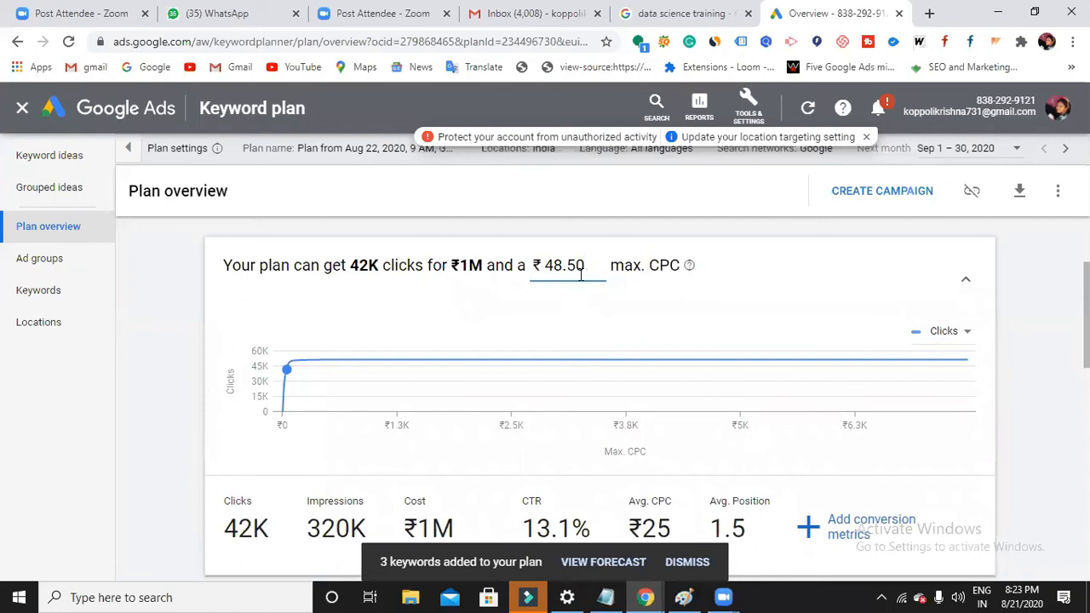
key("BackSpace")
key("BackSpace")
key("BackSpace")
key("BackSpace")
key("BackSpace")
type("30")
key("Return")
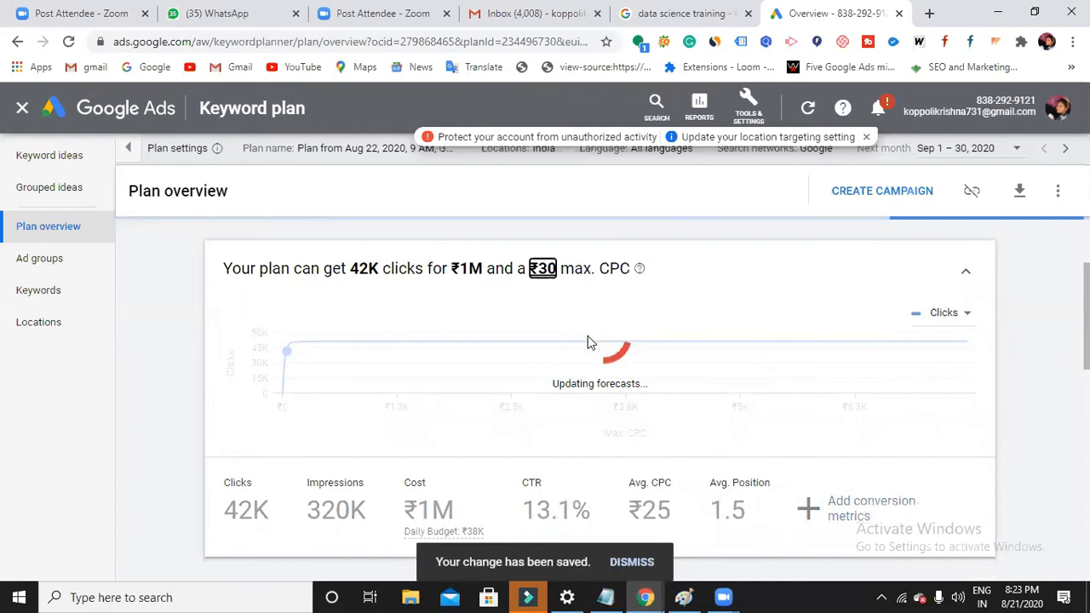
Step: Examine the updated forecast's clicks, impressions and average CPC, along with the keyword costs and next year's forecast
scroll(587, 339, "down", 2)
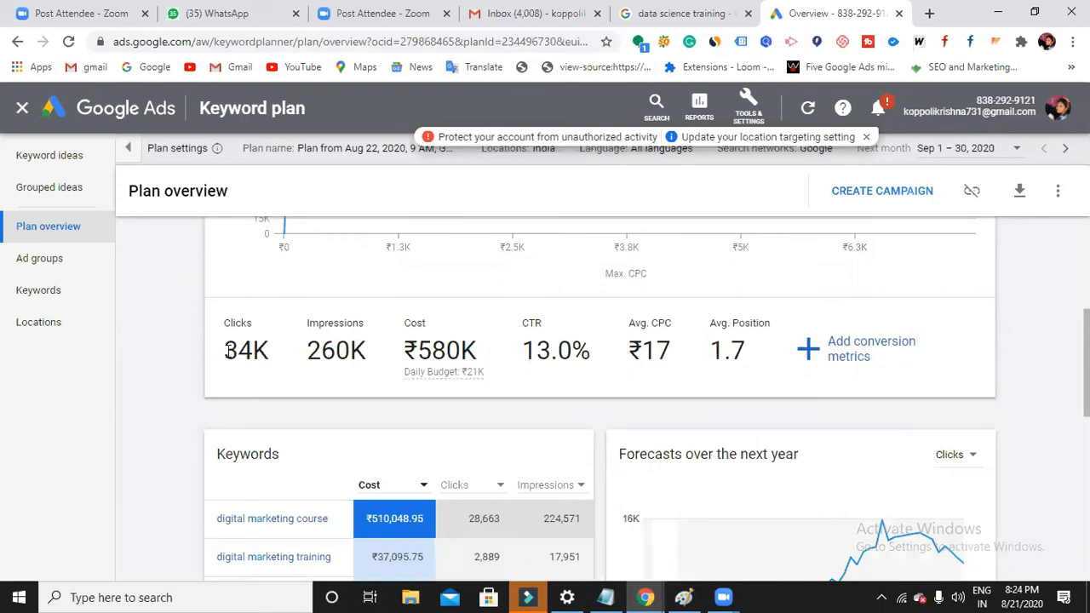
left_click_drag(305, 351, 351, 356)
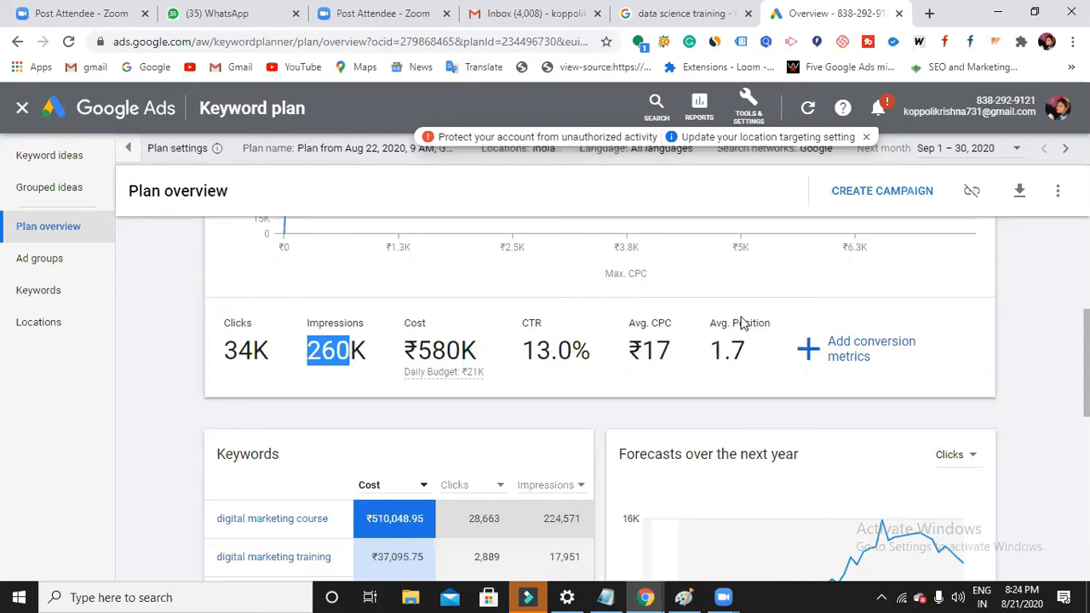
scroll(628, 309, "up", 2)
scroll(654, 341, "down", 2)
left_click_drag(648, 351, 669, 352)
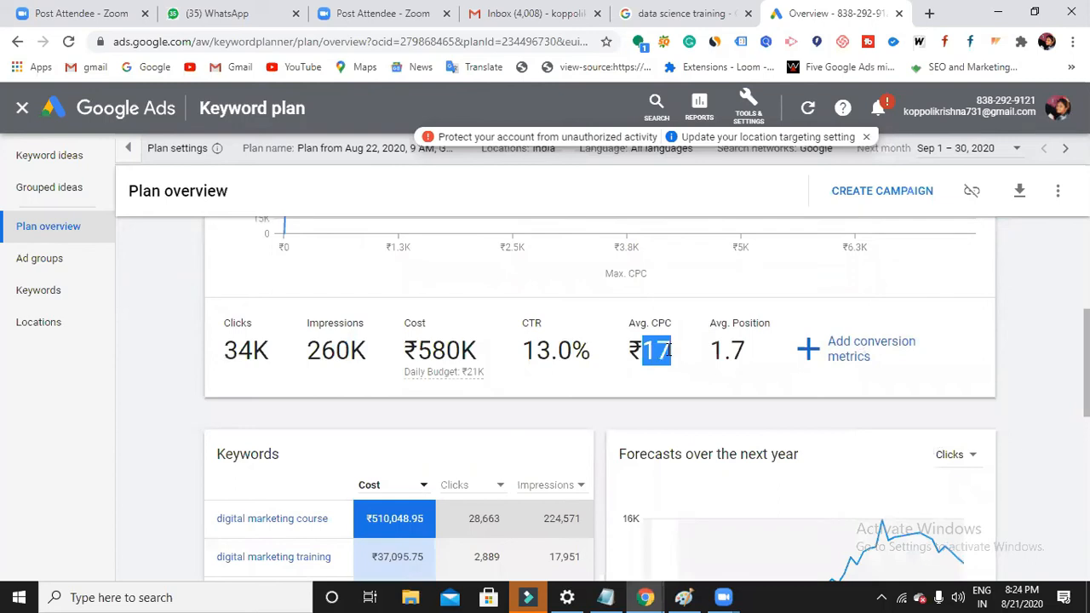
left_click(668, 350)
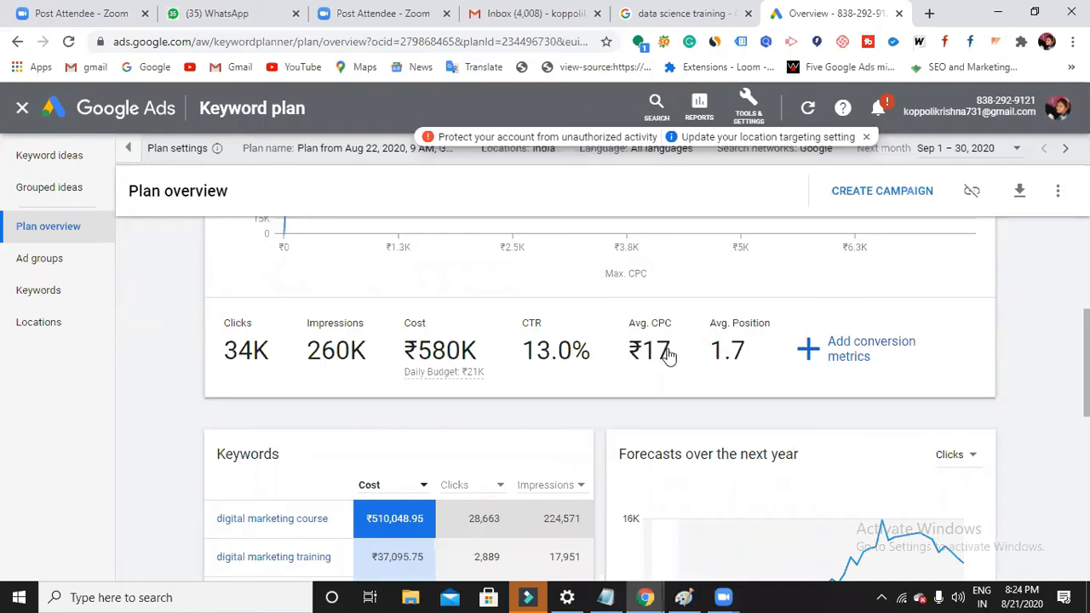
scroll(668, 350, "up", 3)
scroll(558, 349, "down", 3)
scroll(499, 462, "down", 1)
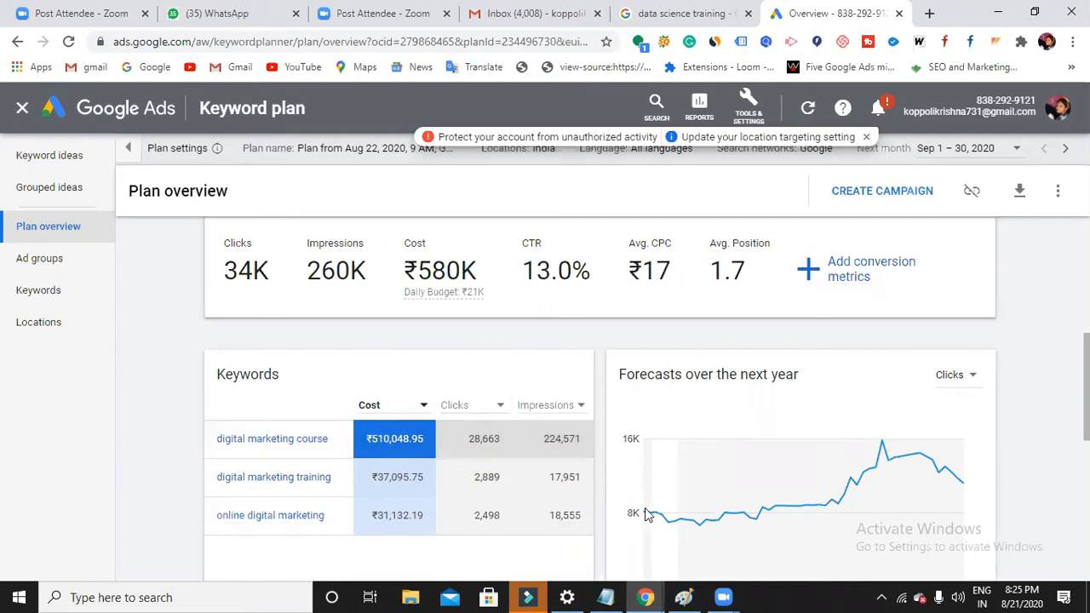
scroll(645, 507, "down", 1)
scroll(651, 452, "up", 4)
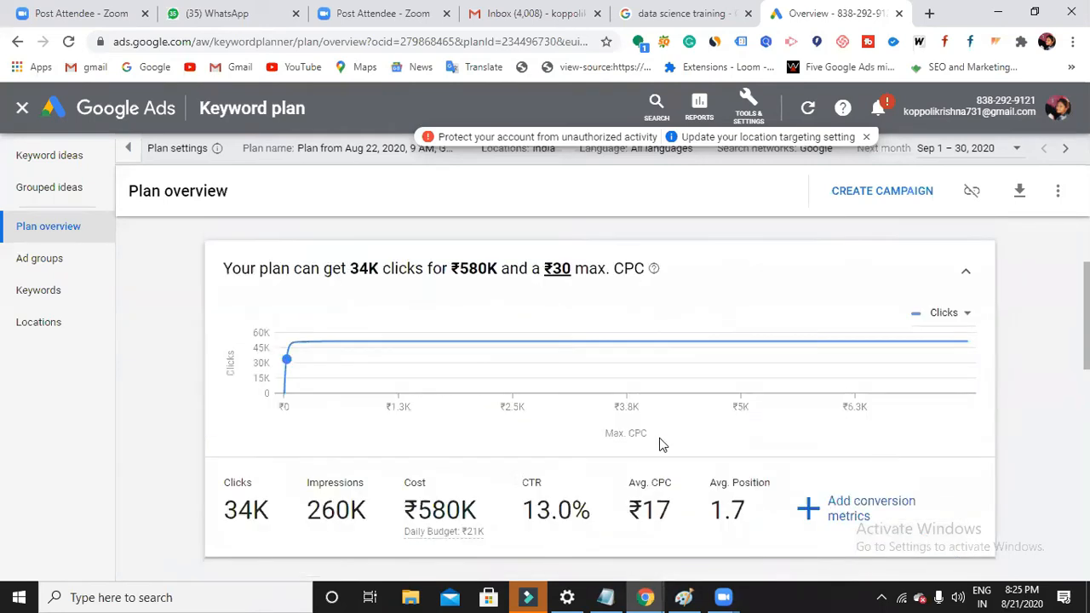
scroll(531, 483, "down", 1)
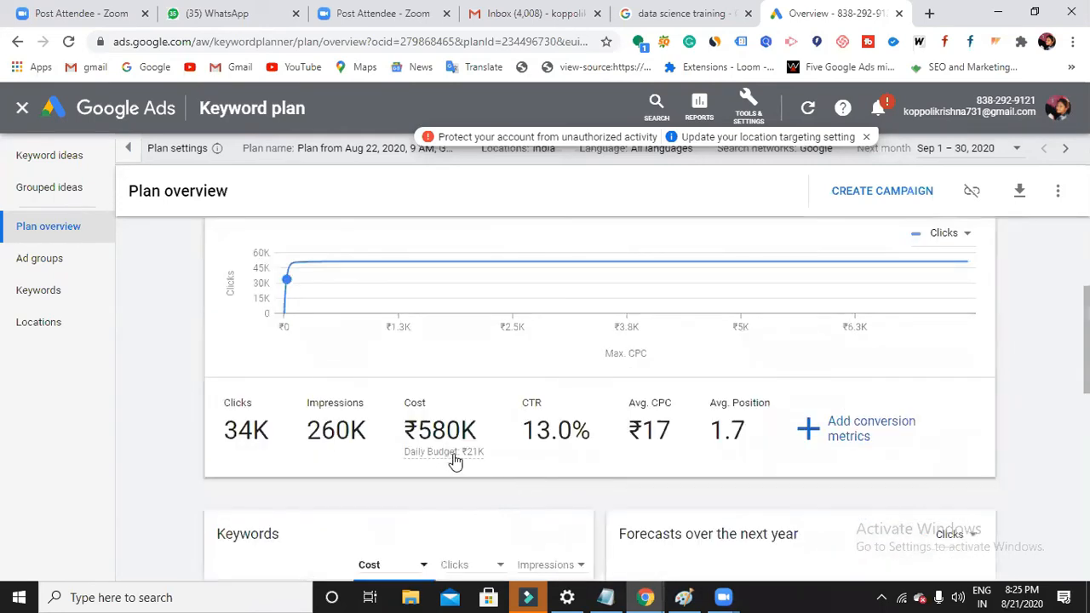
Step: View the suggested daily budget details under the forecast cost, and close them
left_click(479, 462)
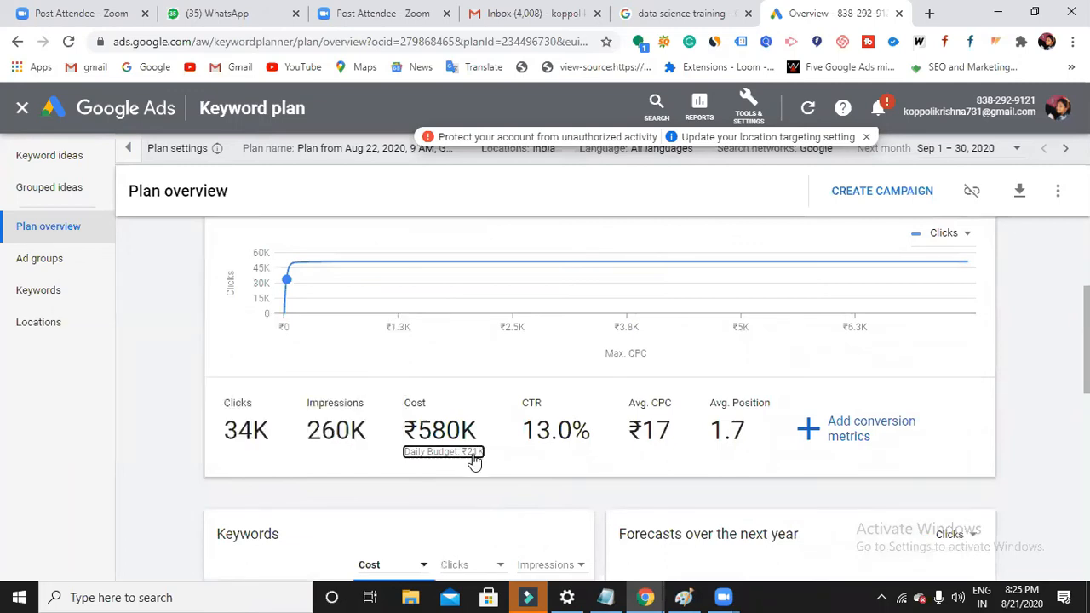
left_click(475, 461)
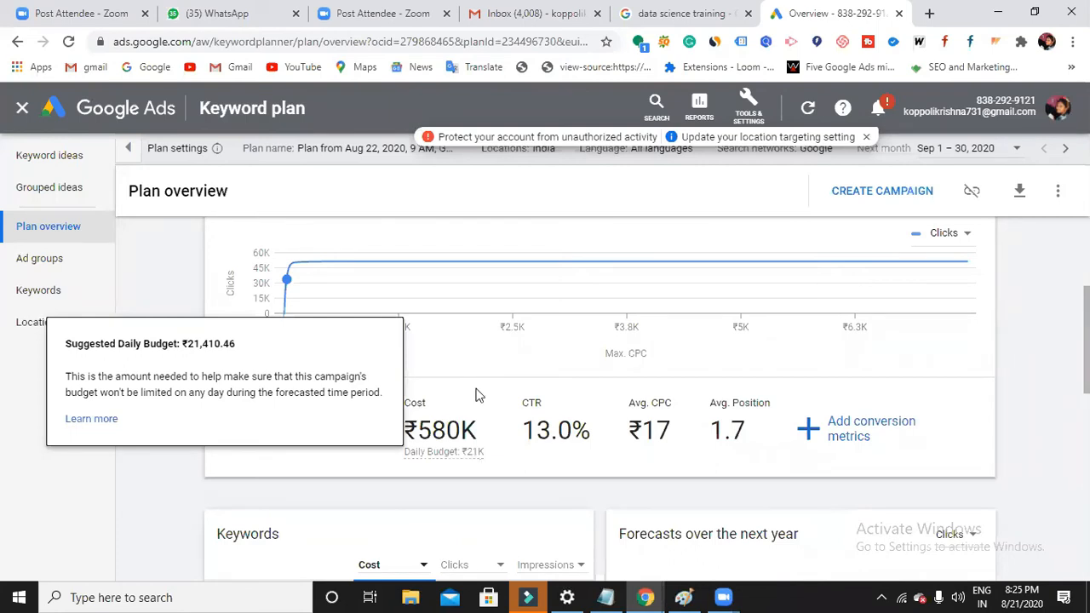
left_click(367, 197)
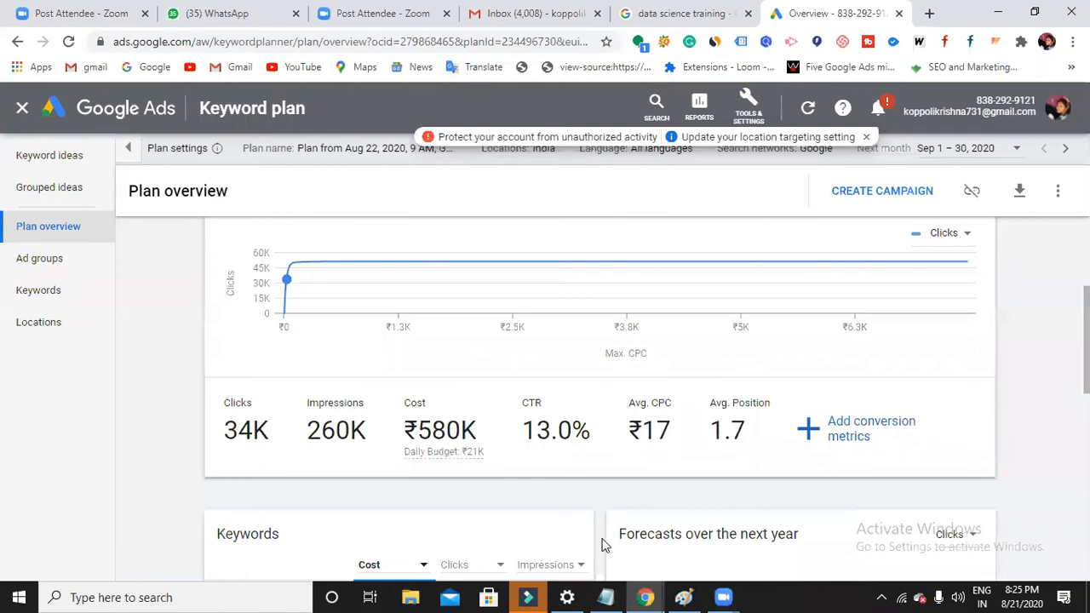
Step: Switch to the Notepad notes, add two blank lines after the last entry, and return to Google Ads
left_click(610, 597)
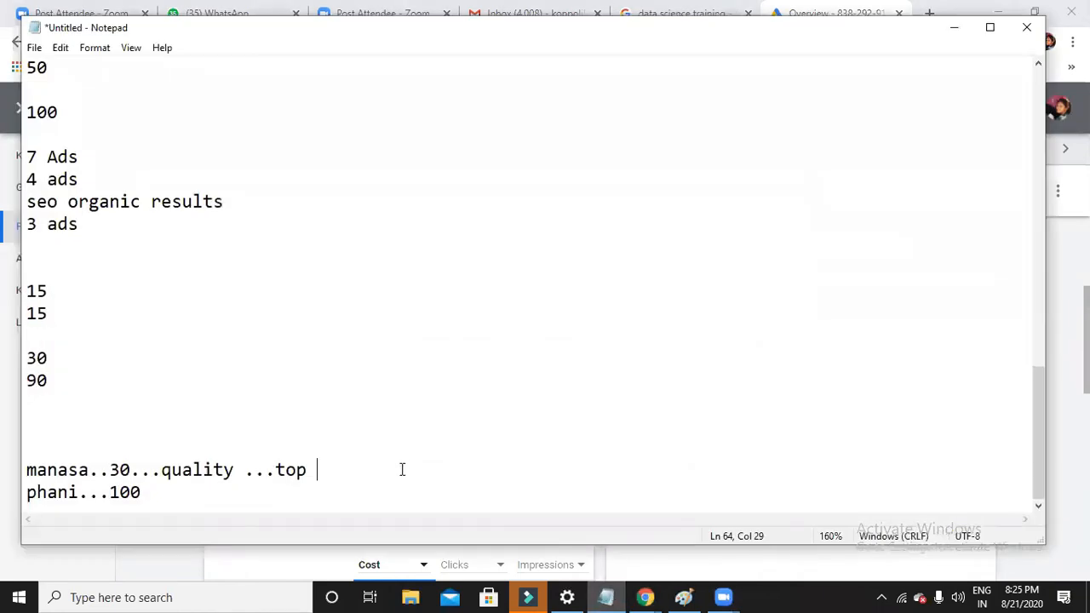
left_click(302, 499)
key("Return")
key("Return")
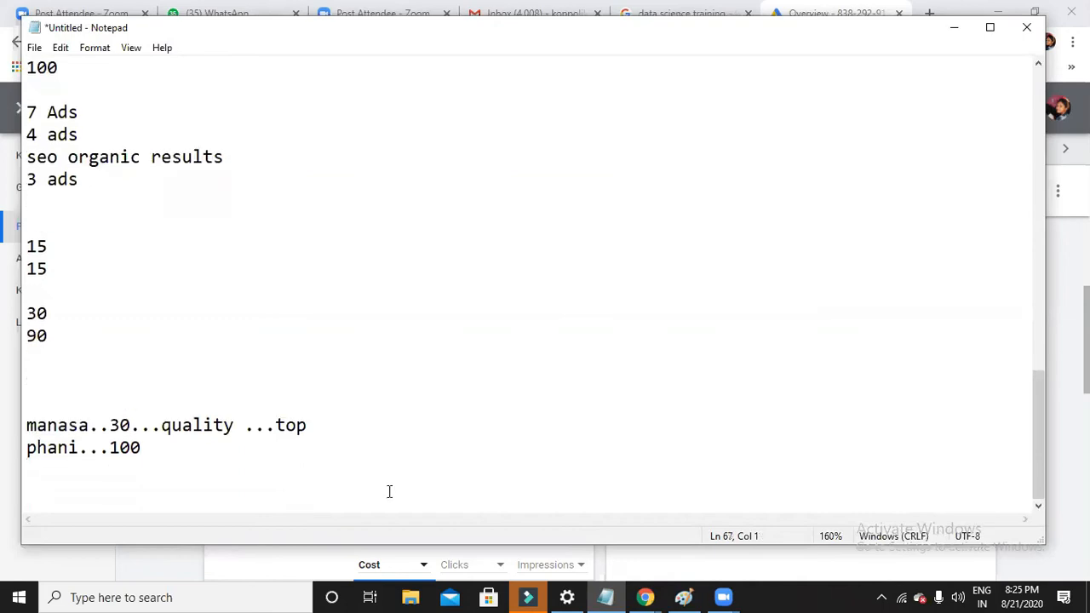
left_click(945, 29)
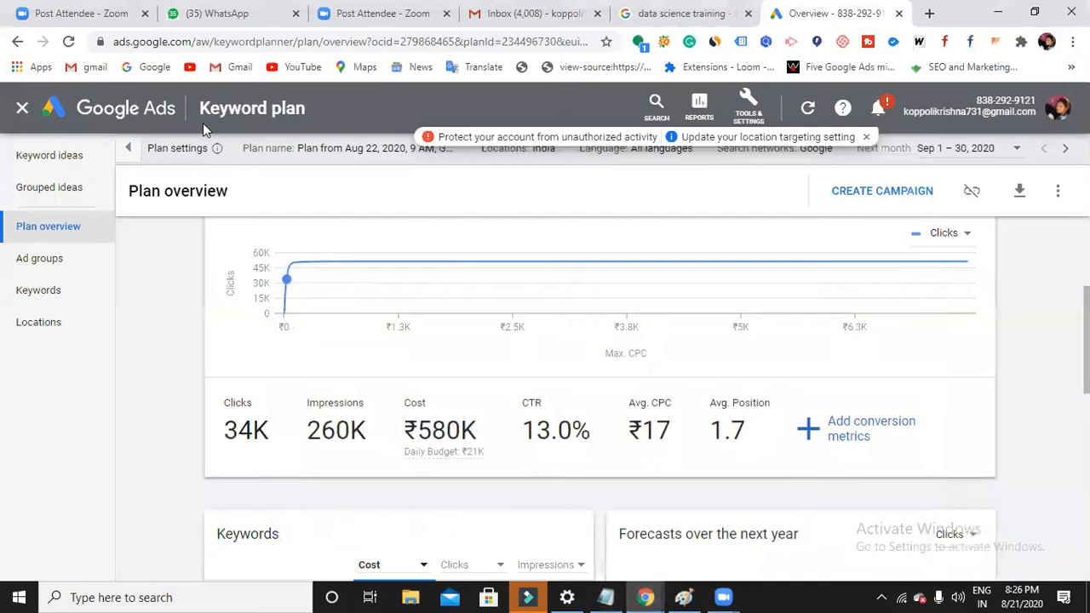
Step: Leave the keyword plan for the campaigns list and start a new campaign without a goal's guidance
left_click(143, 117)
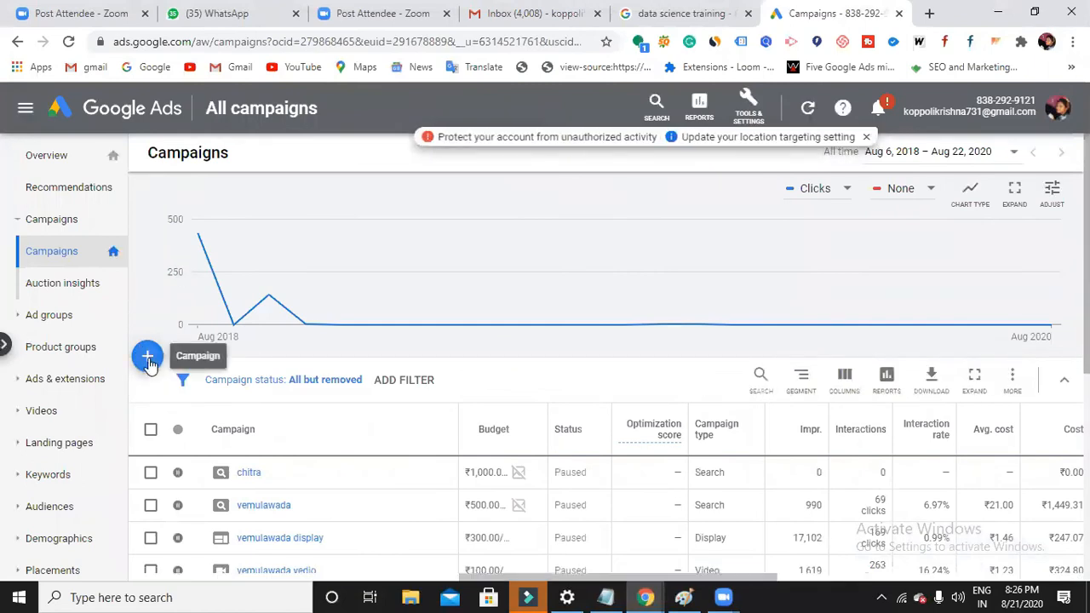
left_click(148, 360)
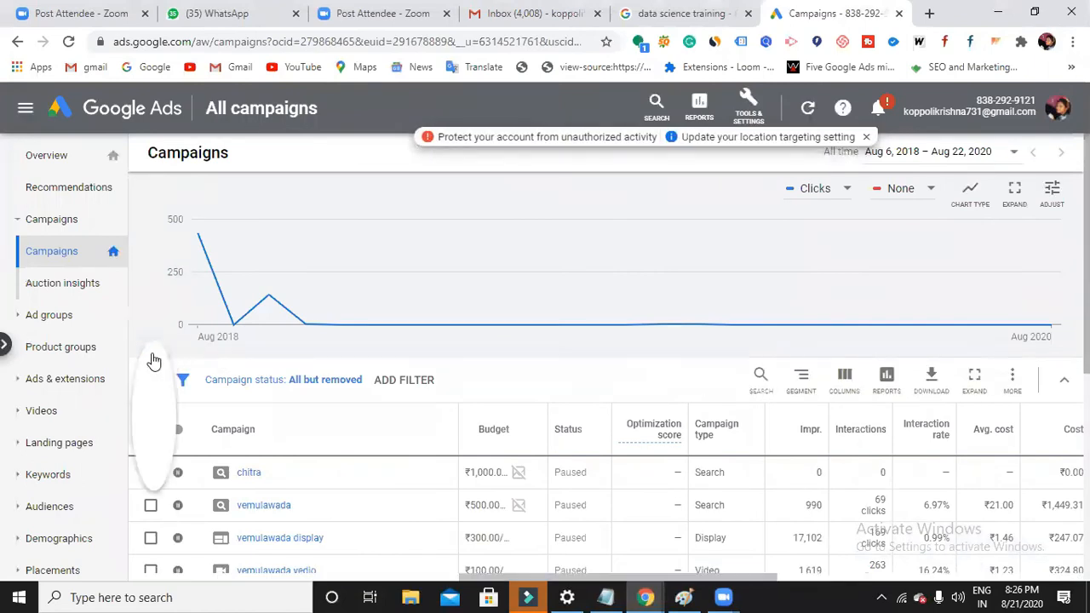
left_click(269, 417)
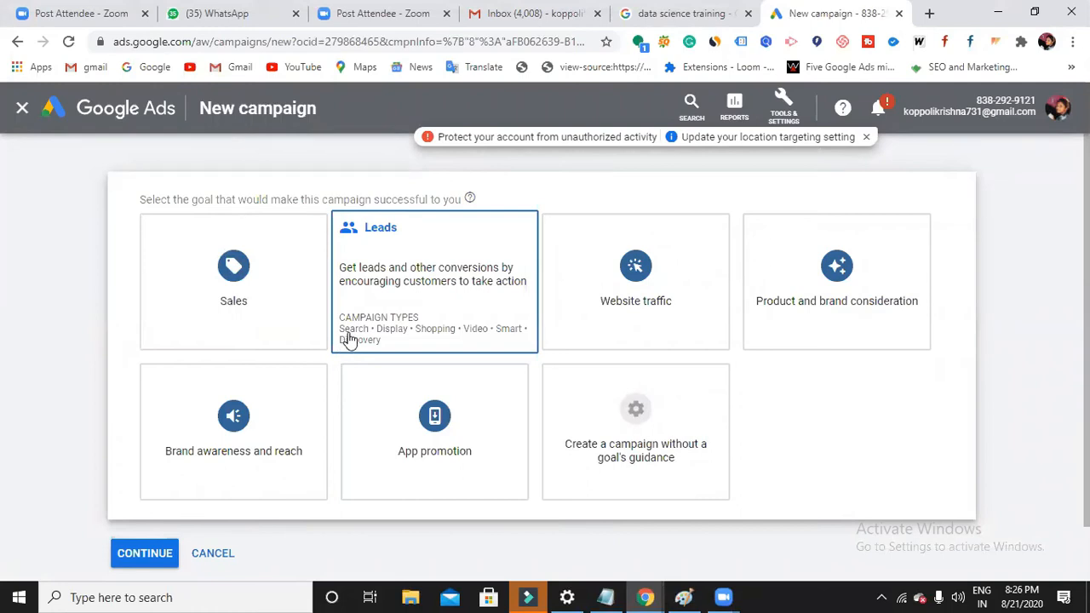
left_click(584, 426)
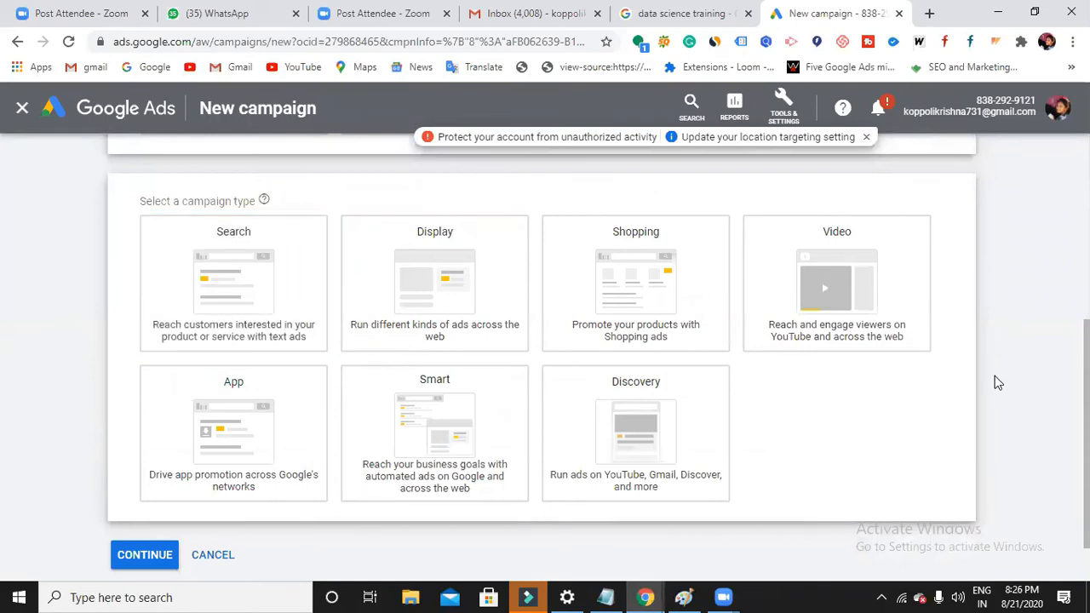
Step: Choose Search as the campaign type and Website visits as the result to get from the campaign
left_click(253, 264)
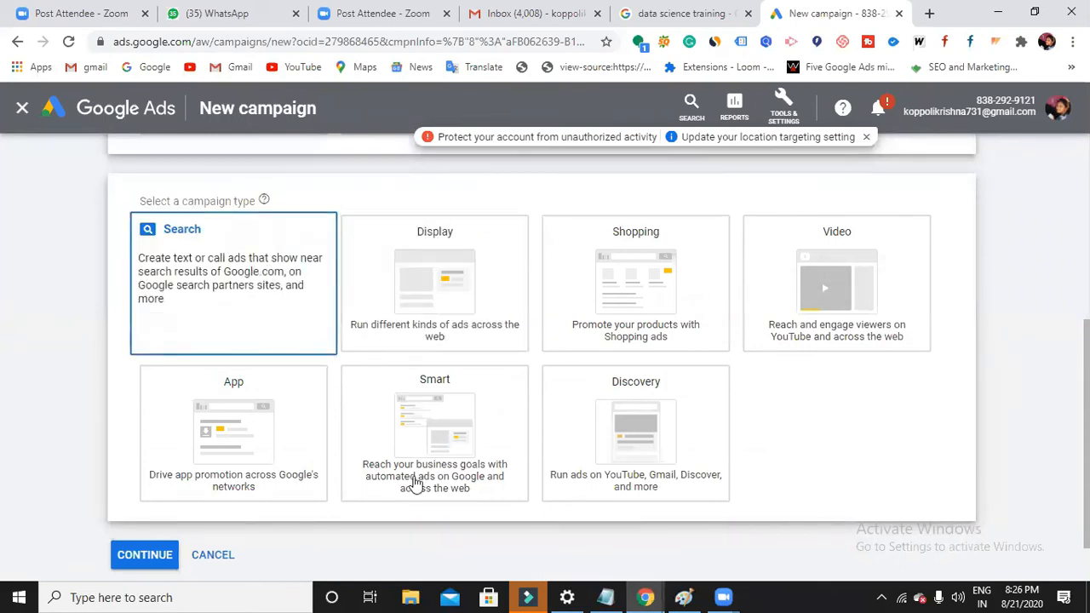
scroll(432, 508, "down", 1)
left_click(155, 429)
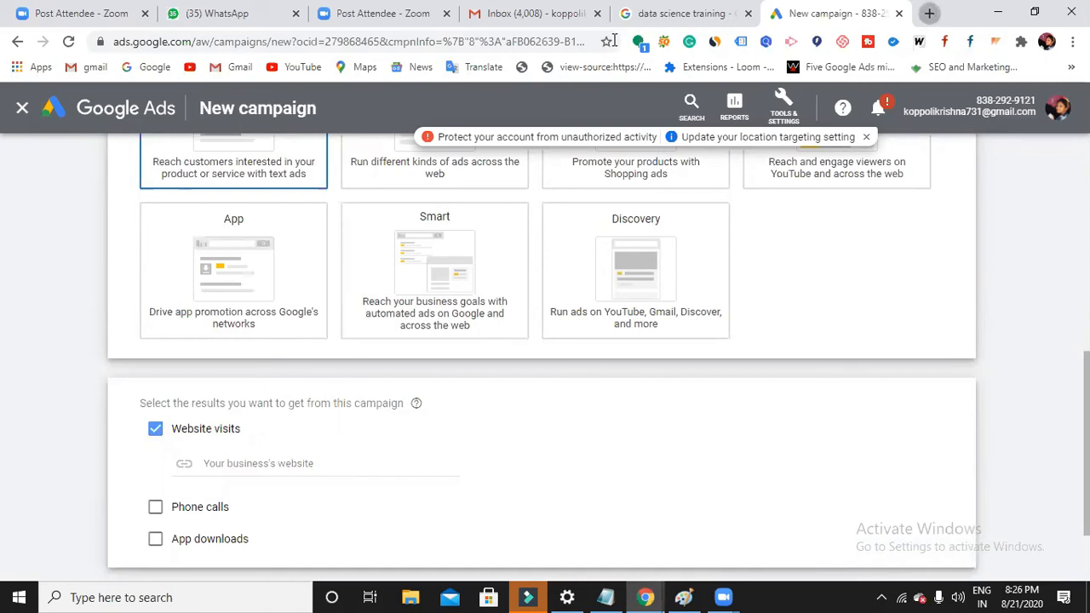
Step: Open digicourse.in in a new browser tab, copy its address, and return to the new campaign
left_click(931, 16)
type("d")
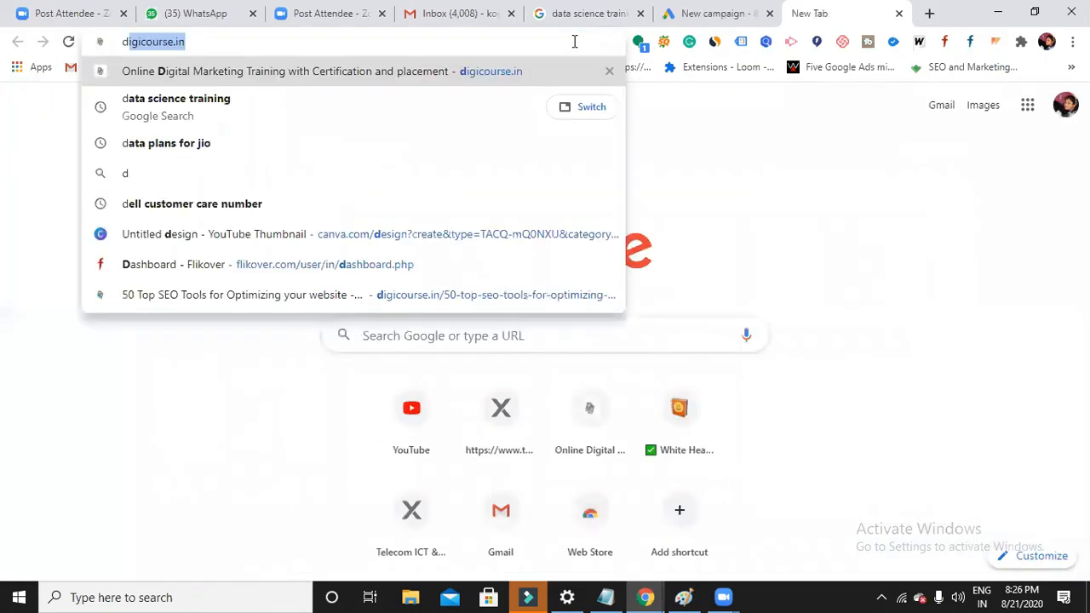
key("Return")
left_click(207, 41)
key("ctrl+c")
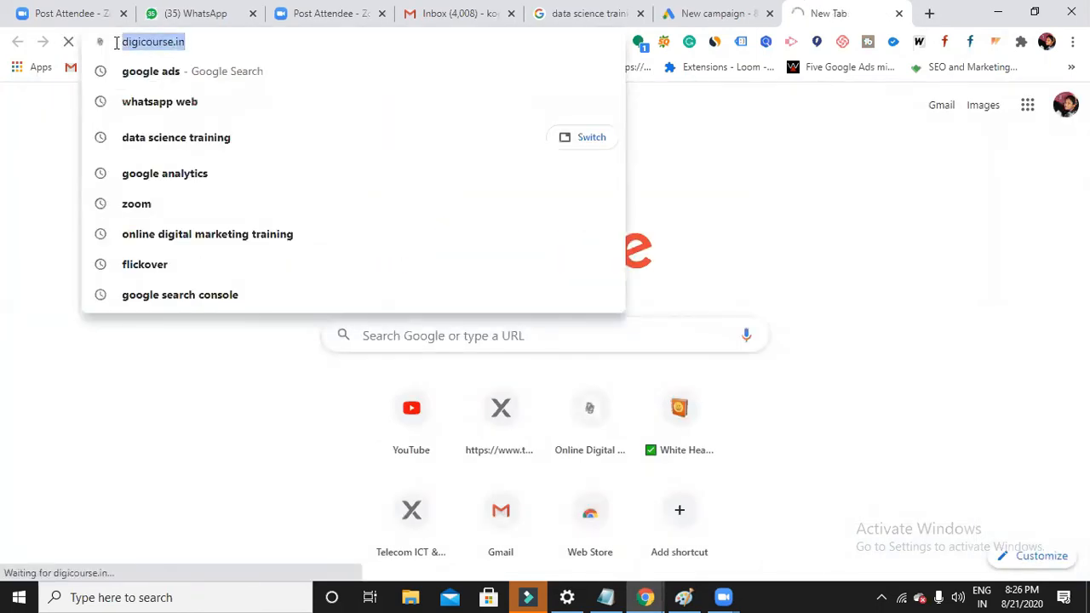
left_click(697, 23)
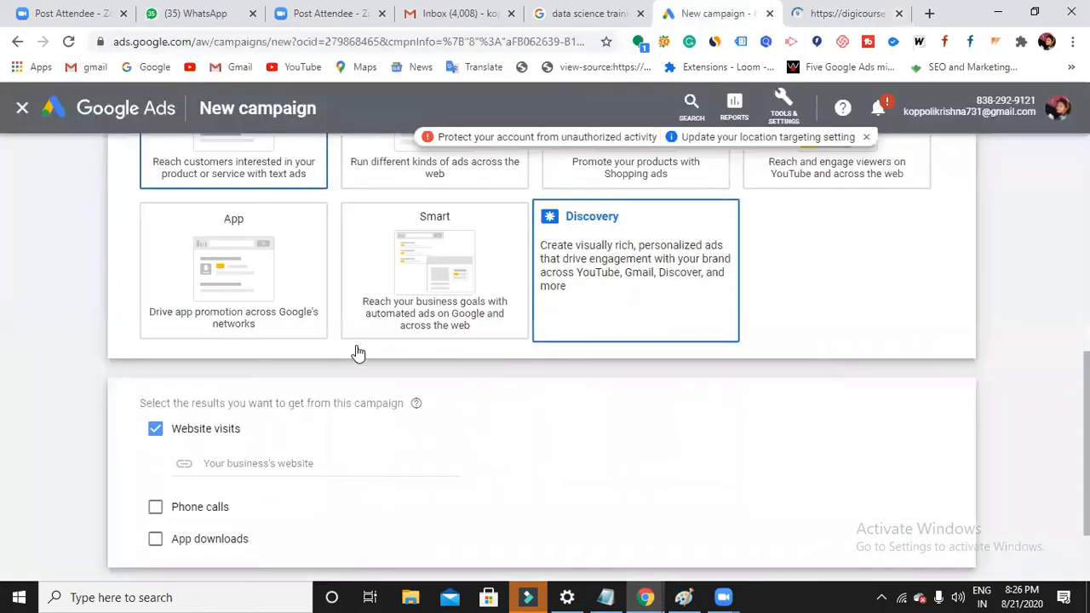
Step: Paste the copied digicourse.in address as the business's website and continue to the campaign settings
left_click(287, 464)
key("ctrl+v")
scroll(213, 477, "down", 2)
left_click(123, 493)
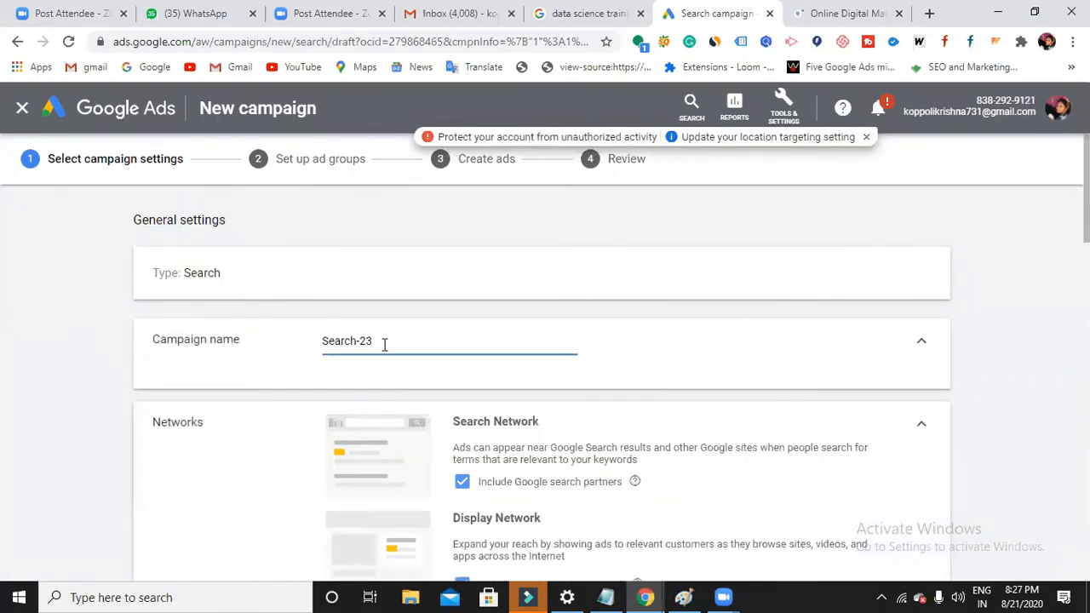
Step: Rename the campaign to Search7
key("BackSpace")
key("BackSpace")
type("7")
Step: Exclude the Google Display Network and Google search partners from the campaign's networks
scroll(345, 380, "down", 1)
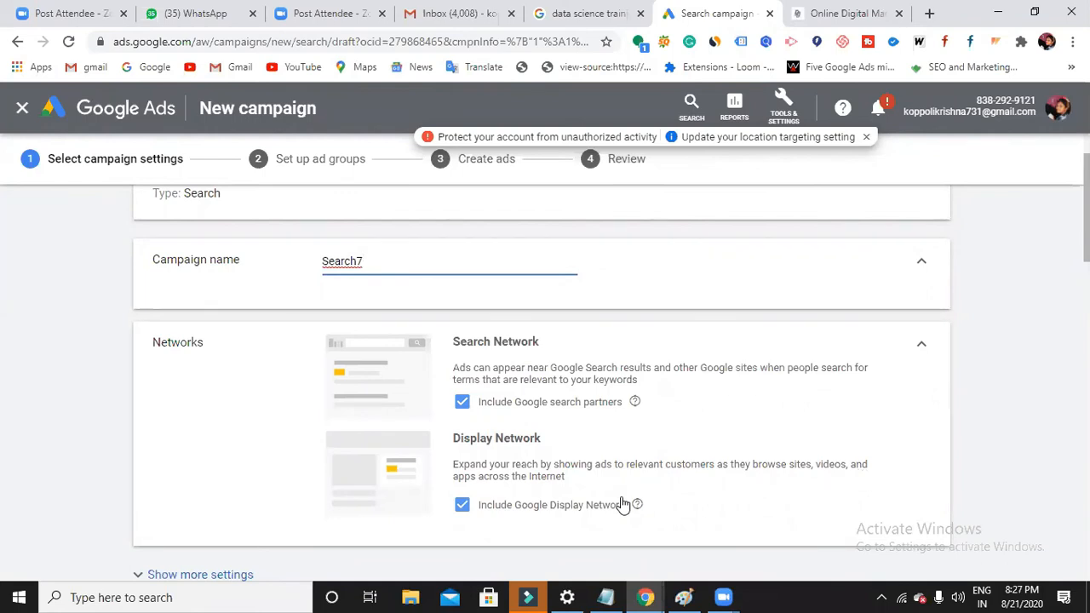
left_click(462, 505)
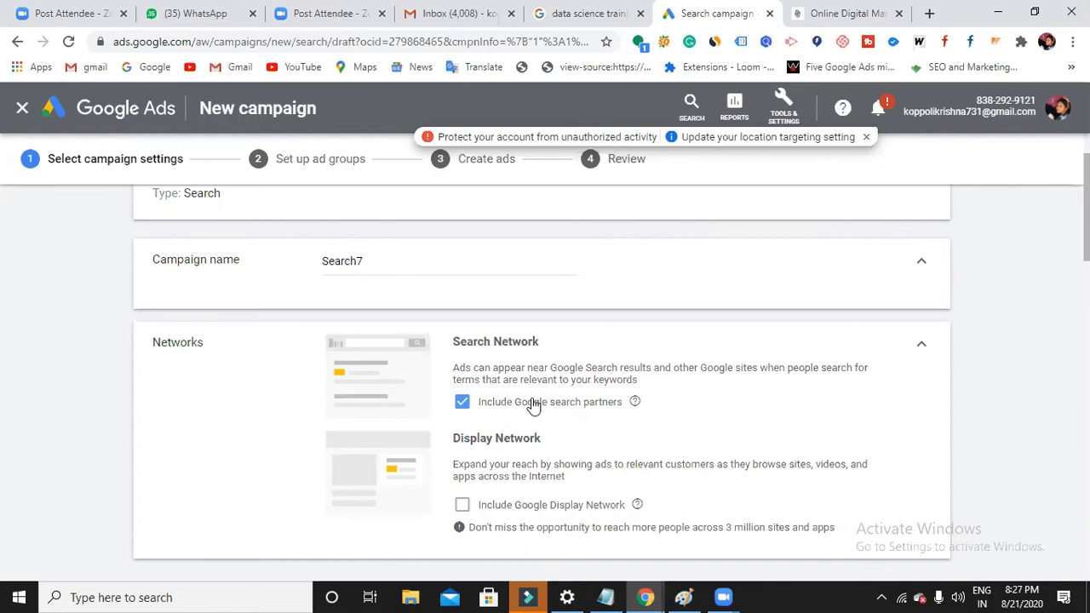
left_click(466, 412)
scroll(524, 460, "down", 1)
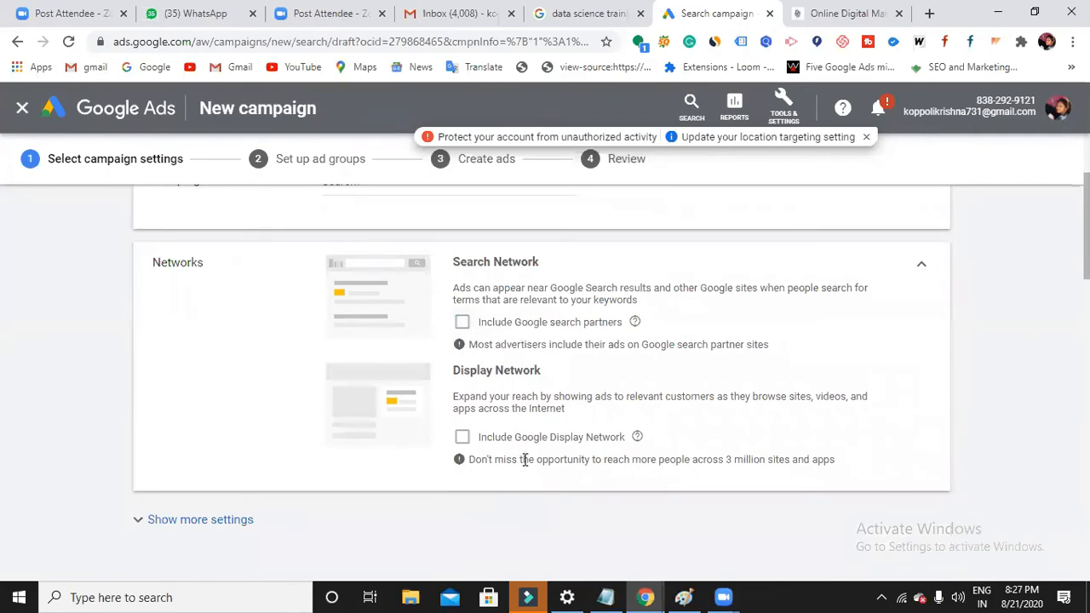
Step: Show the additional general settings and set the campaign's target location to India
scroll(524, 460, "down", 1)
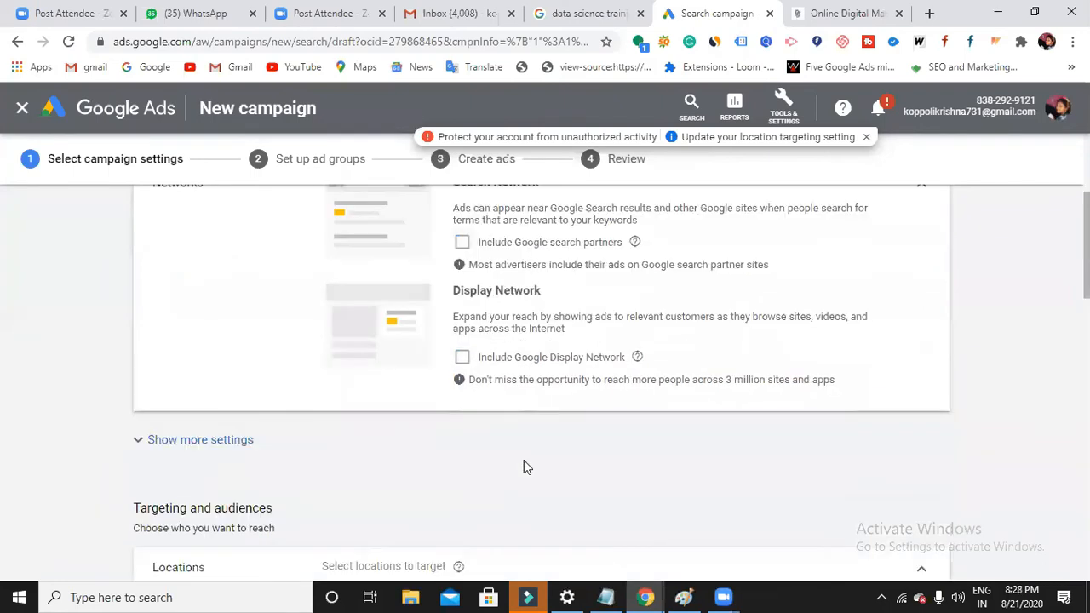
left_click(225, 439)
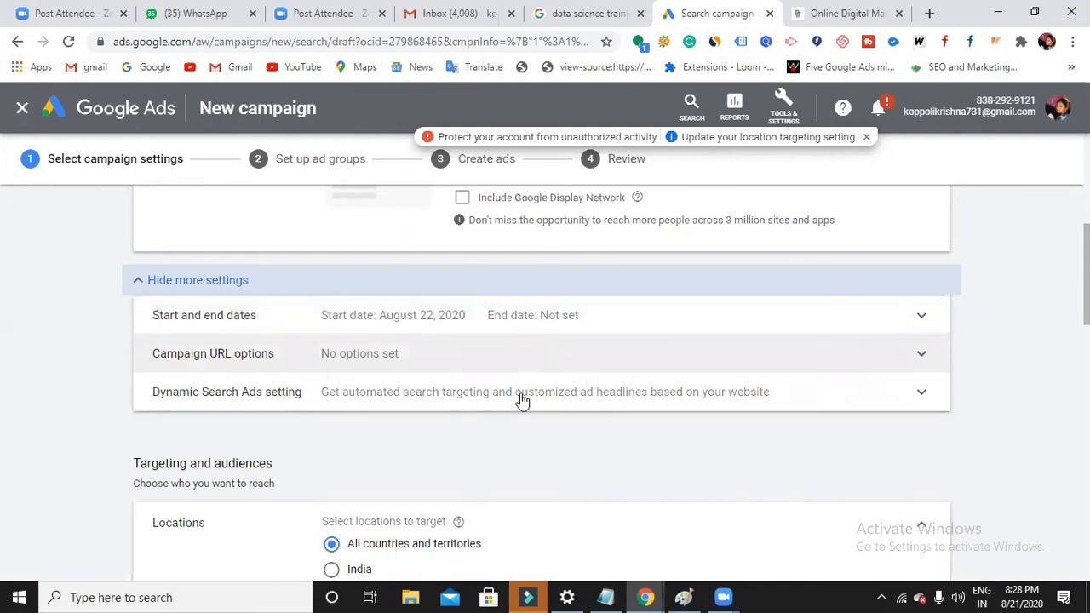
scroll(491, 484, "down", 2)
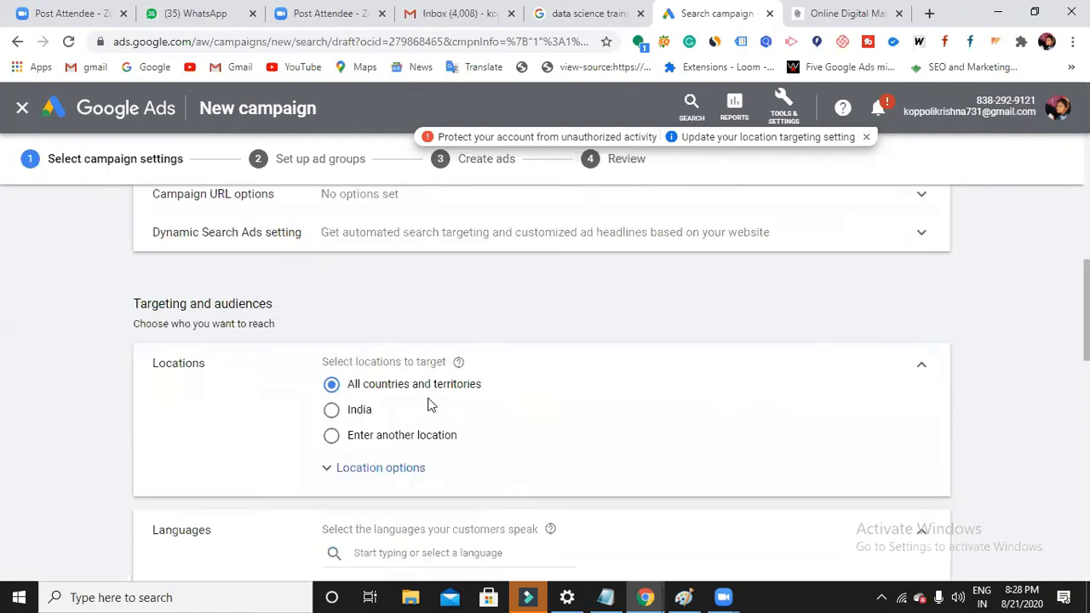
left_click(333, 413)
Step: Set the campaign's average daily budget to ₹5000
scroll(385, 441, "down", 2)
scroll(391, 446, "down", 1)
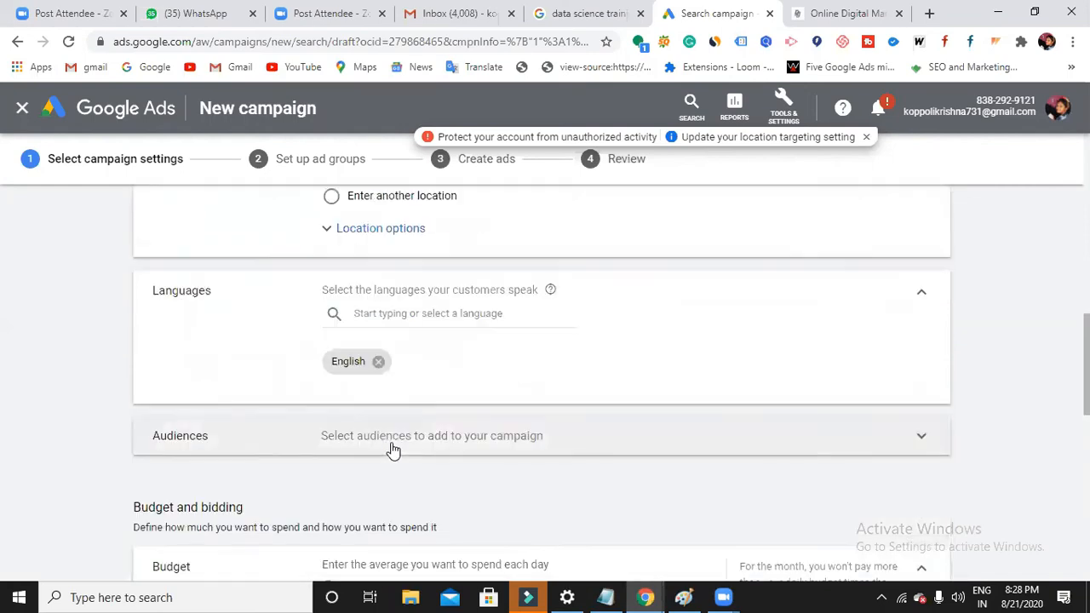
scroll(391, 442, "down", 2)
left_click(367, 425)
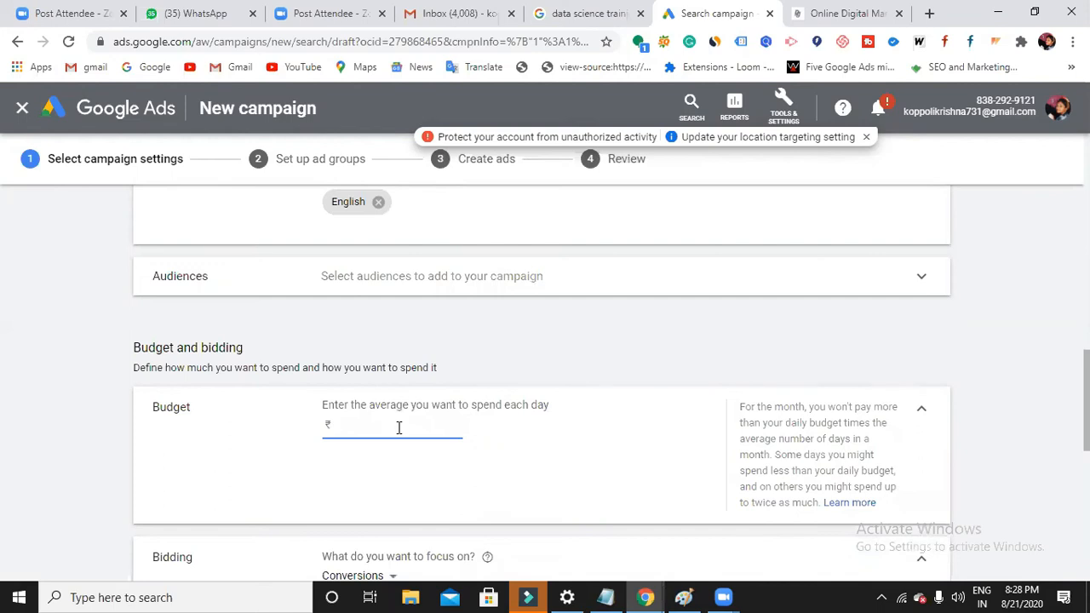
type("5000")
Step: Select a bid strategy directly for the campaign and choose Maximize clicks
scroll(405, 444, "down", 1)
scroll(404, 444, "down", 2)
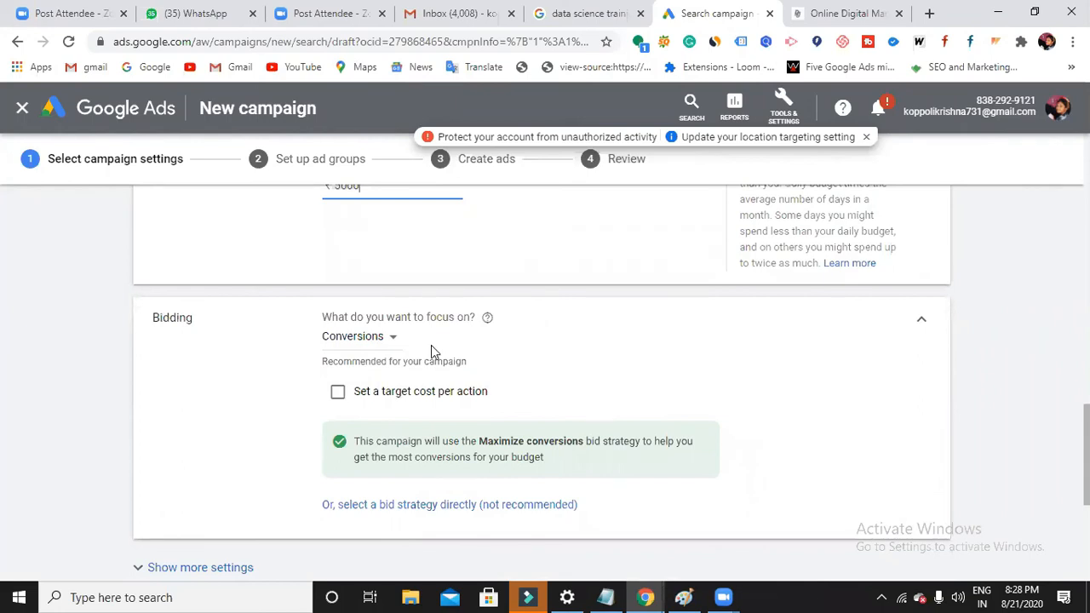
left_click(431, 508)
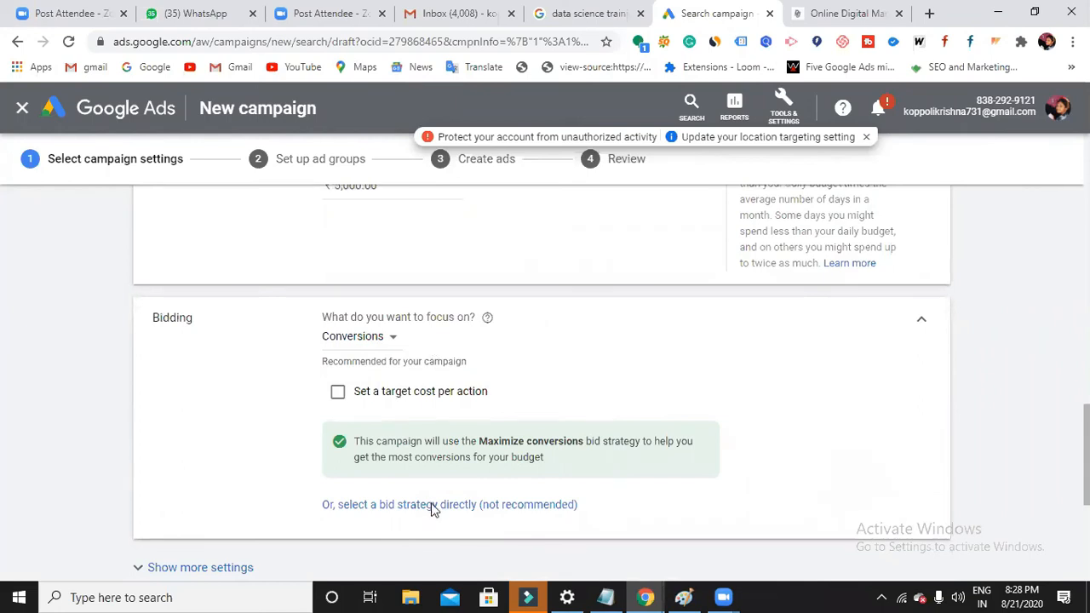
left_click(484, 372)
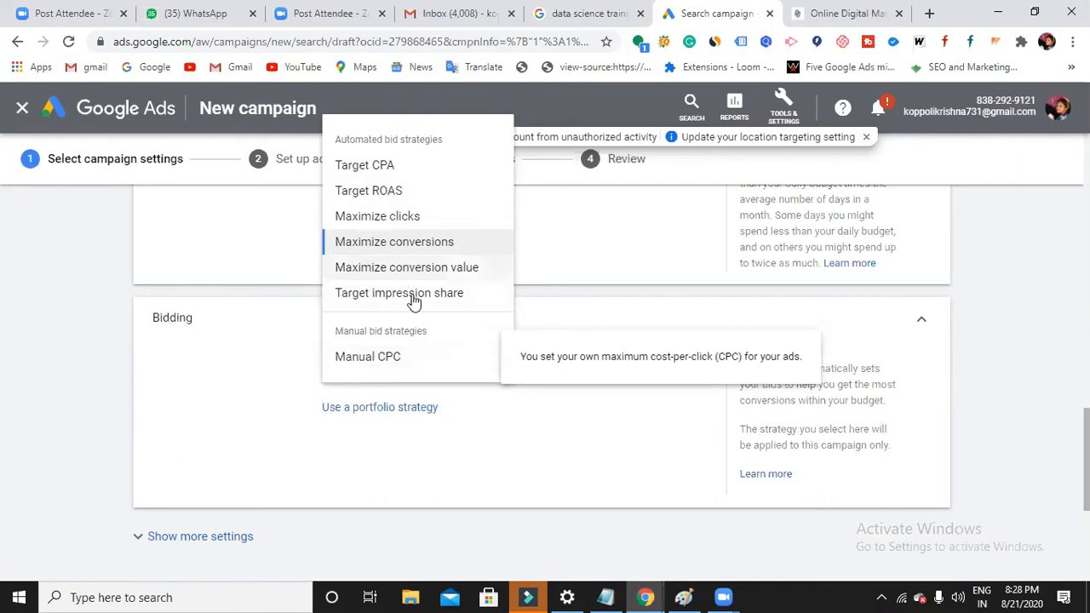
left_click(391, 224)
Step: Enable a maximum cost per click bid limit and set it to ₹200
left_click(332, 415)
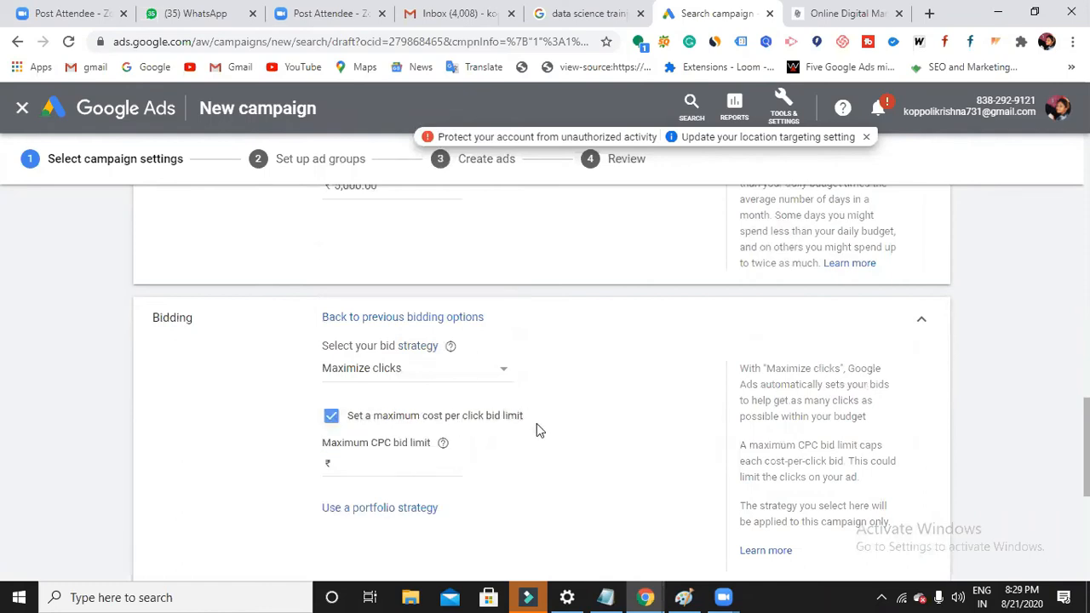
left_click(384, 463)
type("00")
Step: Show the additional settings below bidding, covering conversions, ad schedule and ad rotation
scroll(424, 475, "down", 1)
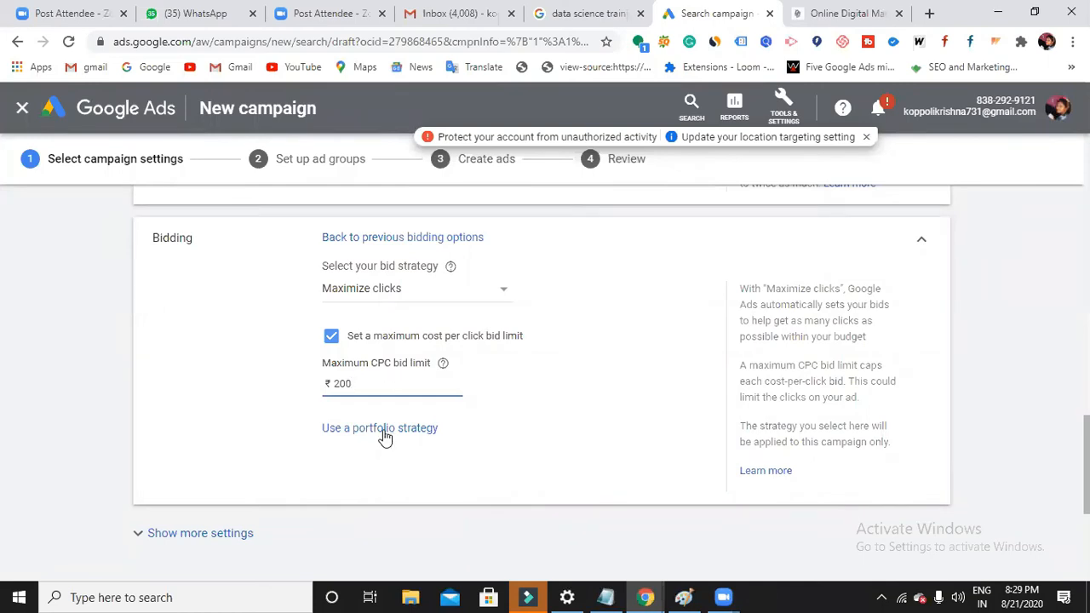
scroll(383, 437, "down", 1)
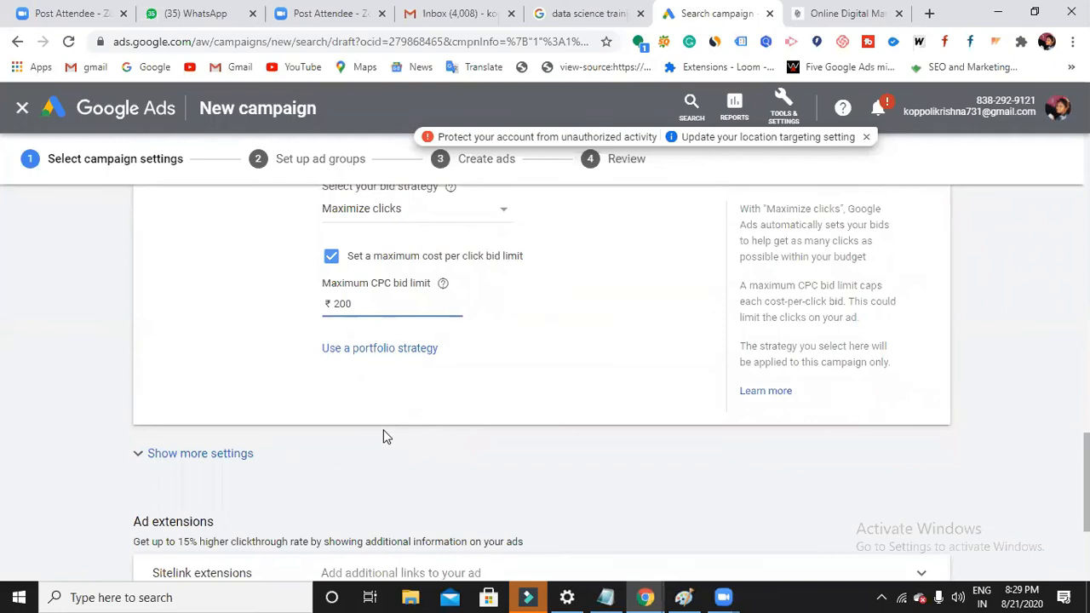
scroll(383, 437, "down", 1)
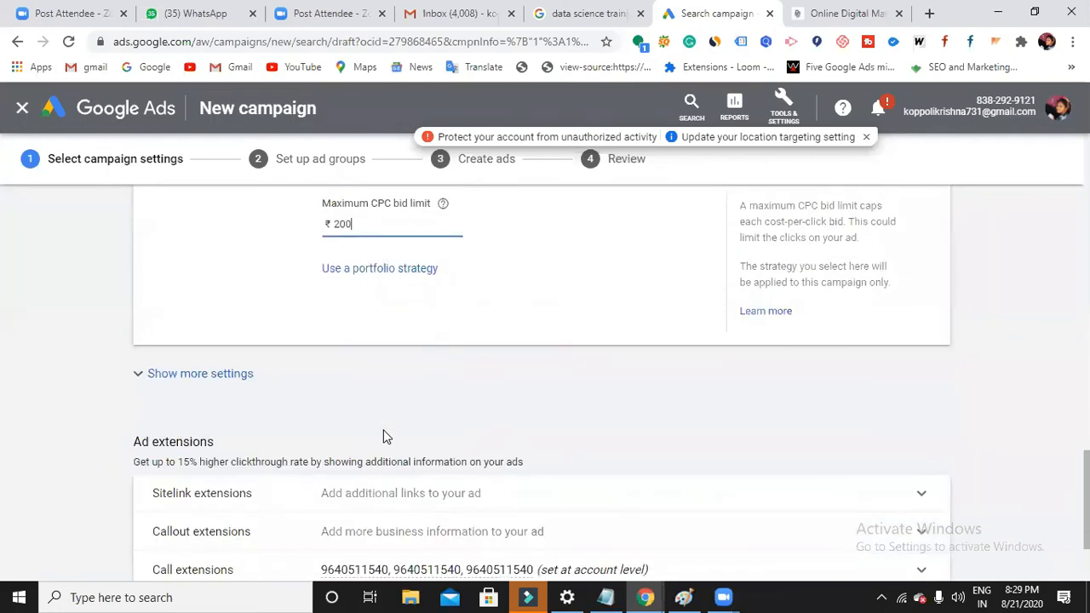
left_click(248, 378)
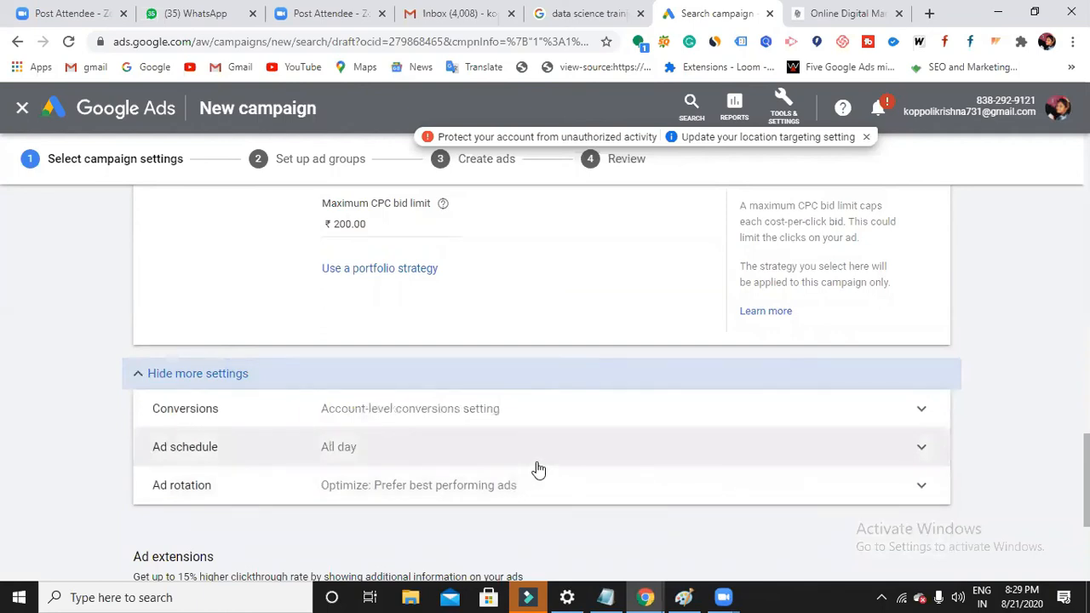
Step: Switch to the Notepad notes and add a line with 22 and 30 spaced apart, followed by the line "monday and tuesday"
left_click(607, 596)
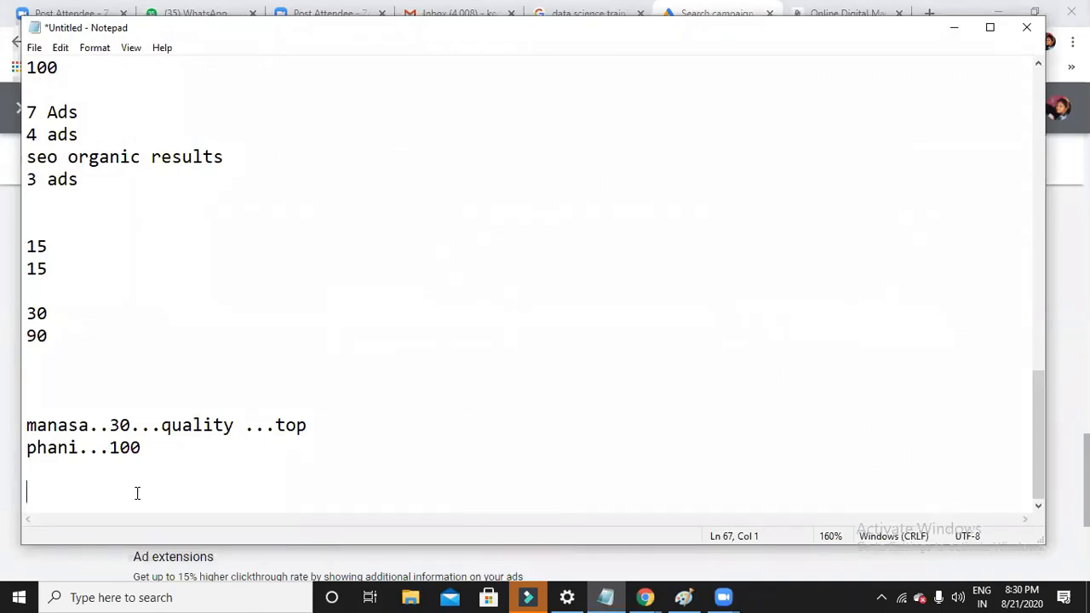
type("22            30")
key("Return")
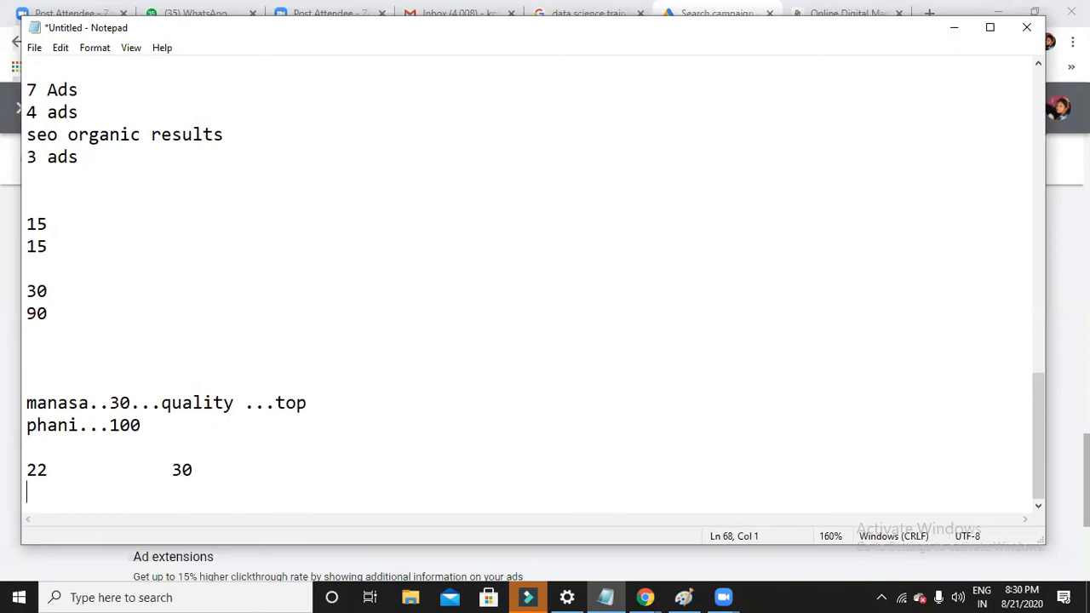
type("monday")
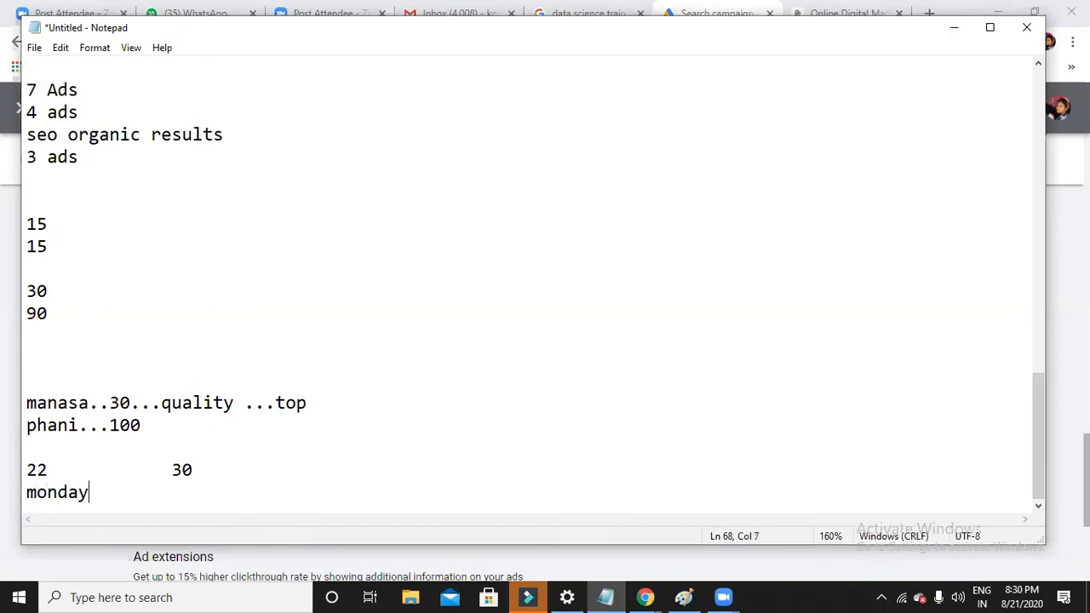
type(" and tuesdat")
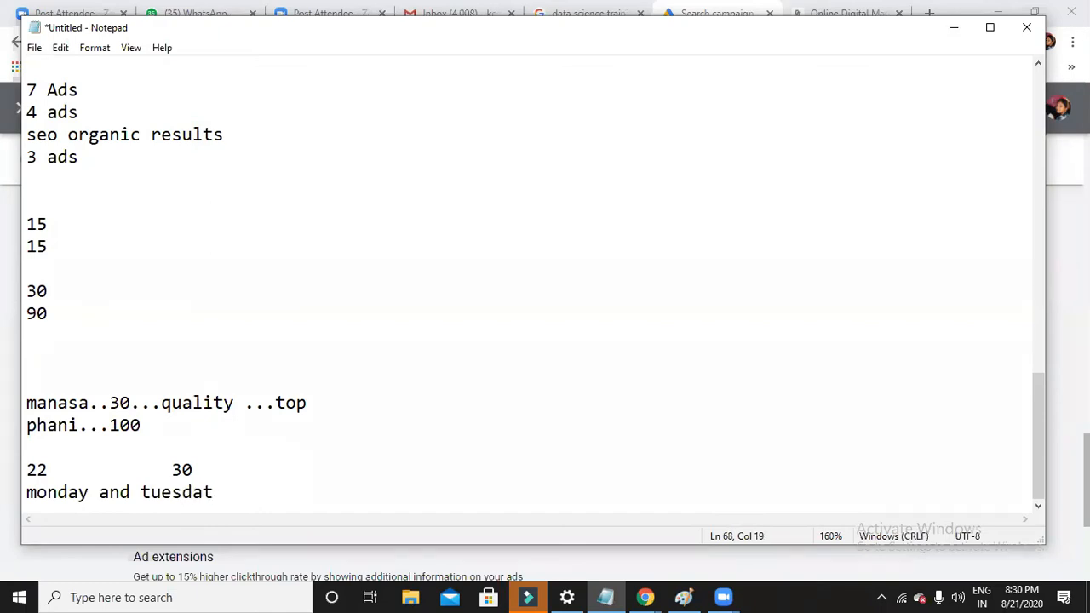
key("BackSpace")
type("y")
Step: View the system calendar for August 2020 and close it
left_click(1023, 594)
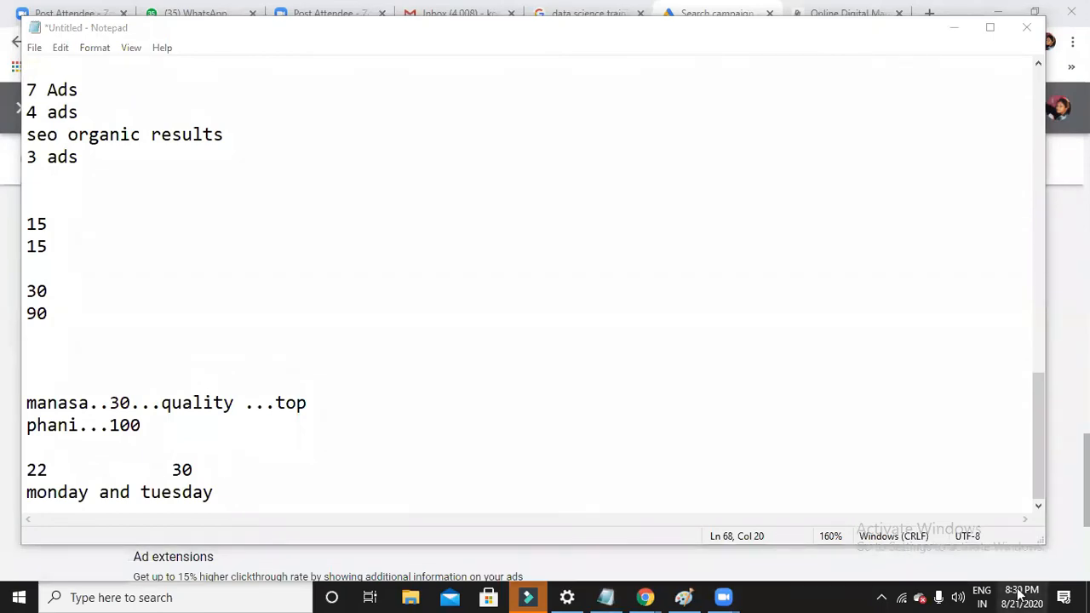
left_click(1022, 595)
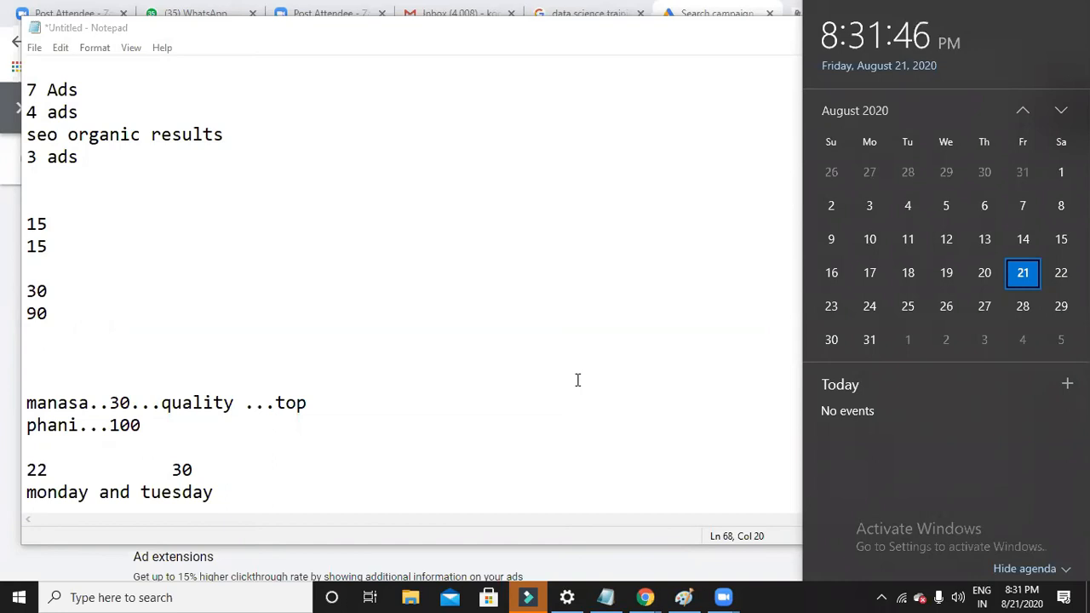
left_click(418, 465)
Step: Add three blank lines after "monday and tuesday" in the notes and return to the campaign's ad extensions in Google Ads
left_click(409, 486)
key("Return")
key("Return")
key("Return")
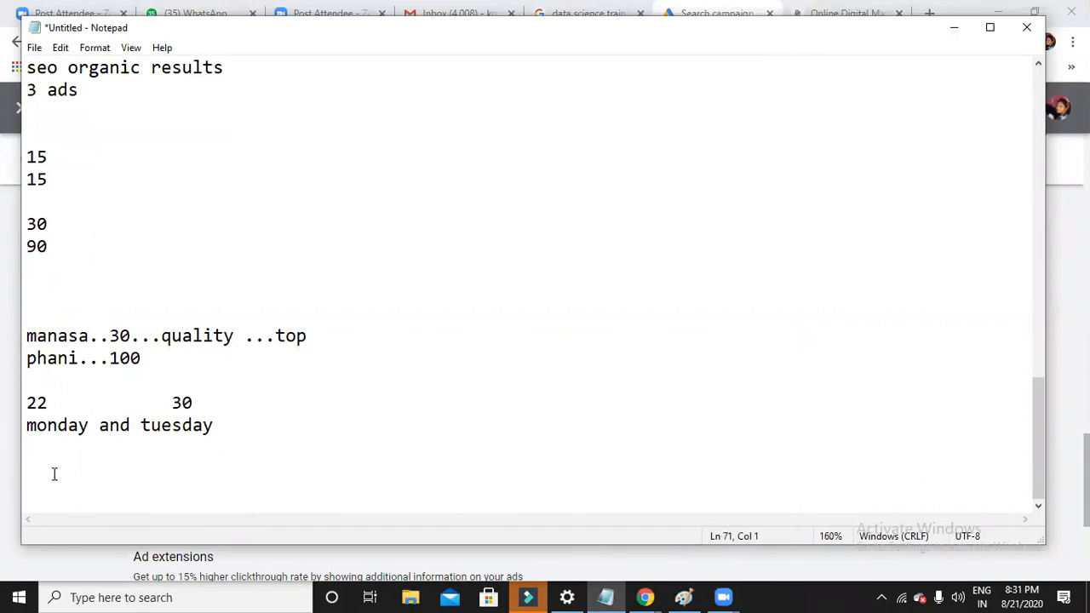
left_click(954, 28)
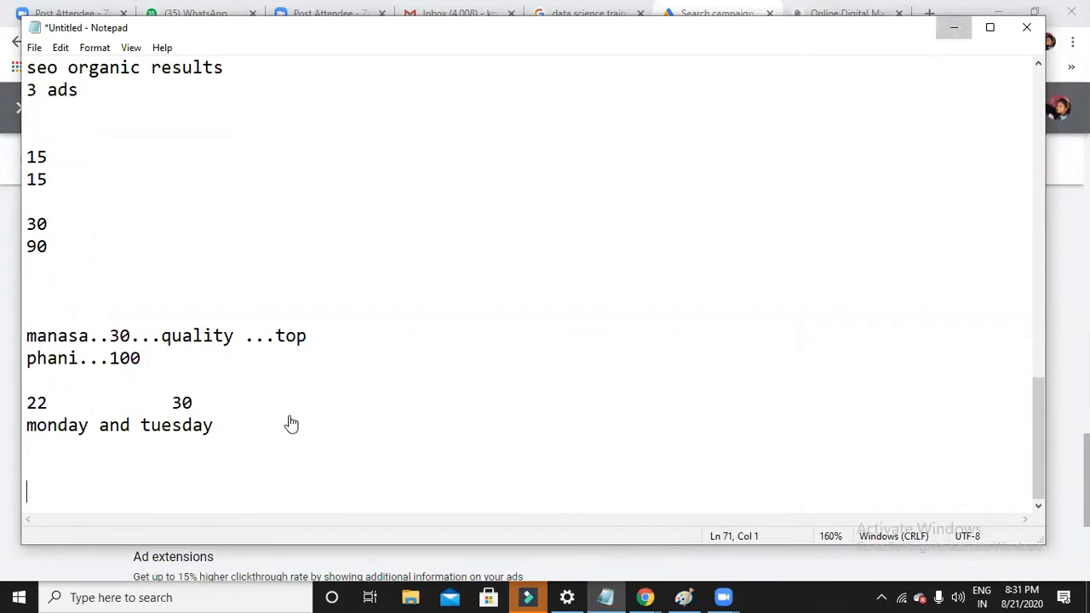
scroll(432, 343, "down", 1)
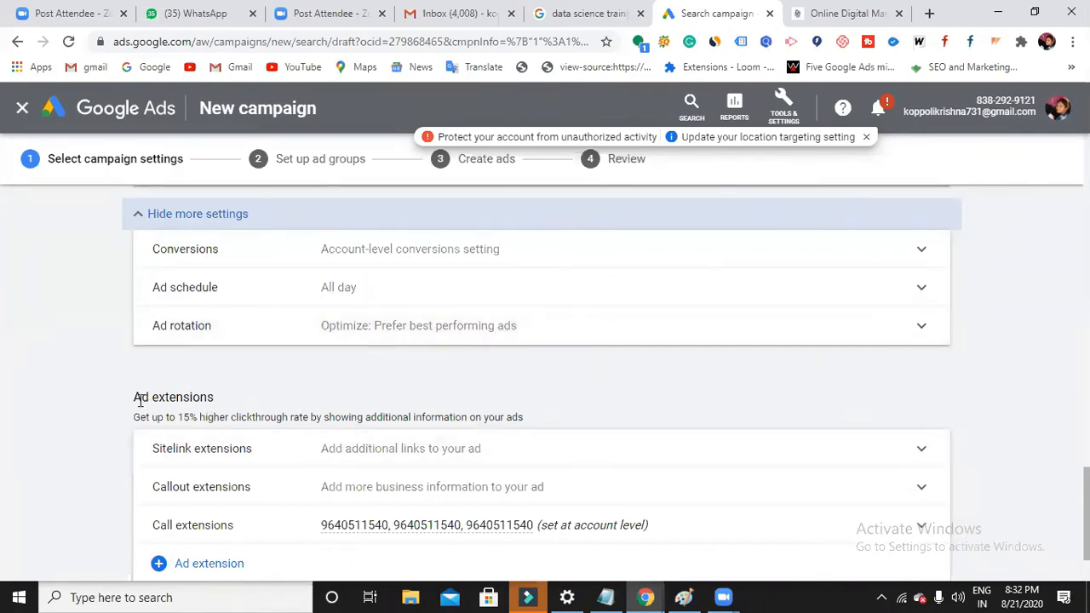
Step: Expand the campaign's sitelink extensions and start creating new sitelink extensions
left_click_drag(133, 397, 210, 397)
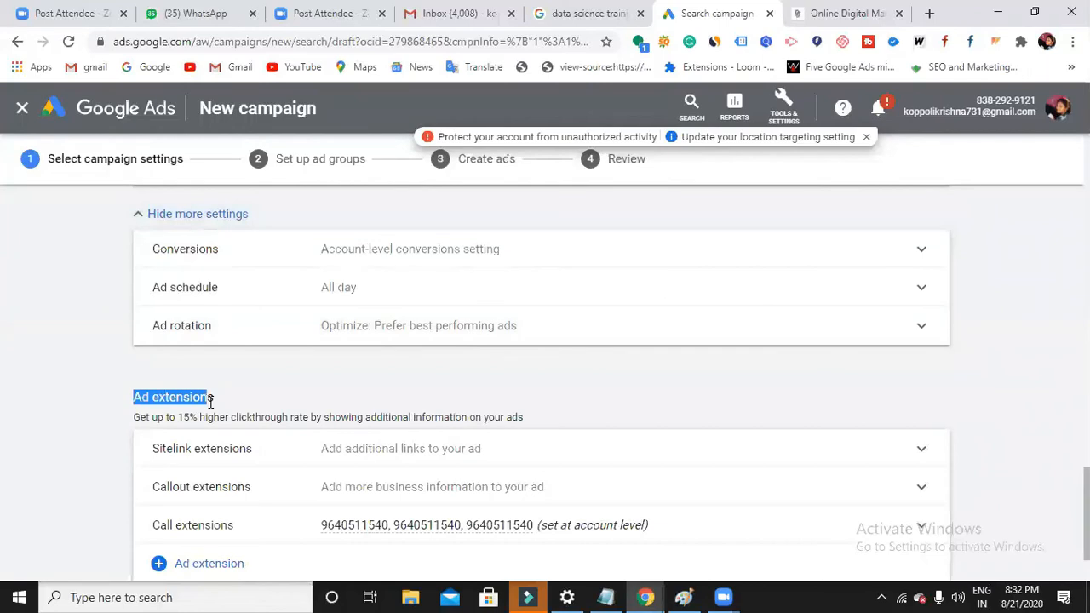
left_click(267, 423)
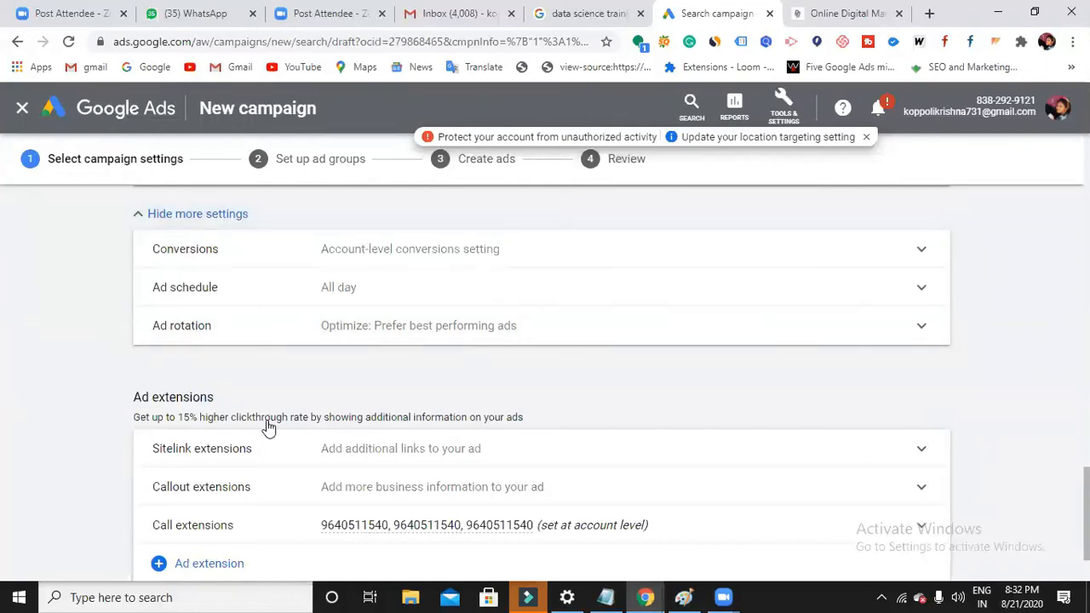
scroll(255, 417, "down", 1)
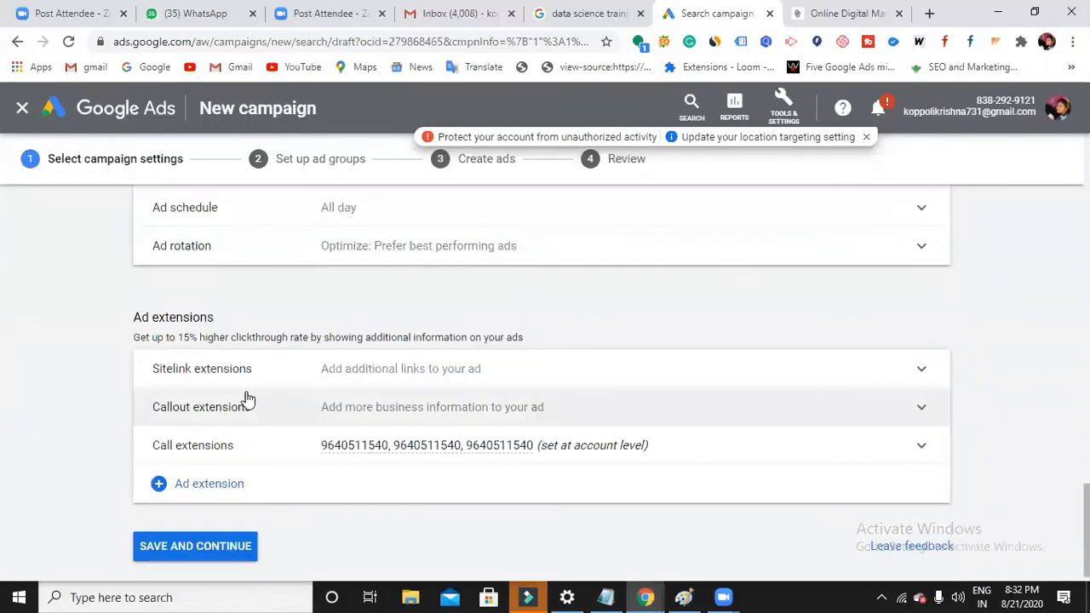
left_click(424, 378)
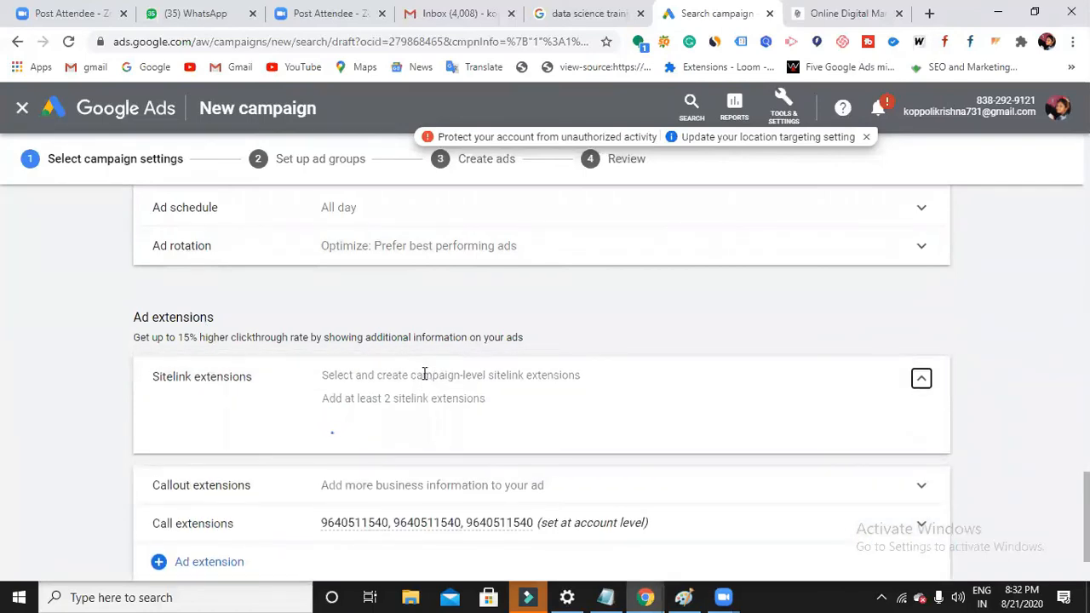
scroll(423, 379, "down", 1)
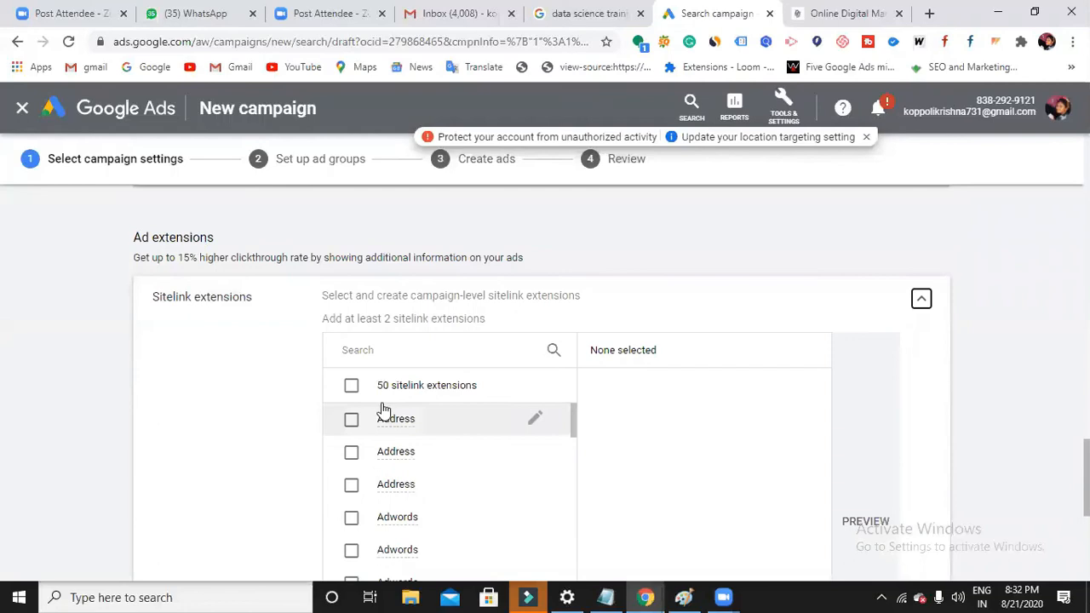
scroll(417, 407, "down", 1)
scroll(409, 416, "down", 1)
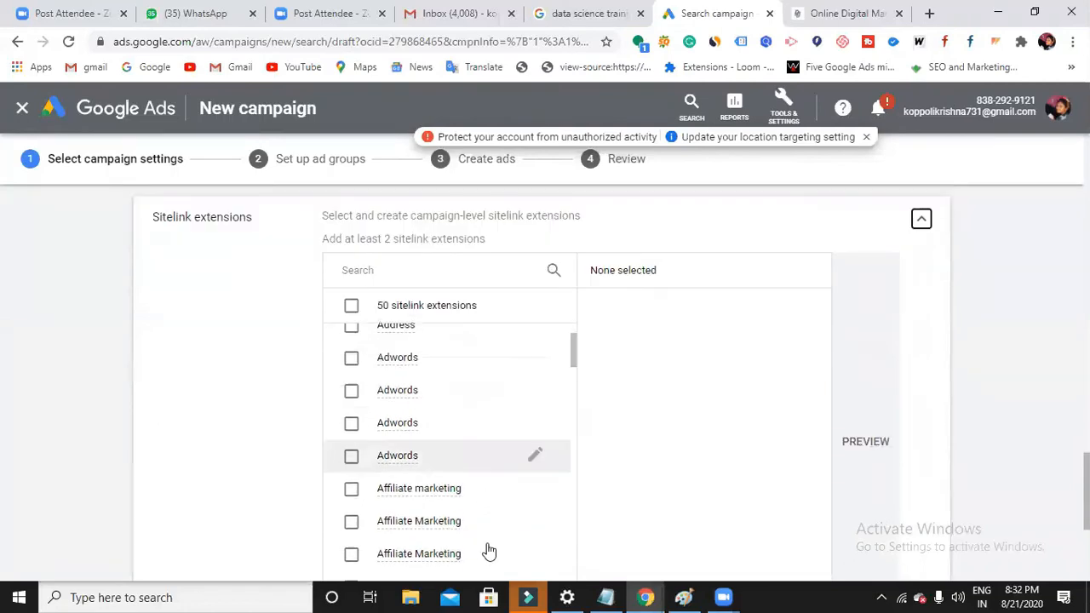
scroll(425, 412, "down", 2)
scroll(596, 436, "down", 4)
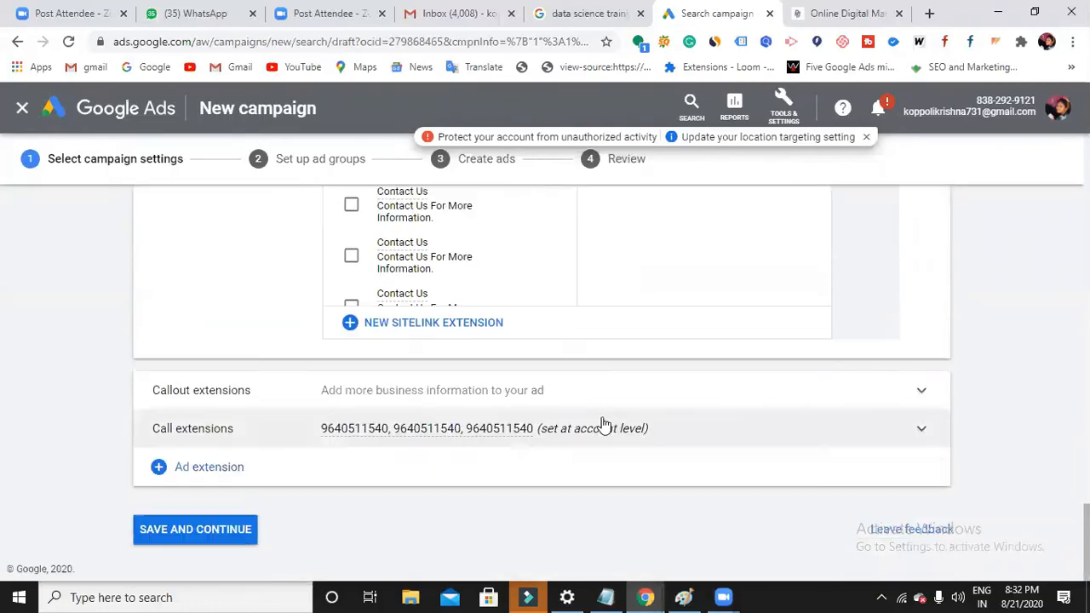
left_click(440, 321)
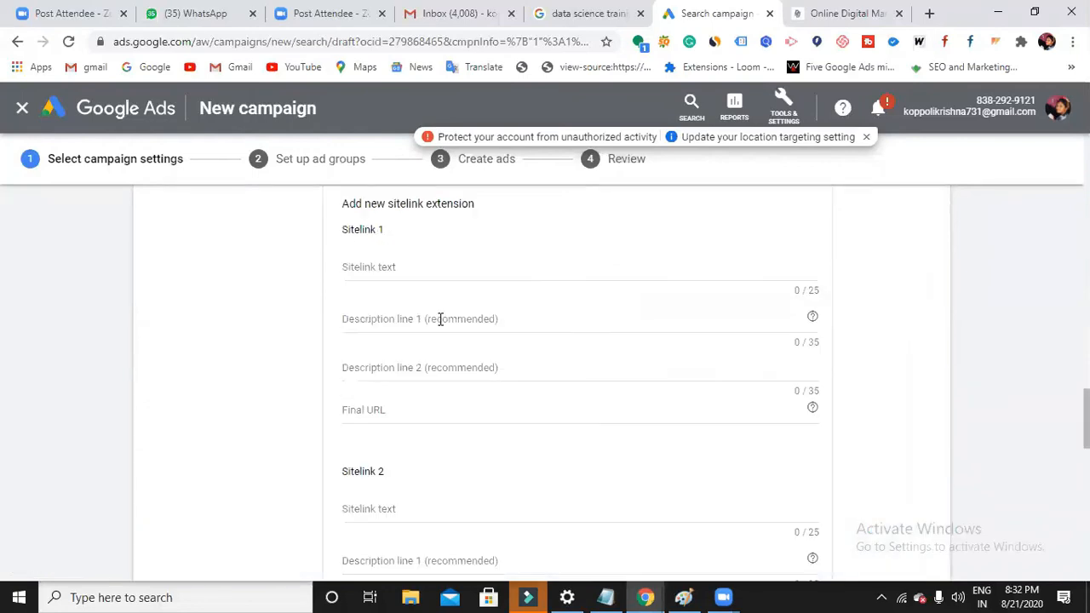
left_click(430, 269)
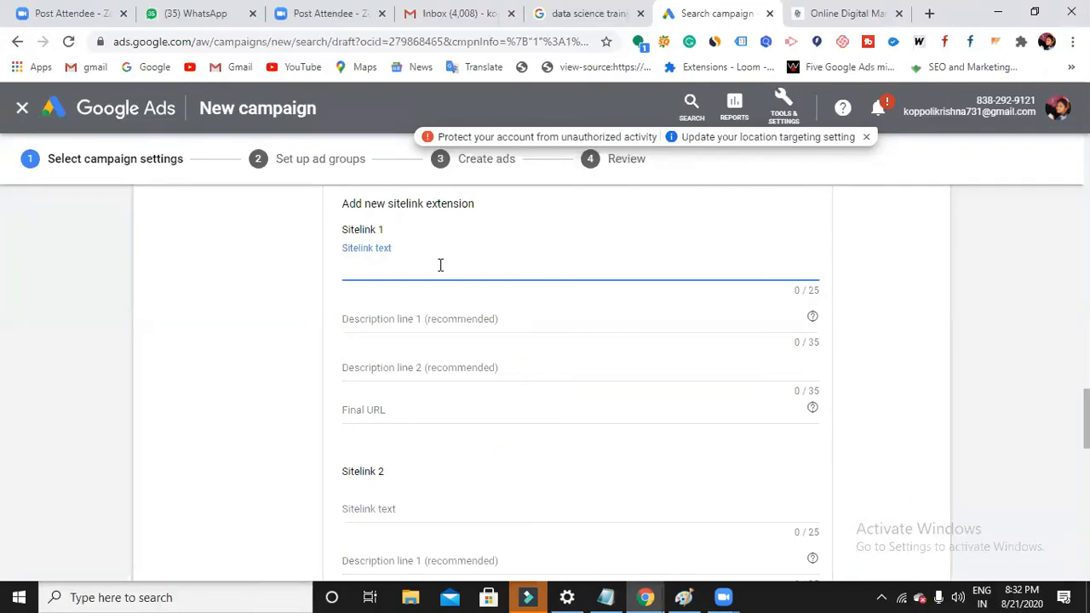
type("Google Ads  certification")
left_click(397, 411)
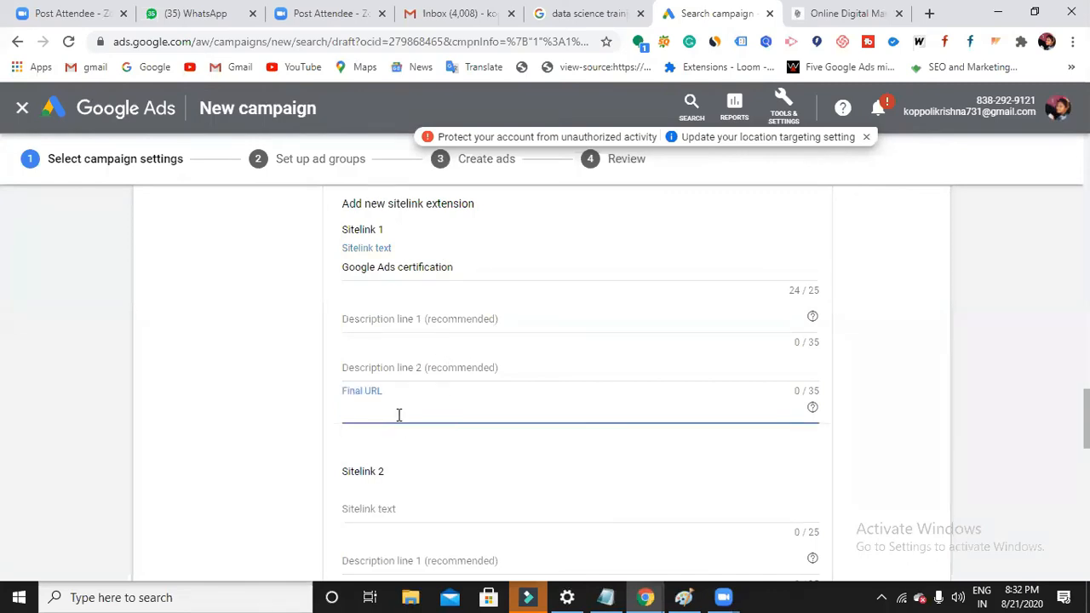
type("https://digicourse.in/")
scroll(401, 419, "down", 1)
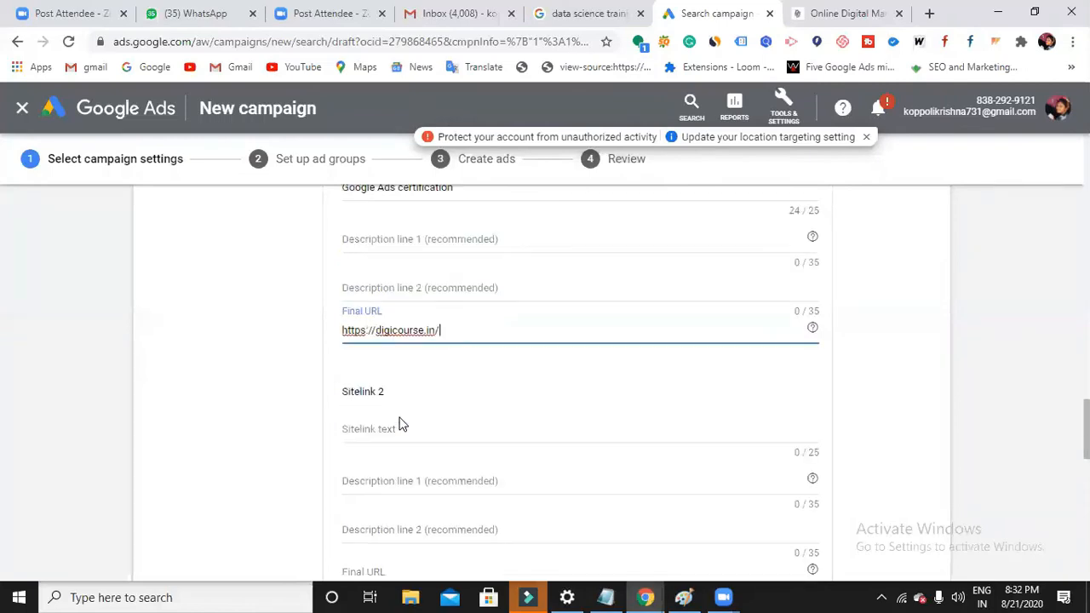
left_click(394, 432)
type("G")
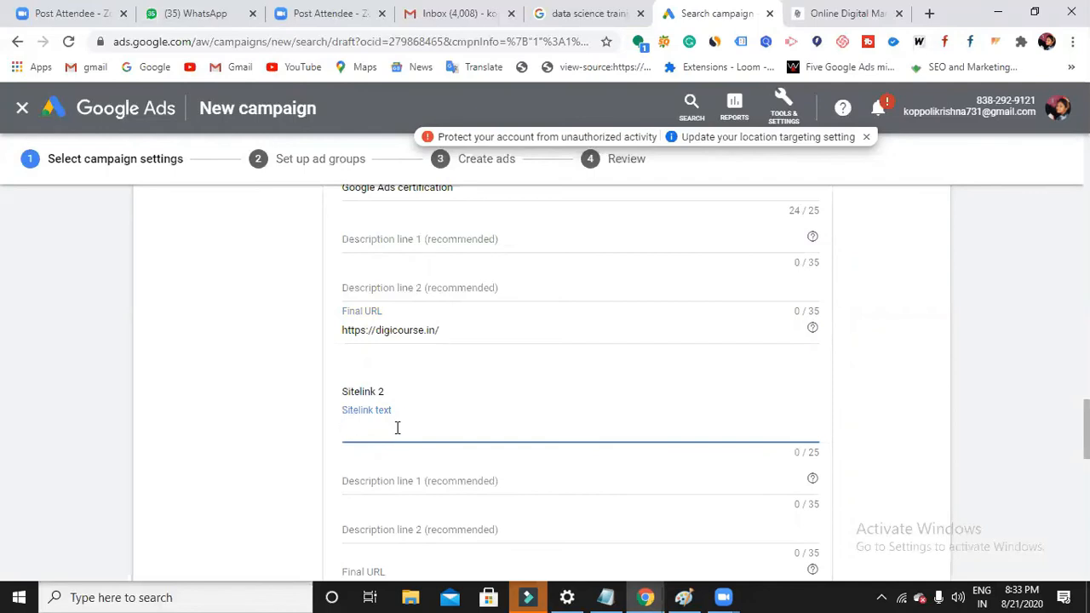
type("ub spot Certification")
scroll(306, 416, "down", 2)
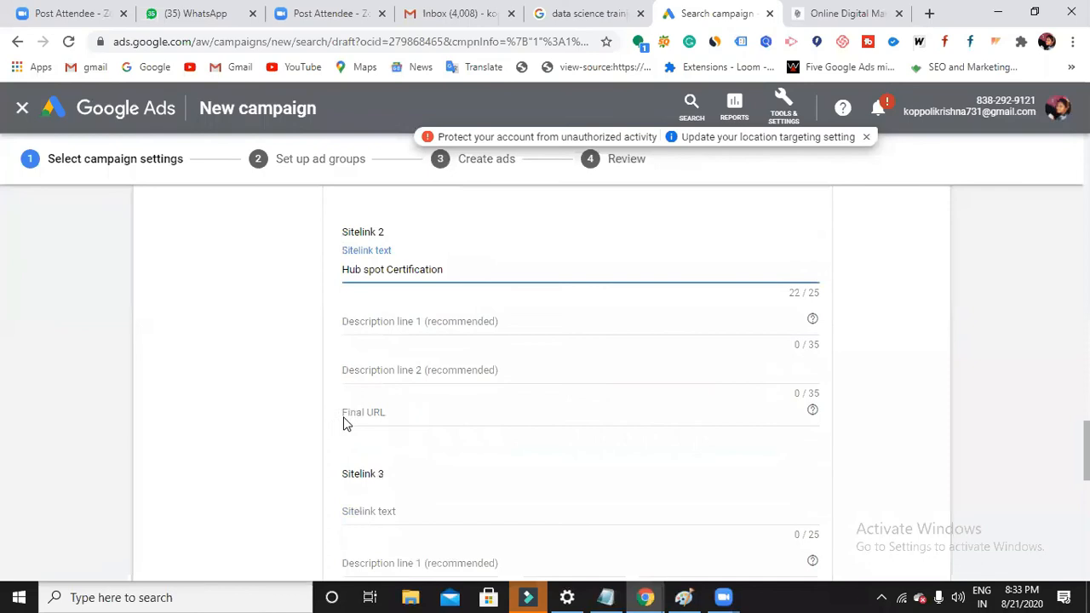
left_click(367, 416)
type("https://digicourse.in/")
scroll(384, 372, "down", 2)
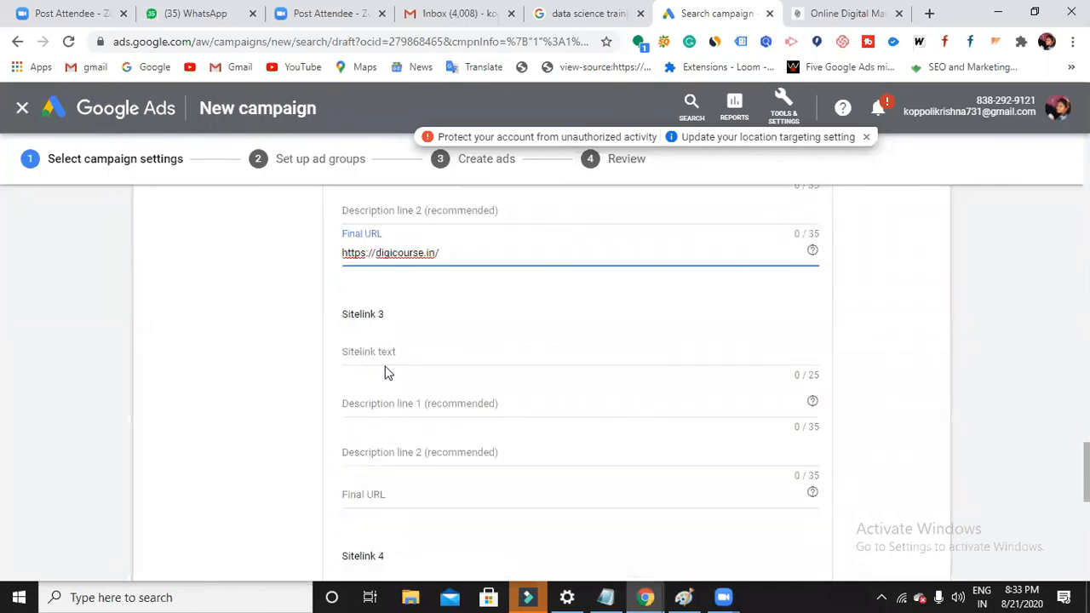
left_click(389, 358)
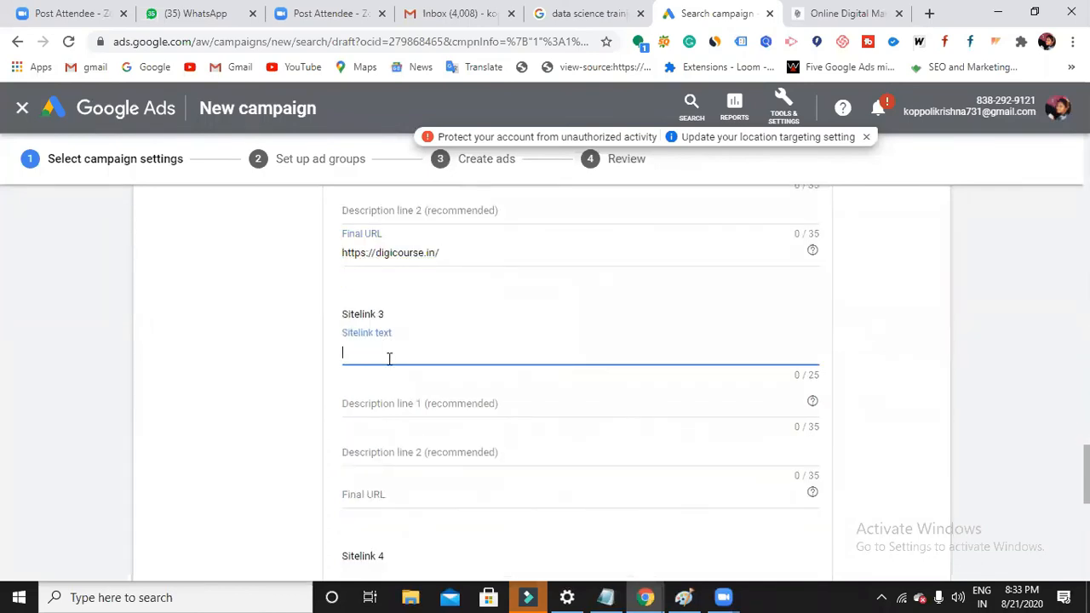
type("Google Analytics certification")
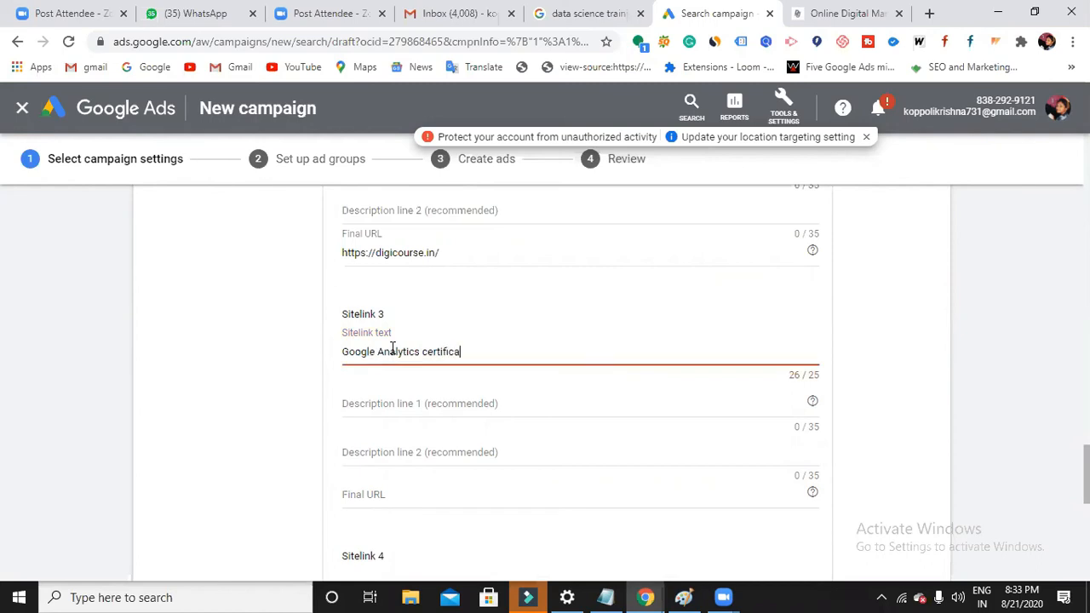
key("BackSpace")
key("BackSpace")
key("BackSpace")
key("BackSpace")
key("BackSpace")
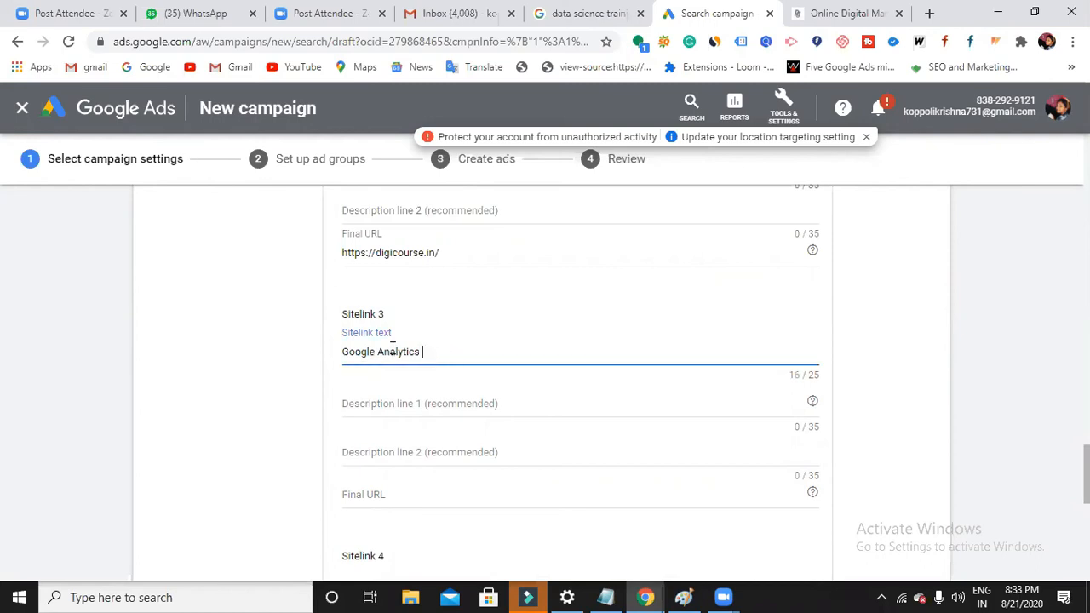
type("ourse")
scroll(528, 400, "down", 1)
left_click(503, 412)
type("https://digipasca.in/")
scroll(506, 414, "down", 3)
left_click(485, 274)
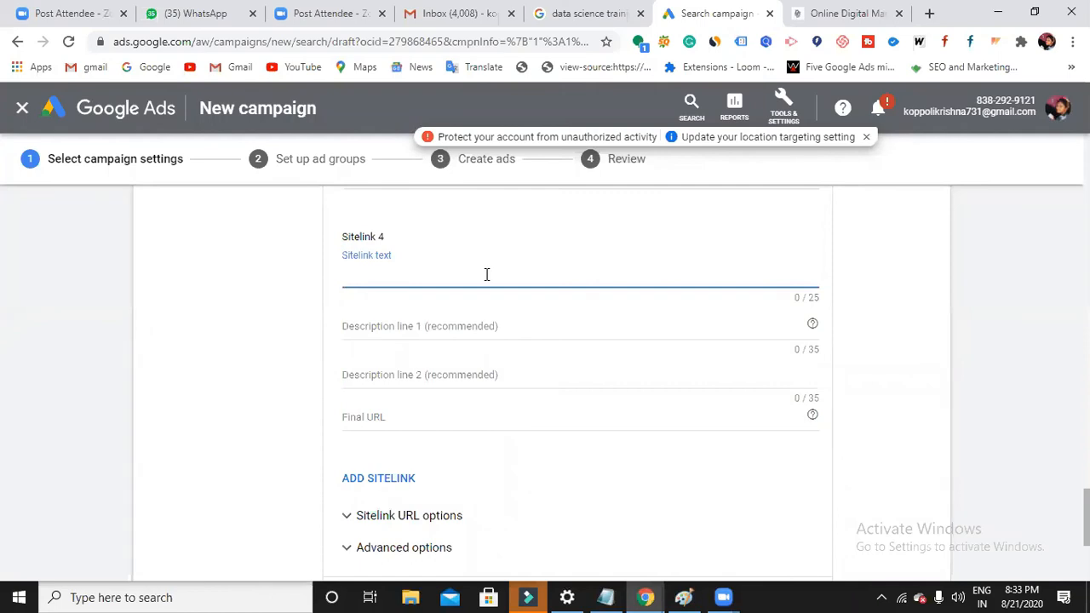
type("Blueproint certification")
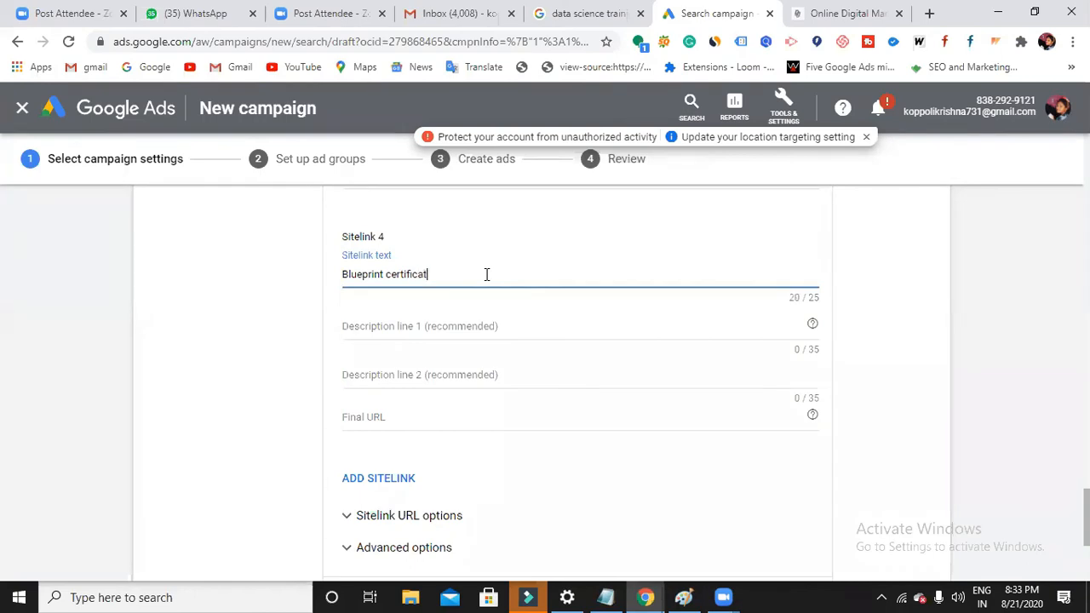
left_click(481, 430)
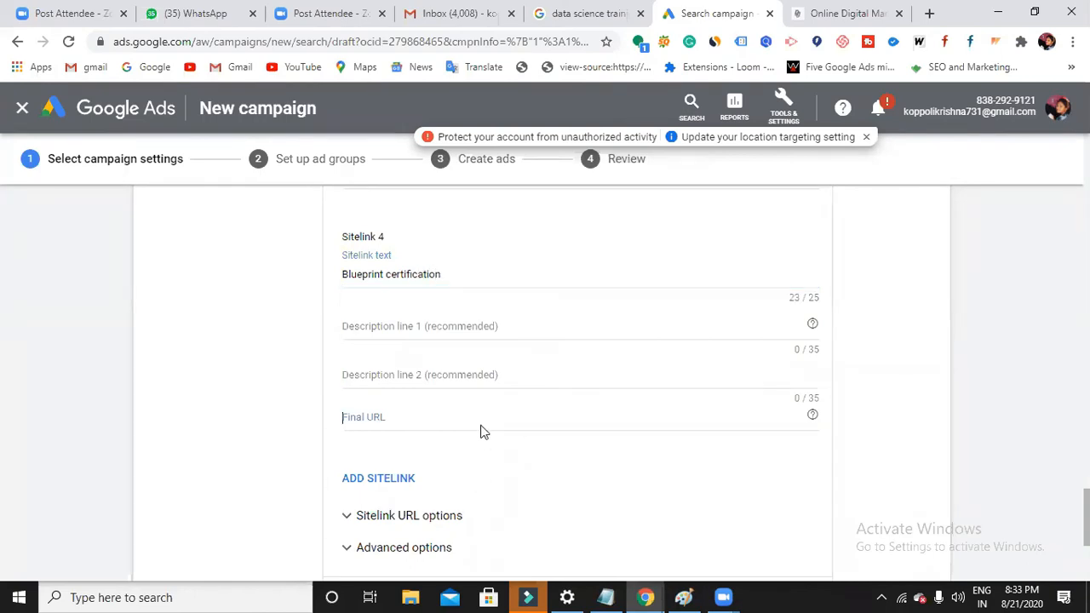
type("https://digicourse.in/")
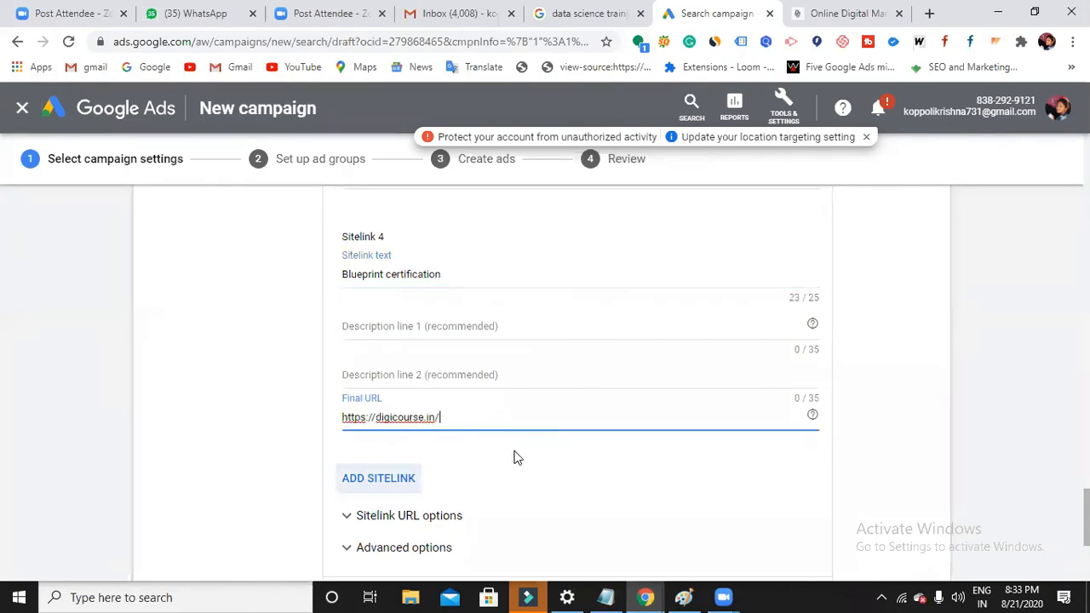
scroll(520, 450, "up", 4)
scroll(524, 450, "up", 1)
scroll(526, 450, "down", 1)
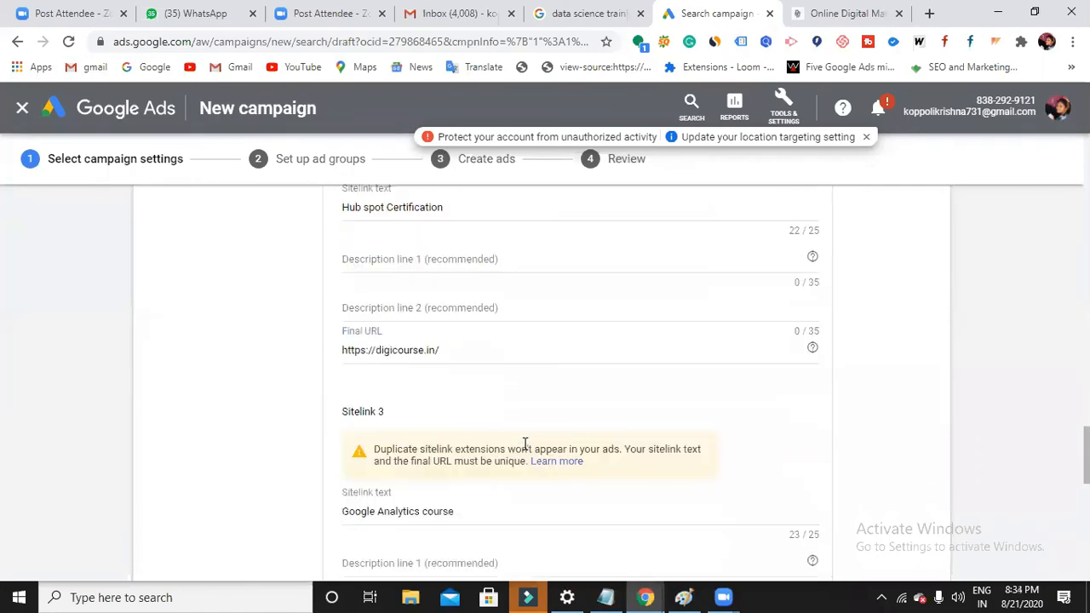
left_click(456, 348)
key("BackSpace")
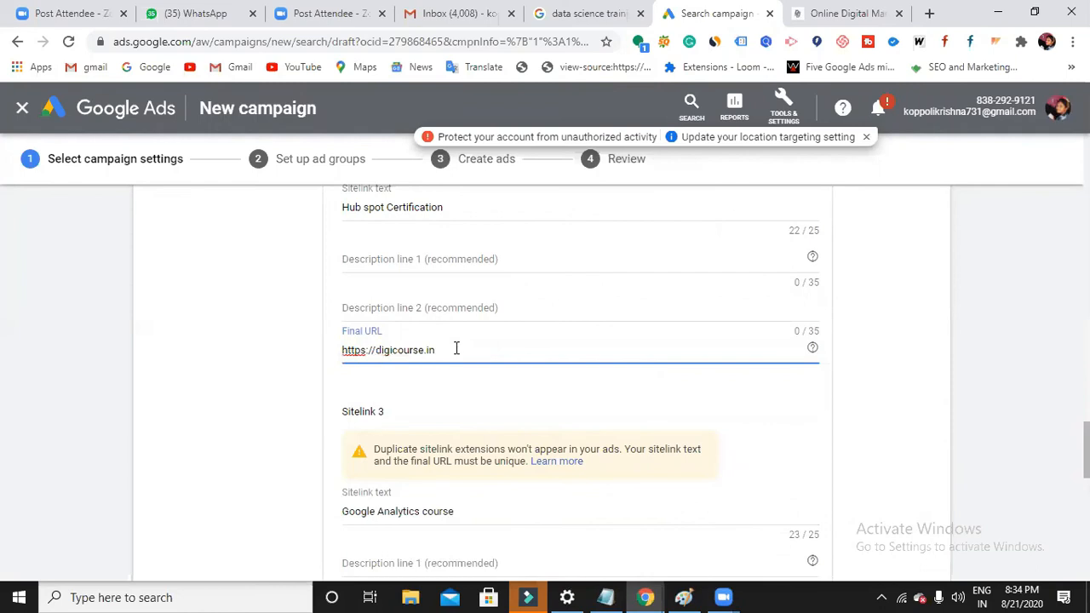
key("BackSpace")
key("BackSpace")
key("BackSpace")
key("BackSpace")
key("BackSpace")
key("BackSpace")
key("BackSpace")
key("BackSpace")
key("BackSpace")
key("BackSpace")
key("BackSpace")
key("BackSpace")
scroll(456, 348, "up", 2)
left_click(471, 287)
type("//digicourse.in/")
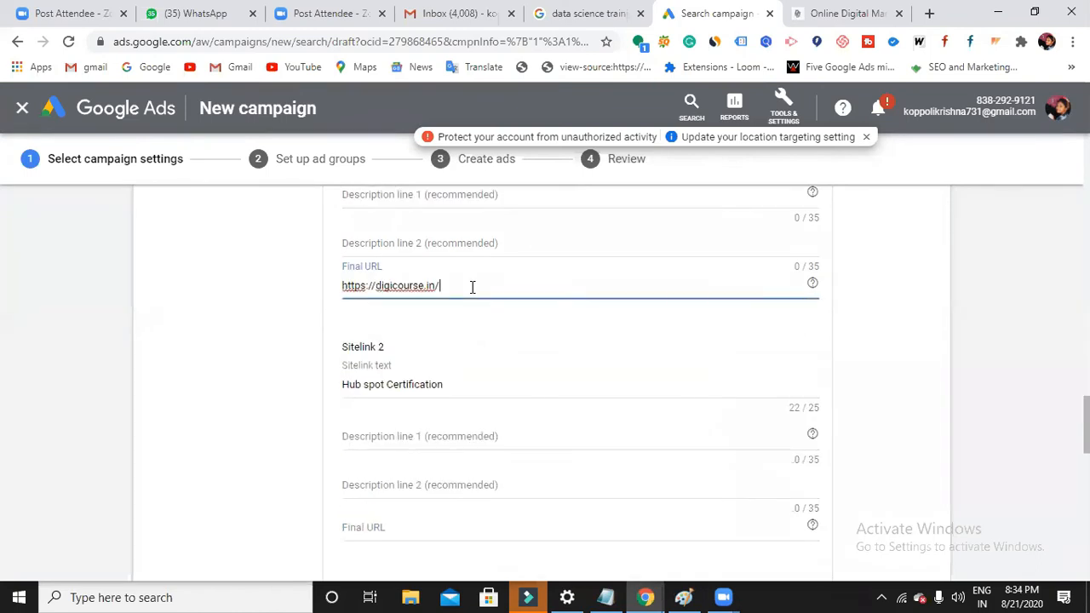
Step: On the digicourse.in site, open the EXAM, Google Ads and SMO & SMM pages in new tabs and Blogs in the current one
left_click(844, 15)
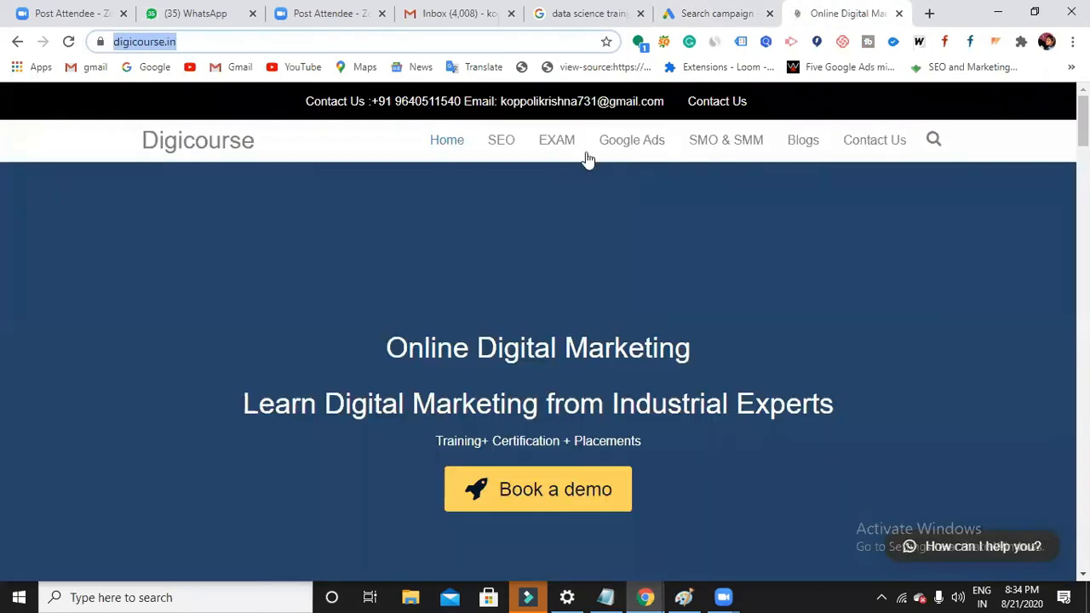
right_click(557, 138)
left_click(587, 150)
right_click(635, 138)
left_click(660, 146)
right_click(725, 147)
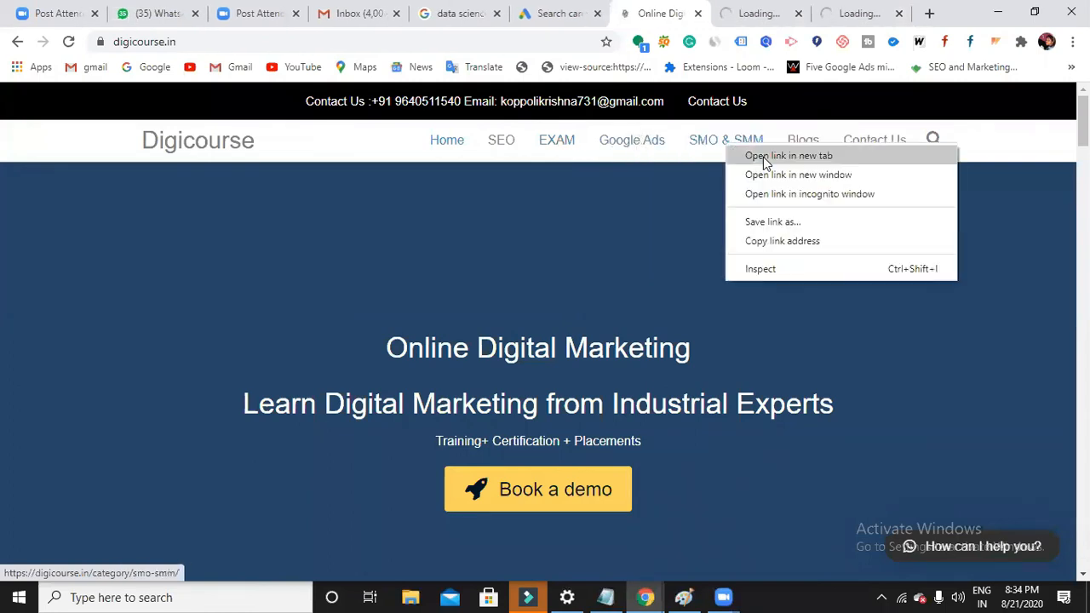
left_click(764, 157)
left_click(799, 146)
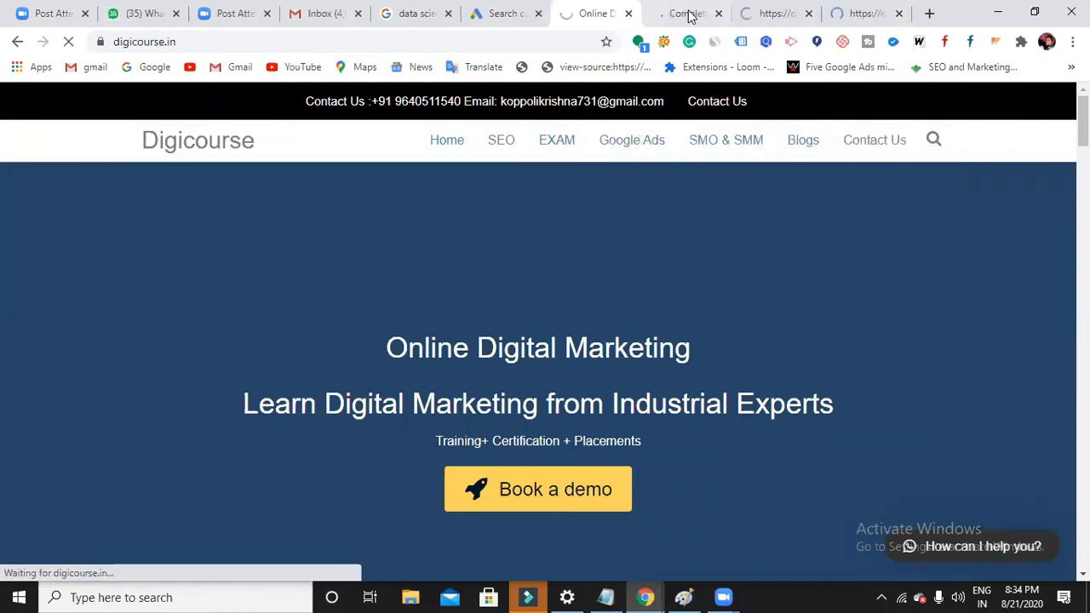
left_click(689, 15)
left_click_drag(249, 41, 89, 29)
key("ctrl+c")
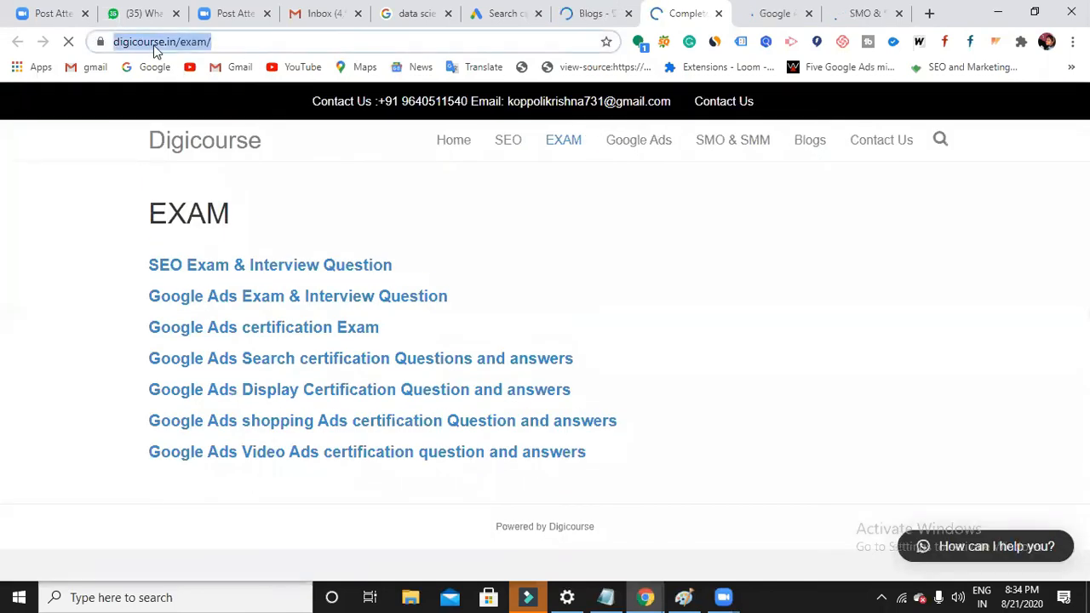
left_click(505, 14)
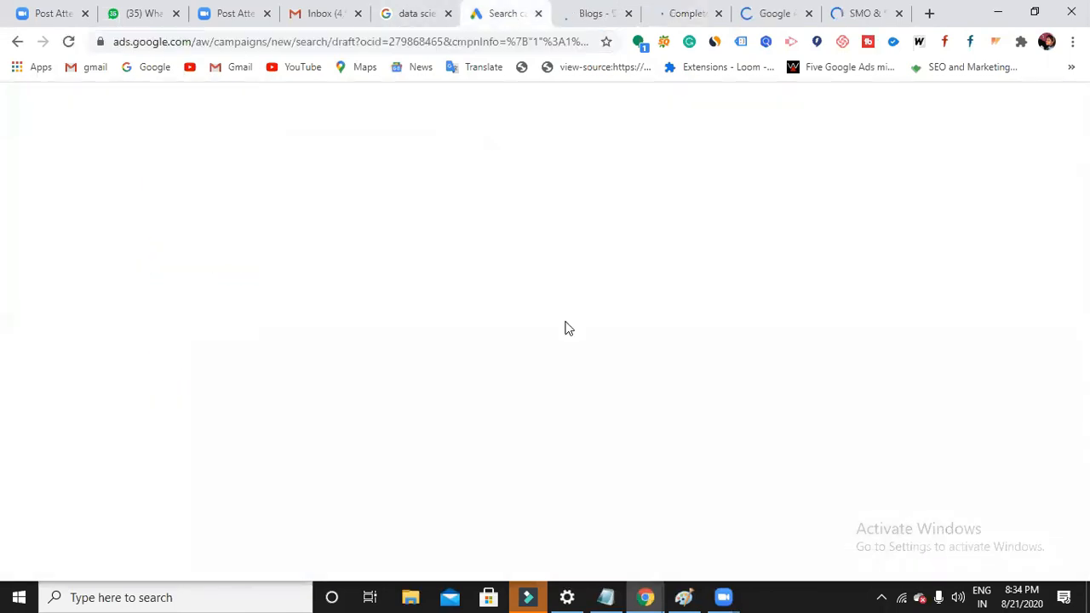
scroll(446, 426, "down", 1)
left_click(420, 444)
key("ctrl+v")
scroll(421, 447, "down", 2)
left_click(421, 449)
scroll(442, 446, "down", 2)
left_click(448, 432)
key("BackSpace")
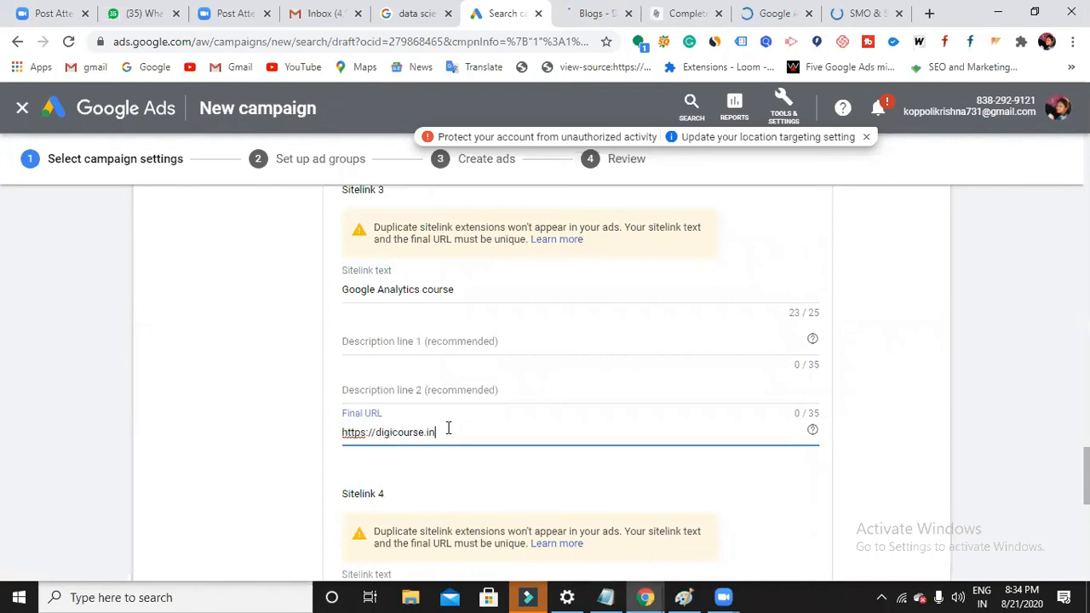
key("ctrl+a")
key("BackSpace")
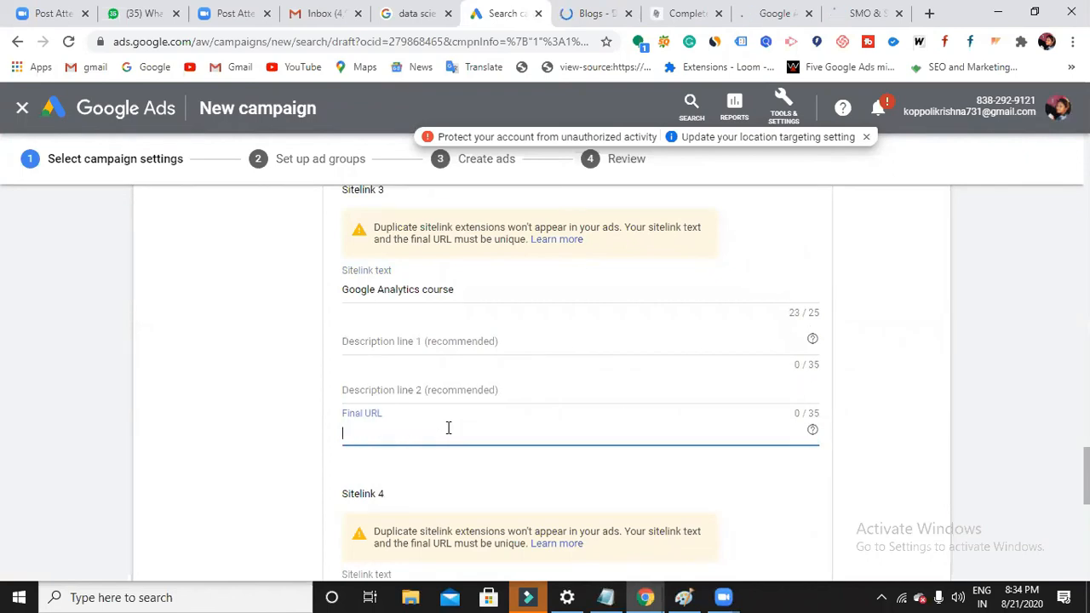
left_click(694, 18)
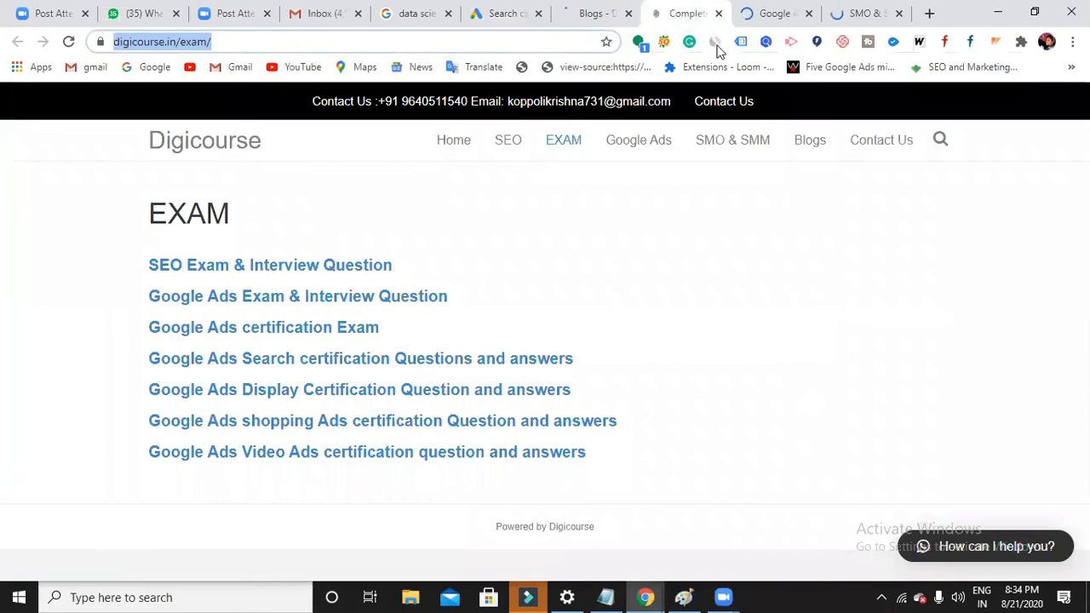
left_click(771, 21)
left_click(286, 41)
key("ctrl+c")
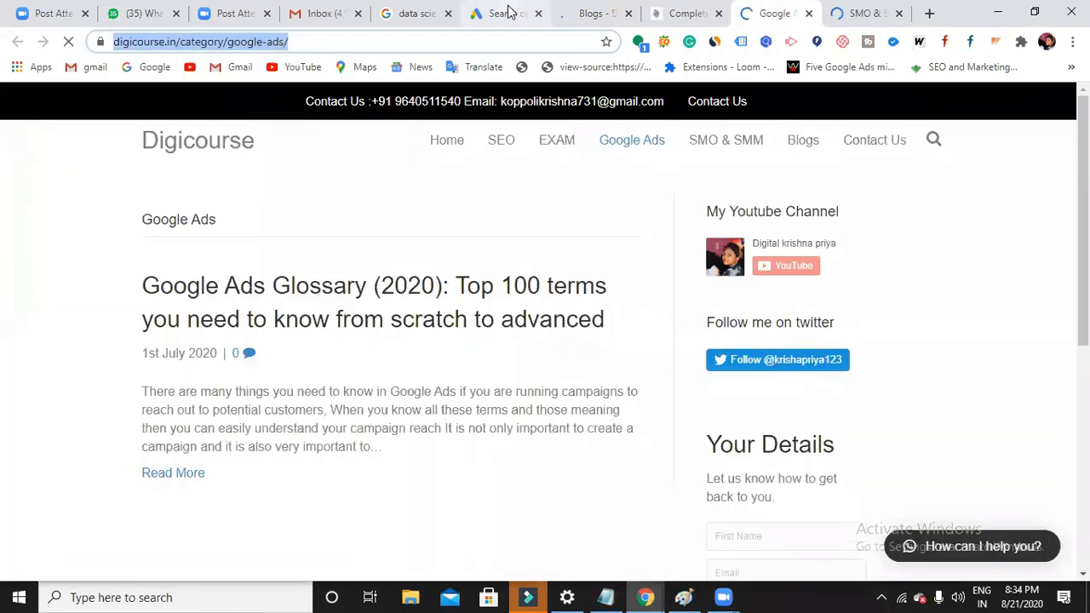
left_click(506, 13)
key("ctrl+v")
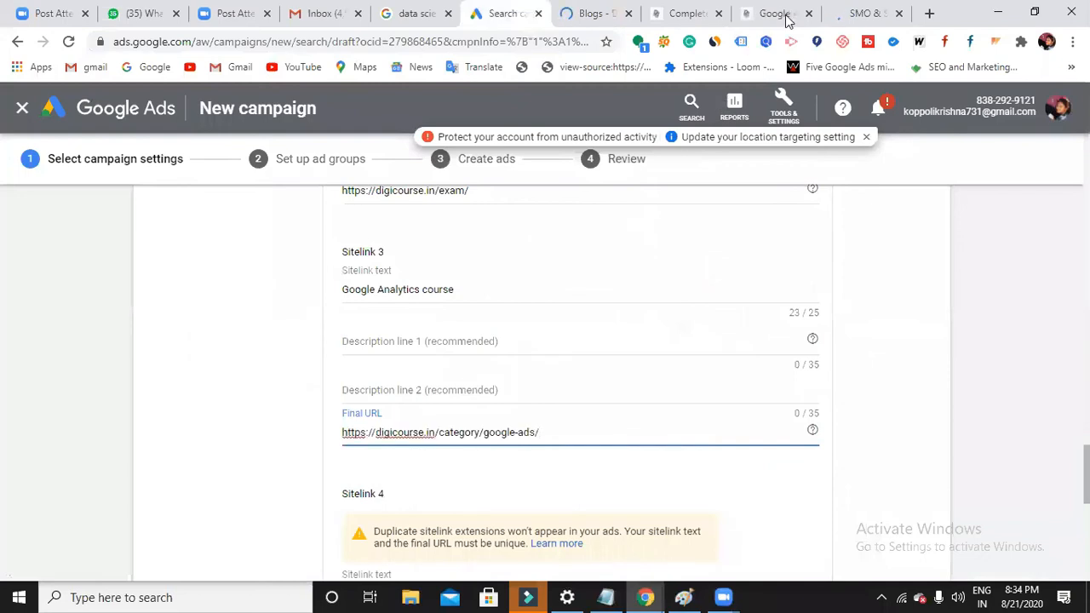
left_click(839, 19)
left_click(250, 42)
key("ctrl+c")
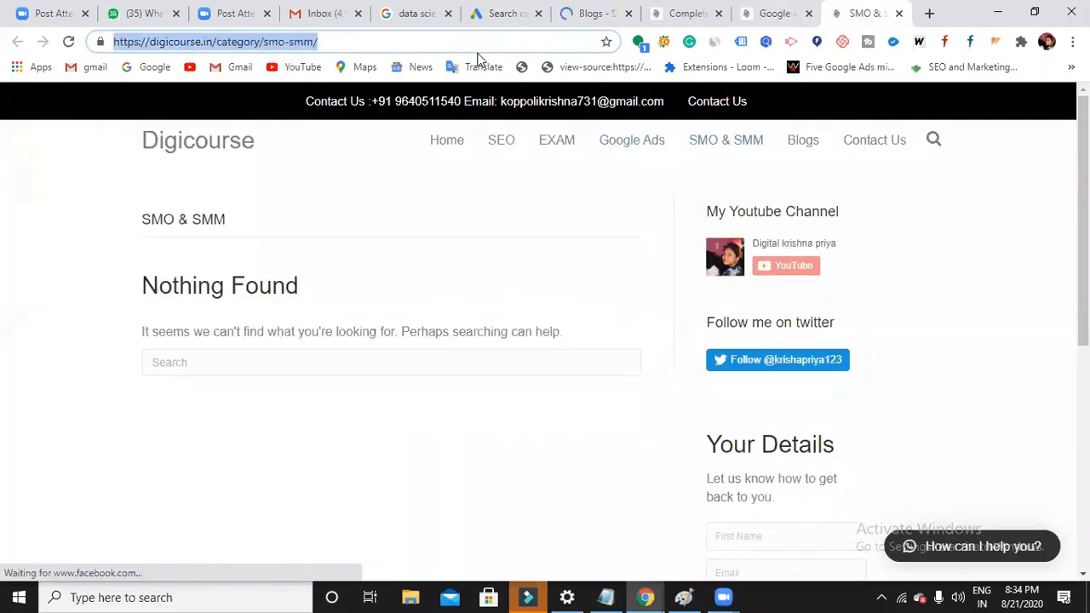
left_click(515, 17)
scroll(399, 445, "down", 3)
left_click(454, 421)
key("BackSpace")
key("BackSpace")
key("BackSpace")
key("BackSpace")
key("BackSpace")
key("BackSpace")
key("BackSpace")
key("BackSpace")
key("BackSpace")
key("BackSpace")
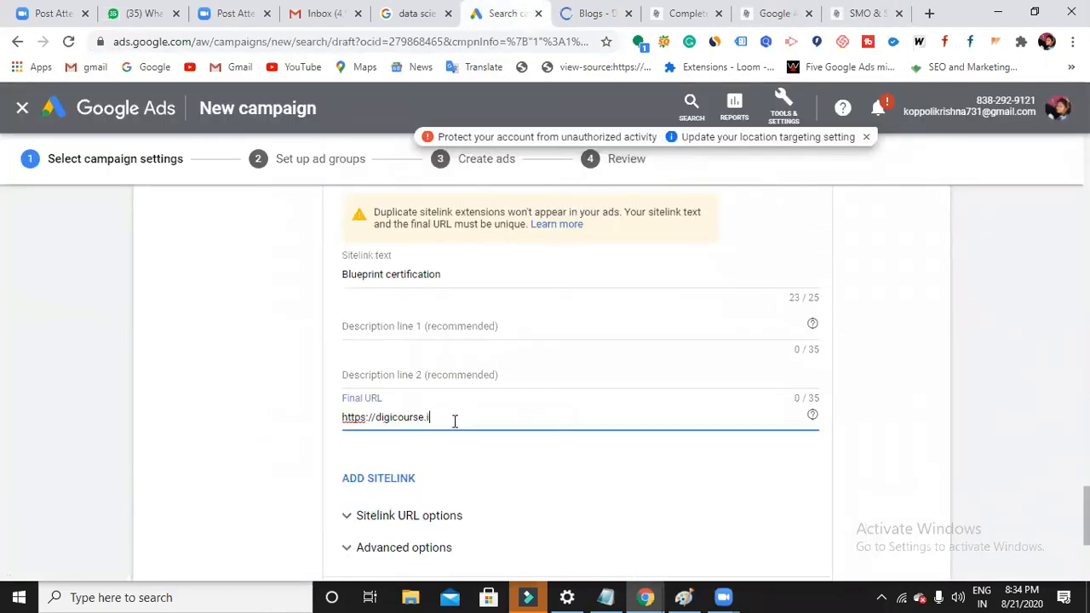
key("BackSpace")
key("BackSpace")
key("BackSpace")
key("BackSpace")
key("BackSpace")
key("BackSpace")
key("BackSpace")
key("BackSpace")
key("BackSpace")
key("BackSpace")
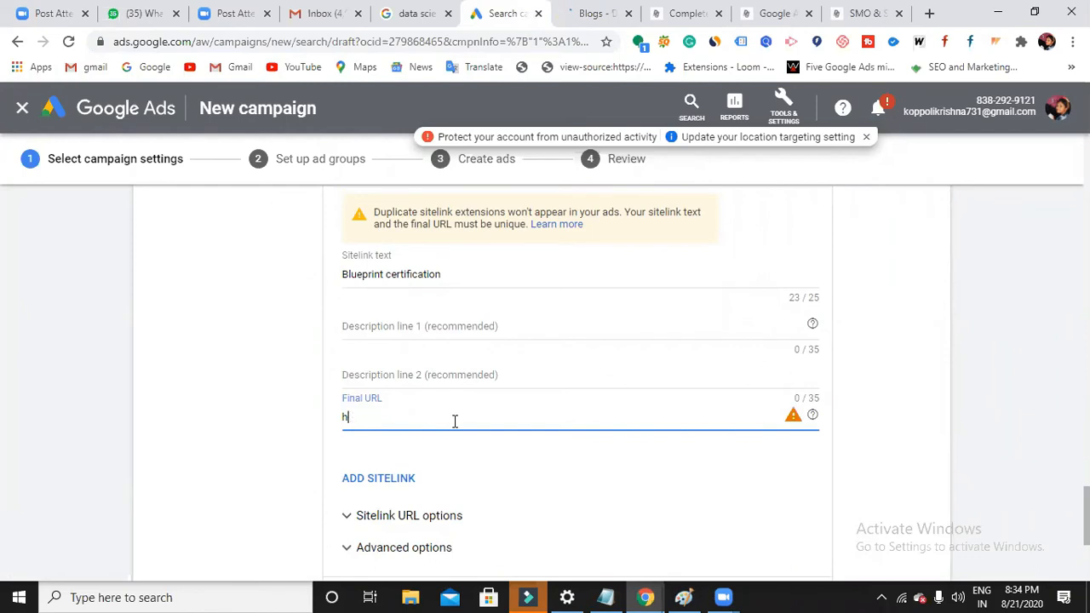
key("BackSpace")
key("ctrl+v")
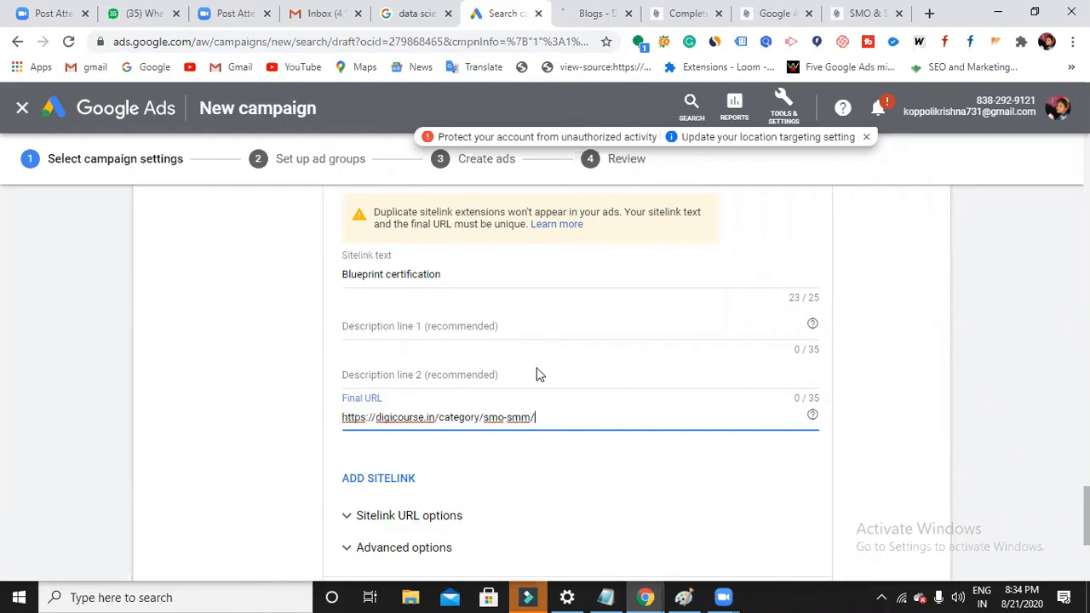
Step: Review the four new sitelinks, save them, and check the campaign's list of selected sitelink extensions
scroll(554, 418, "up", 1)
scroll(554, 426, "up", 5)
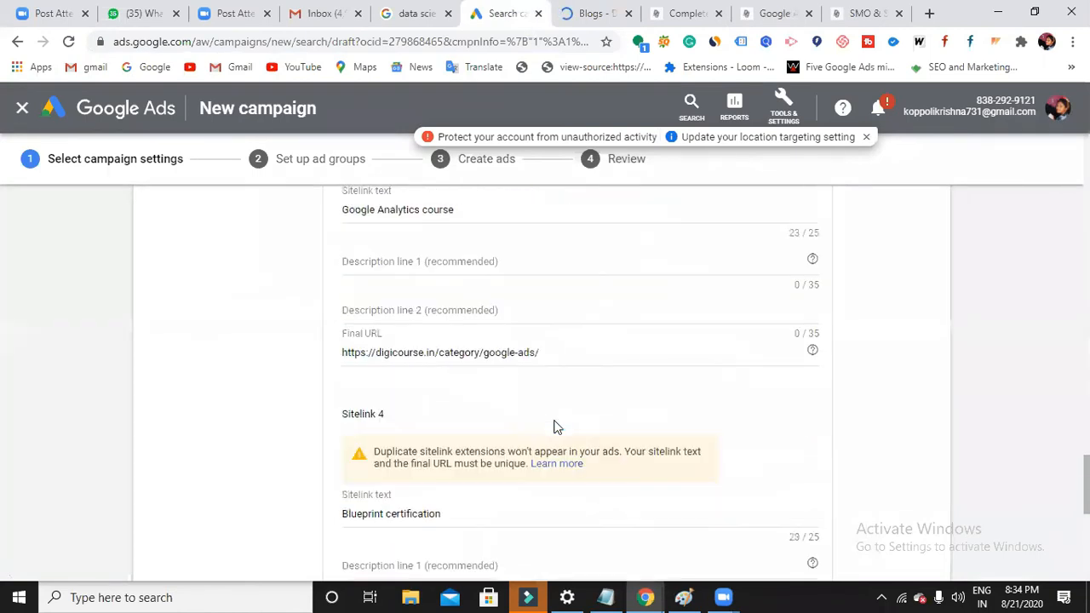
scroll(554, 424, "up", 4)
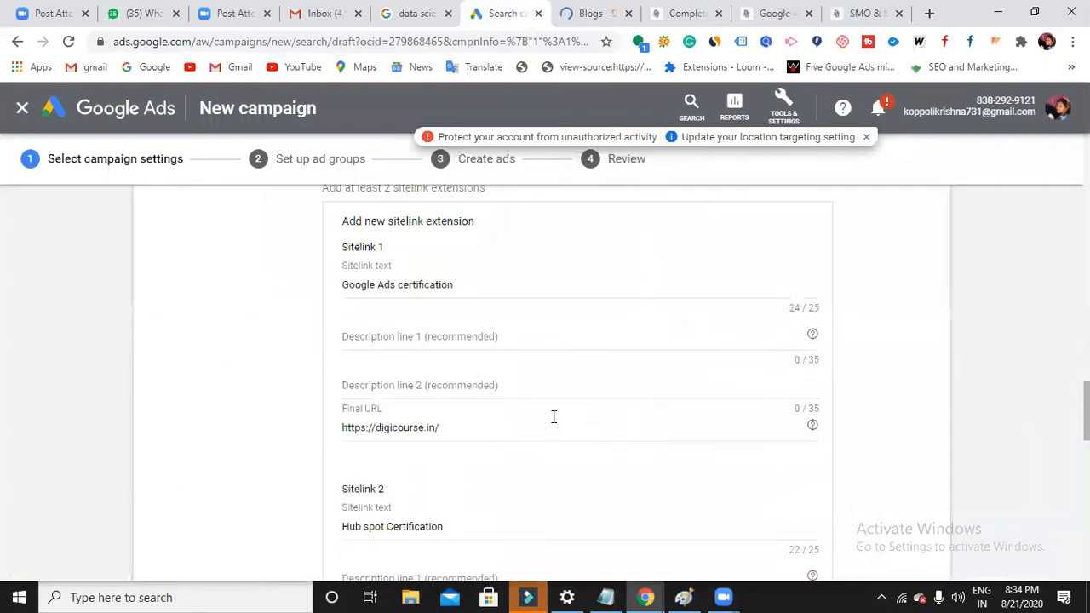
scroll(554, 421, "down", 12)
left_click(372, 358)
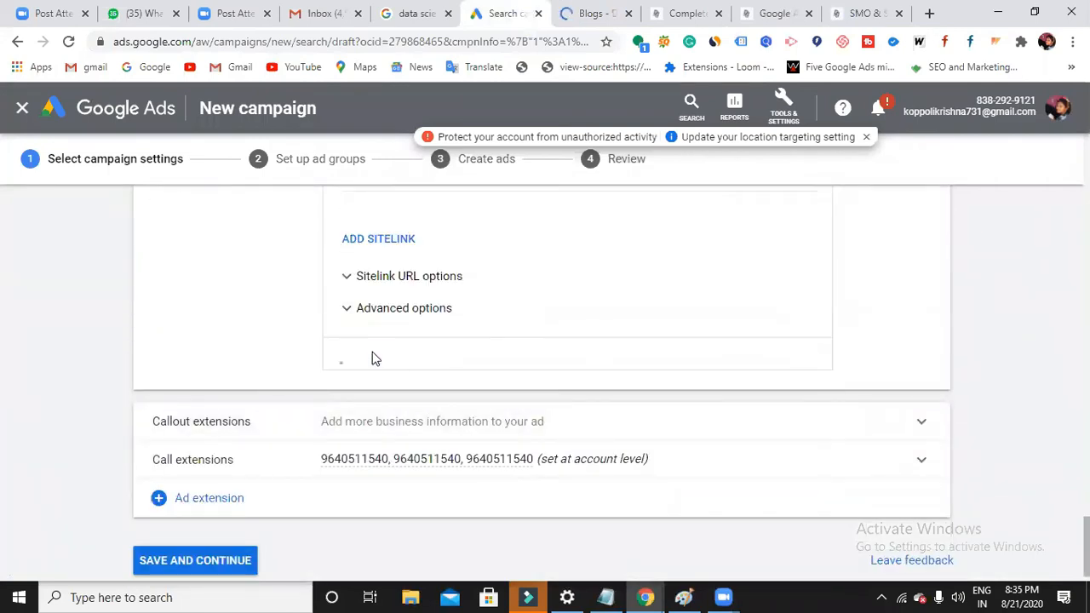
scroll(511, 410, "up", 2)
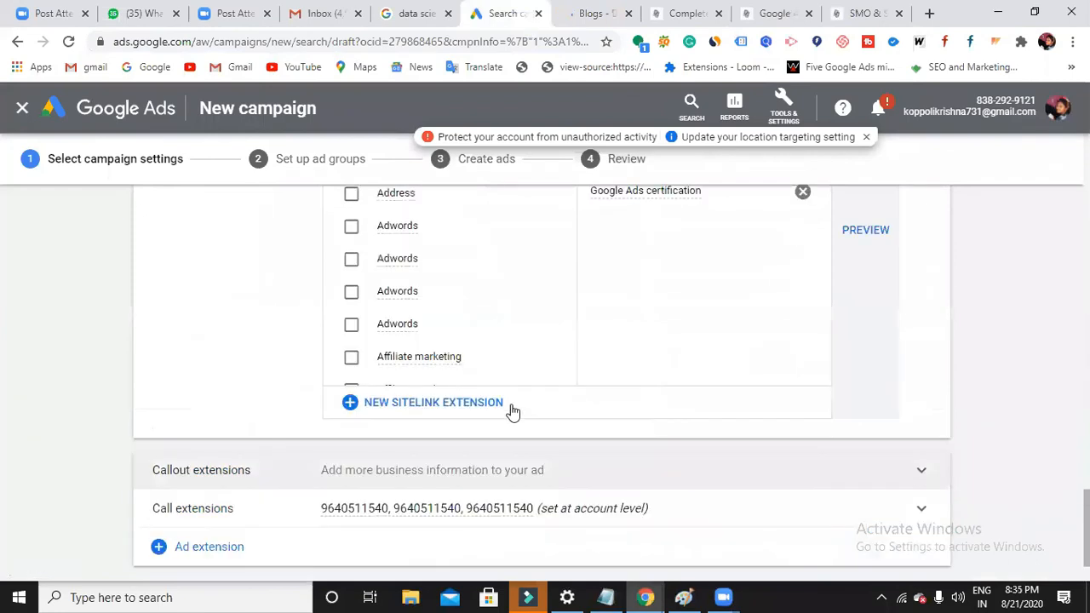
scroll(652, 361, "up", 1)
scroll(653, 361, "up", 1)
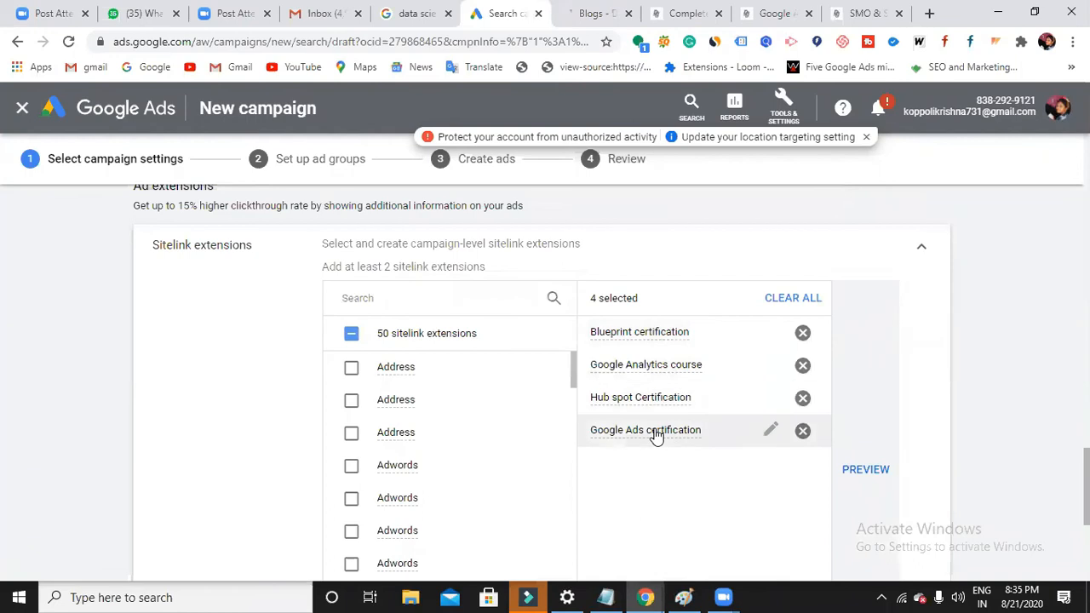
Step: Expand the campaign's callout extensions and examine the callout phrases in the imarticus.org ad on the "data science training" results page
scroll(491, 472, "down", 4)
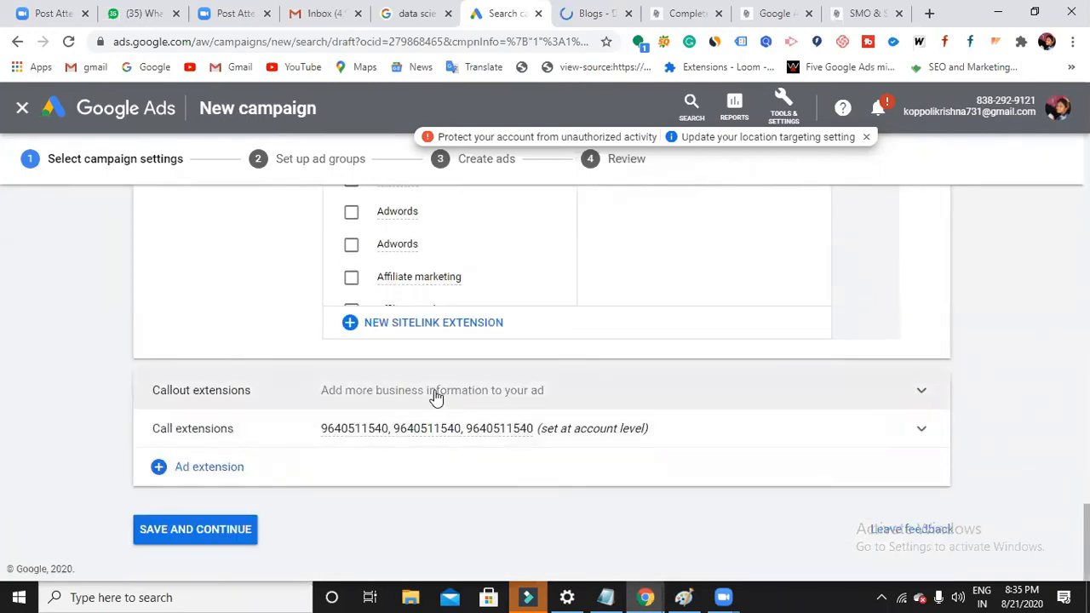
left_click(672, 395)
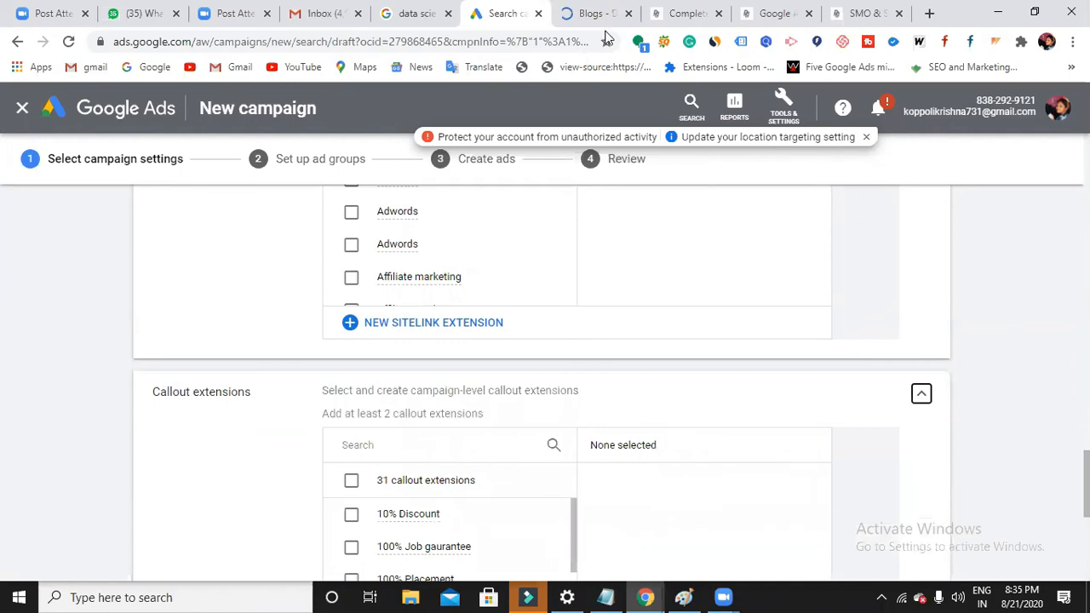
left_click(404, 16)
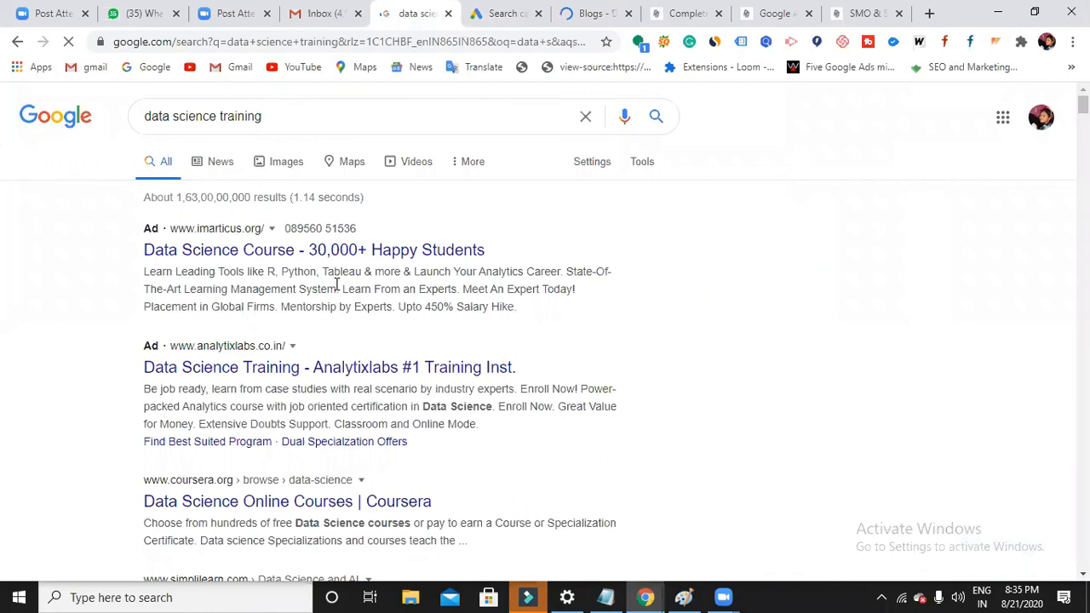
left_click_drag(372, 291, 518, 305)
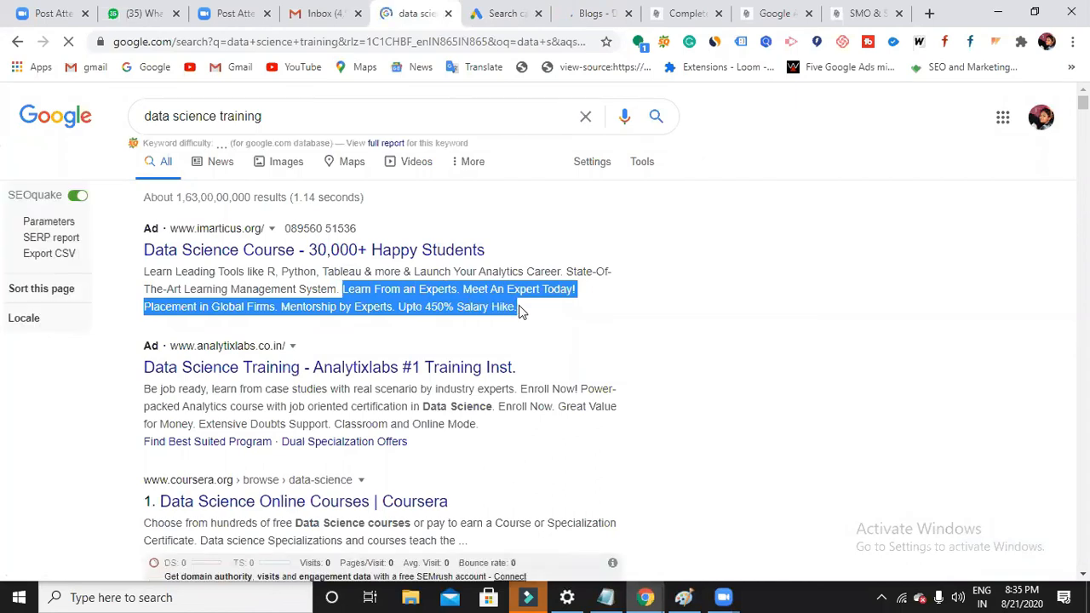
left_click(504, 304)
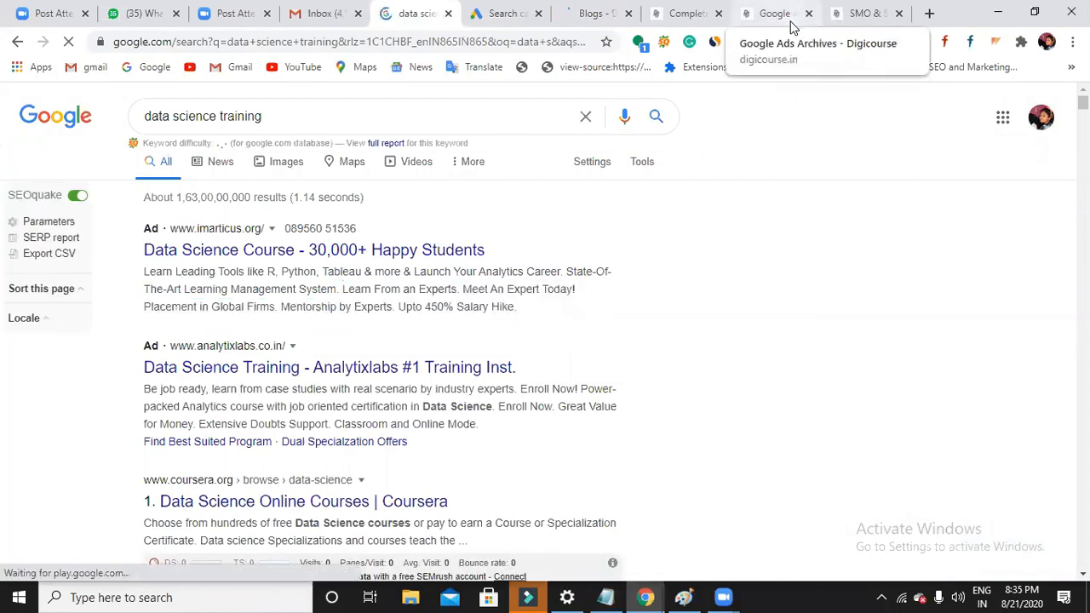
left_click(599, 17)
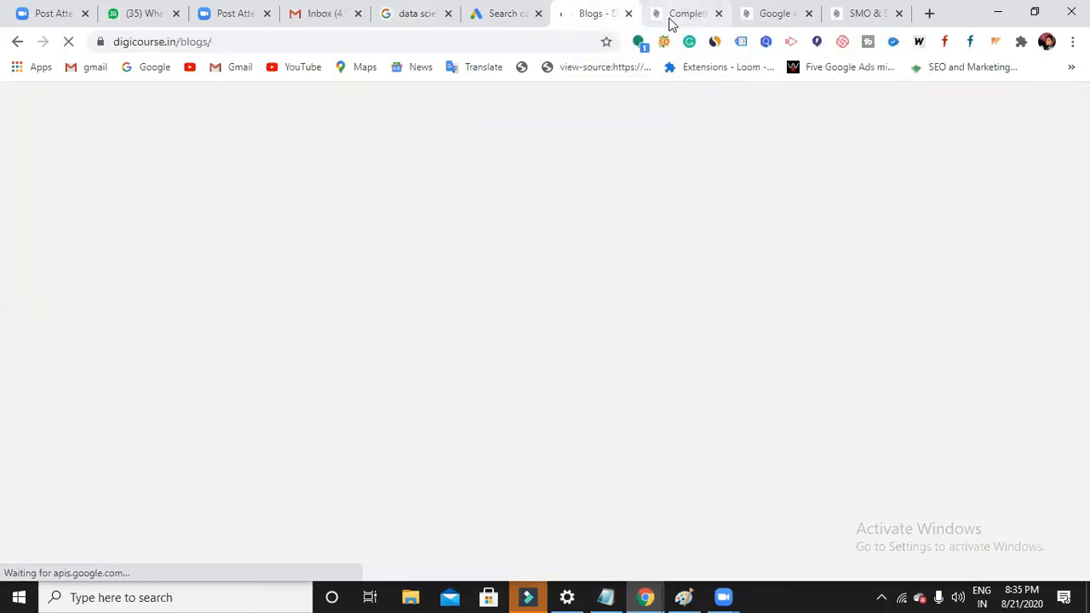
left_click(670, 20)
left_click(509, 17)
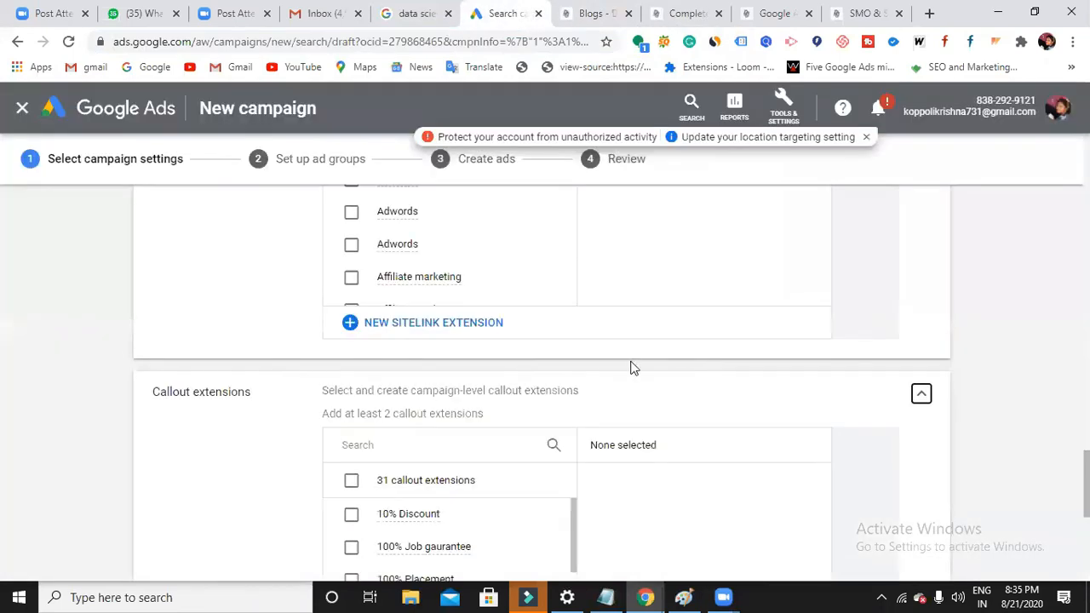
Step: Start a new callout extension with "Learn from experts" as callout text 1 and "get job ready in 45 days" as callout text 2
scroll(452, 372, "down", 5)
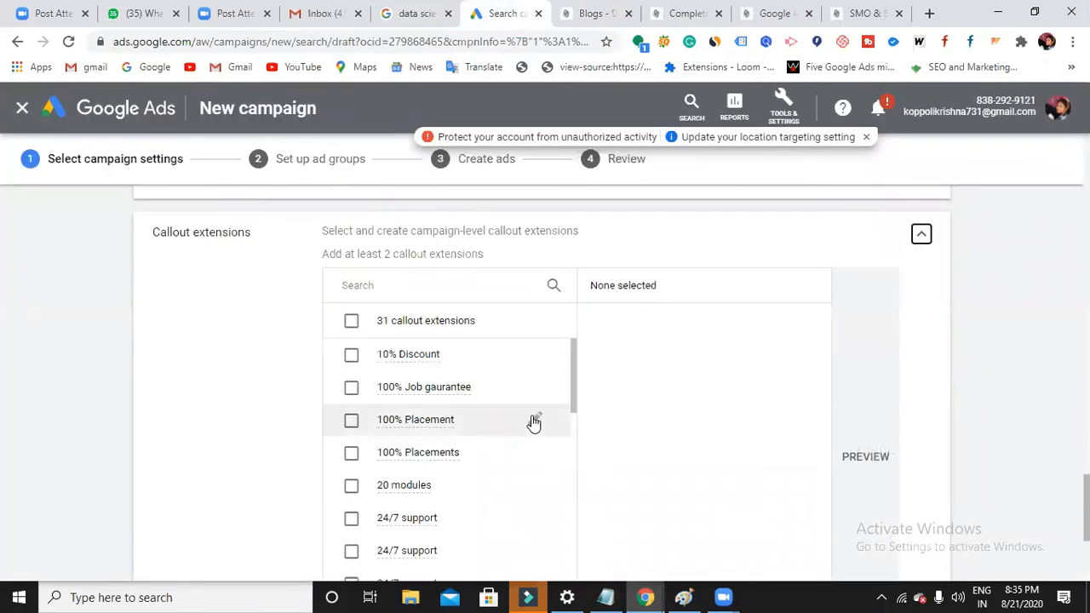
scroll(521, 443, "down", 4)
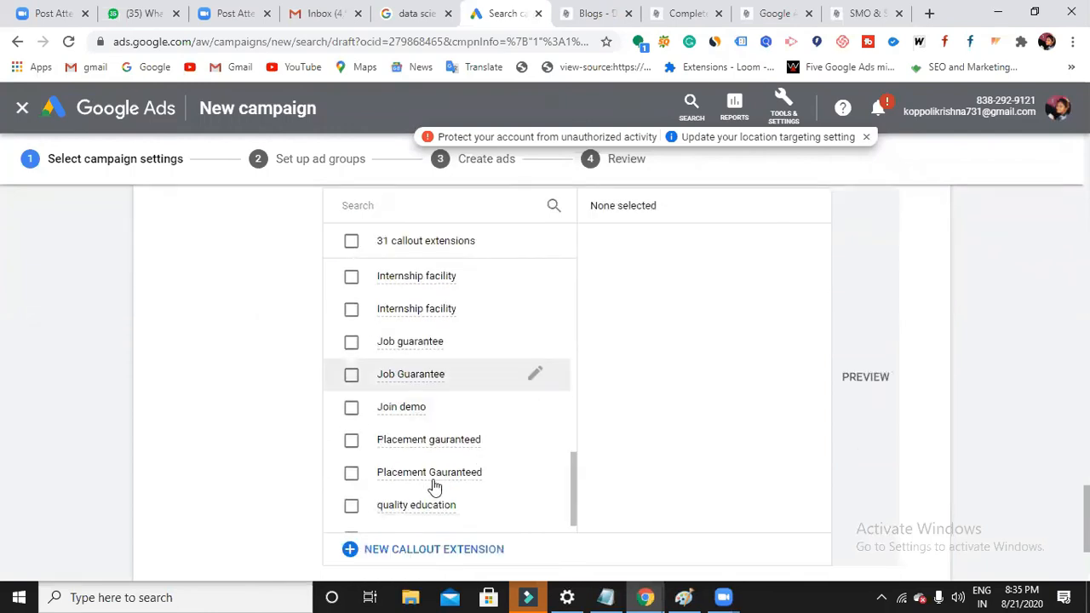
left_click(433, 549)
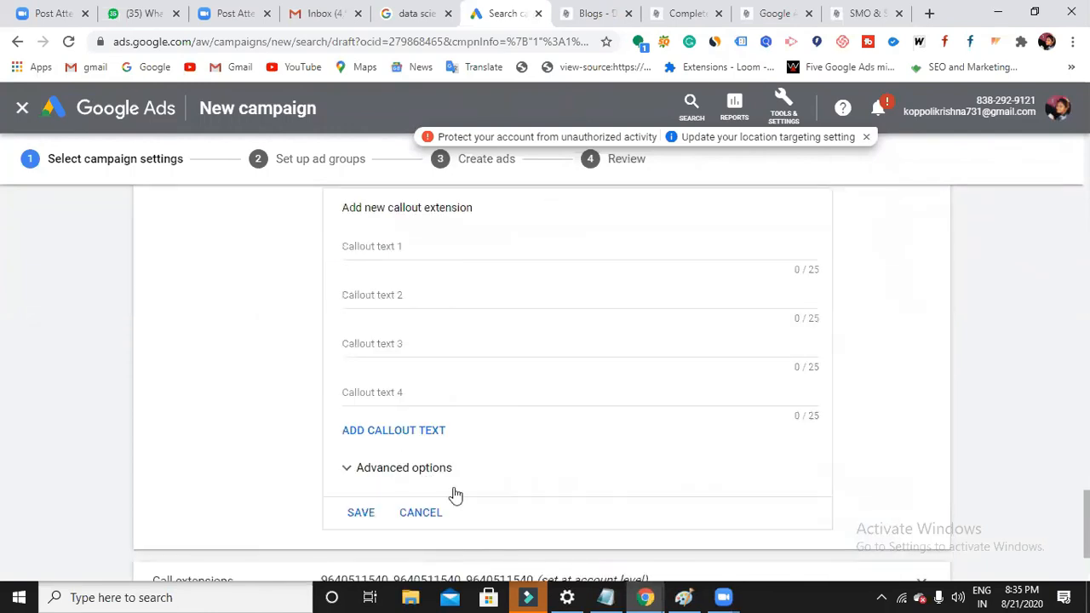
scroll(451, 409, "up", 1)
left_click(400, 323)
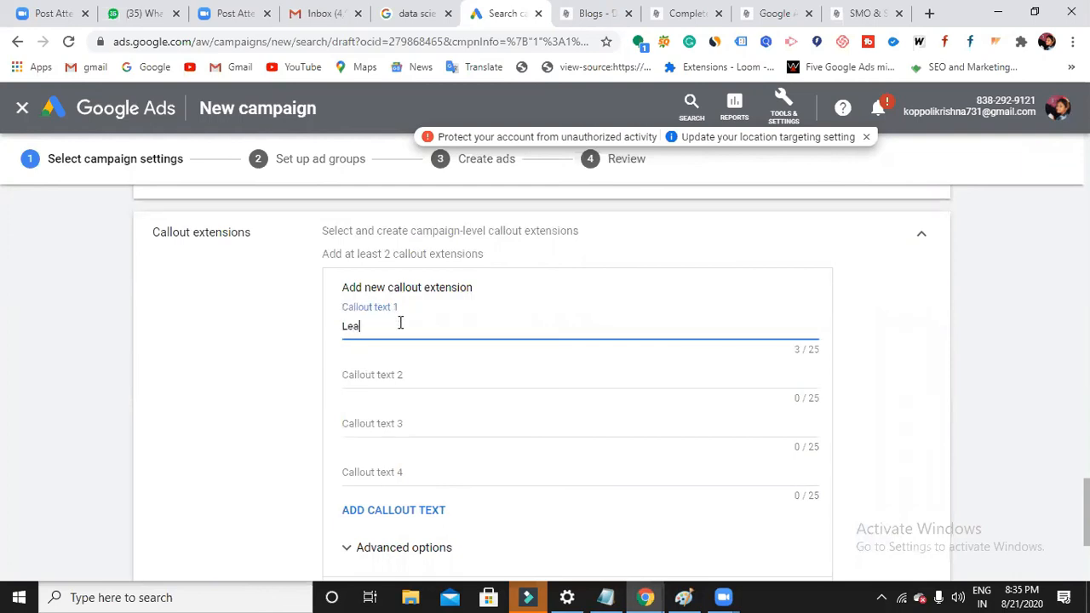
type("from experts")
left_click(419, 369)
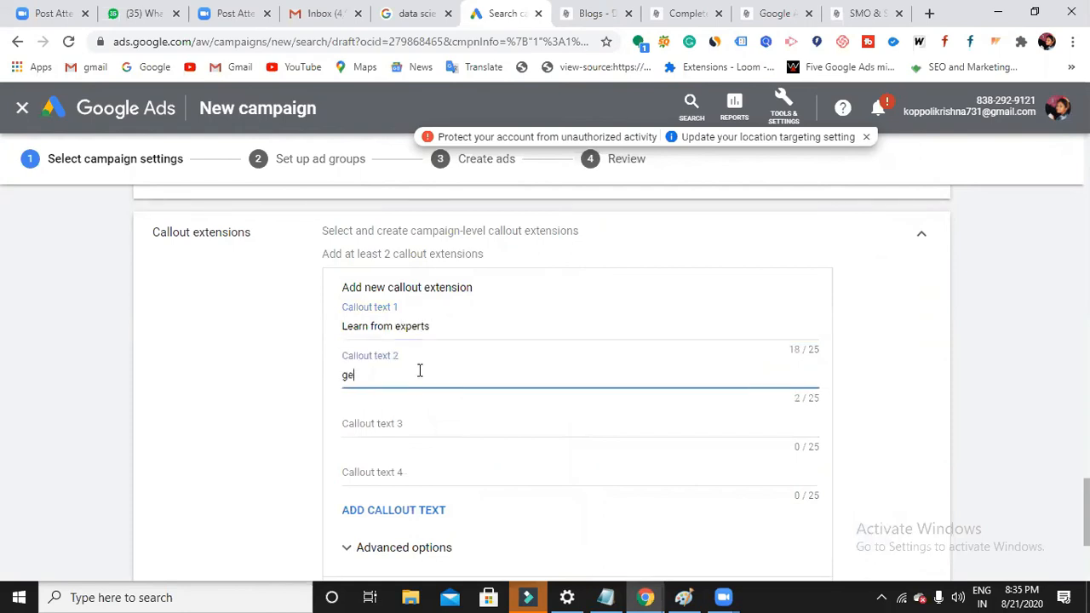
type("get job ready in 45 days")
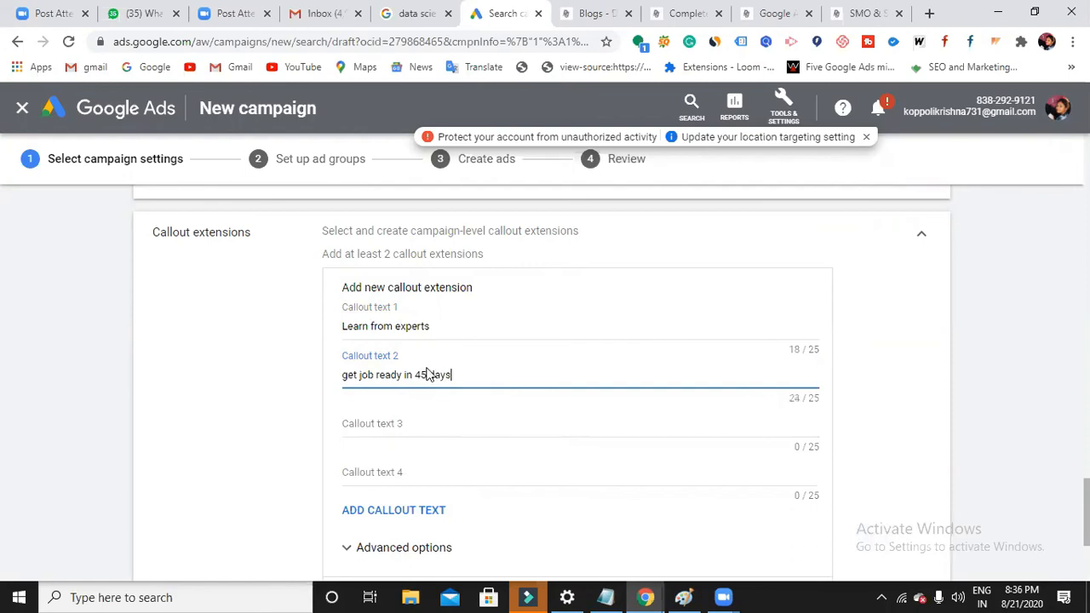
Step: Enter "get certified" as callout text 3 and "internship available" as callout text 4, and save the callout extensions
left_click(401, 428)
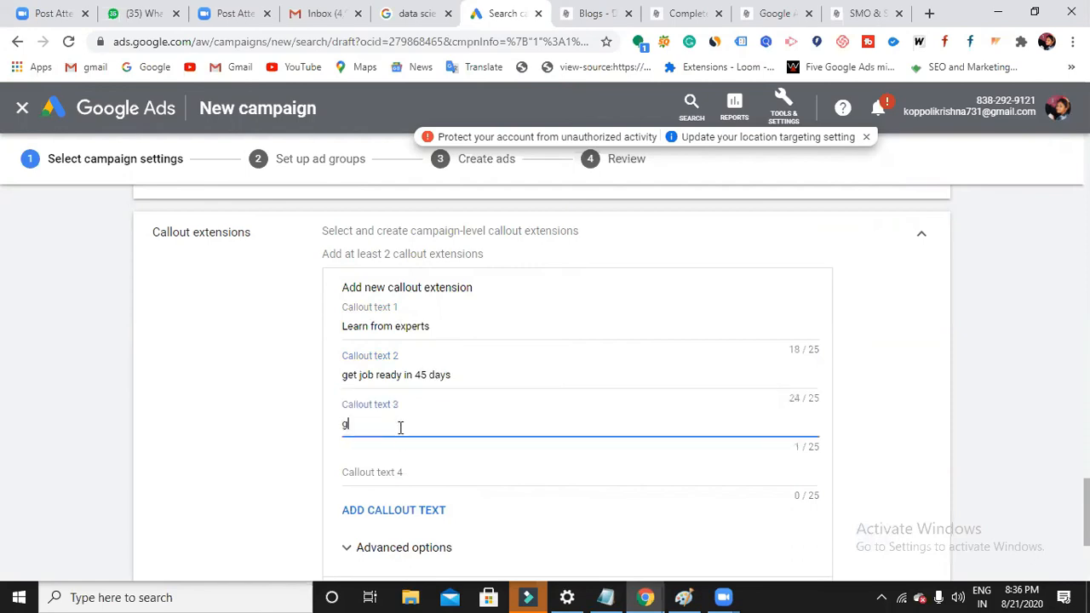
type("get certified")
left_click(434, 479)
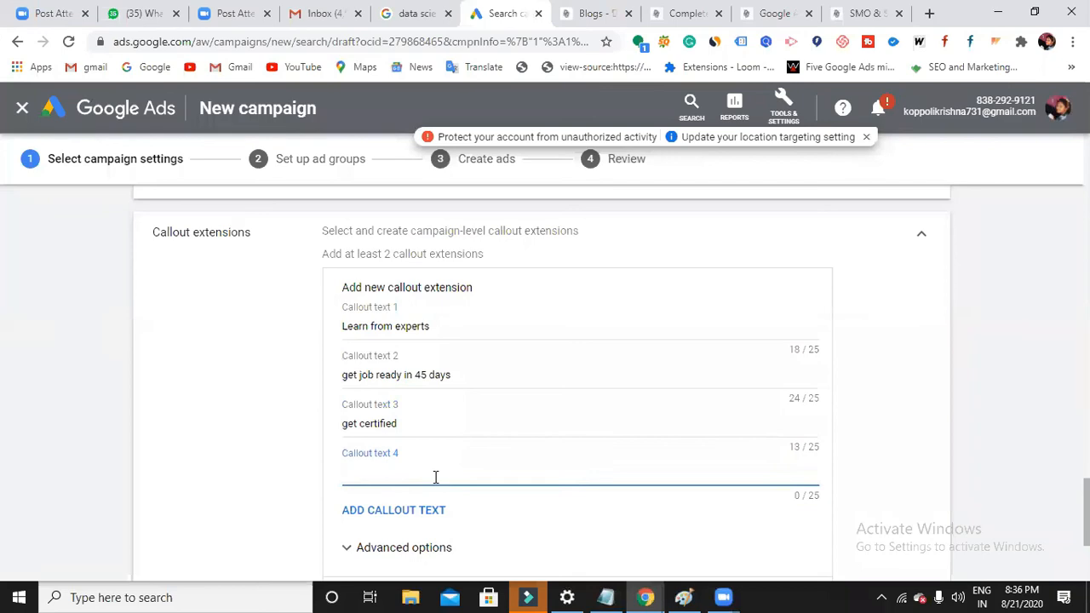
left_click(410, 21)
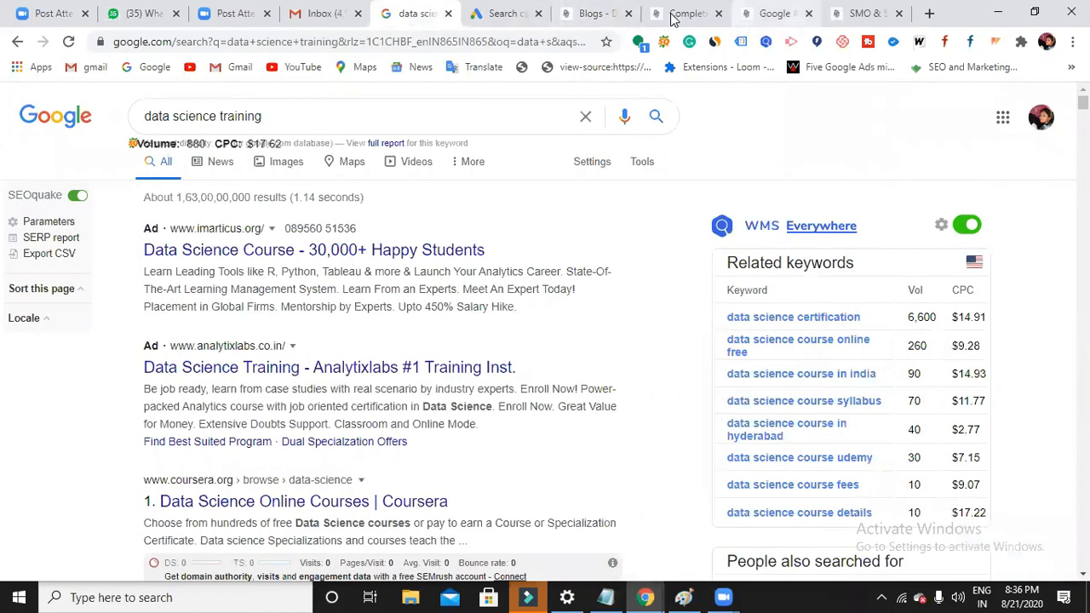
left_click(505, 18)
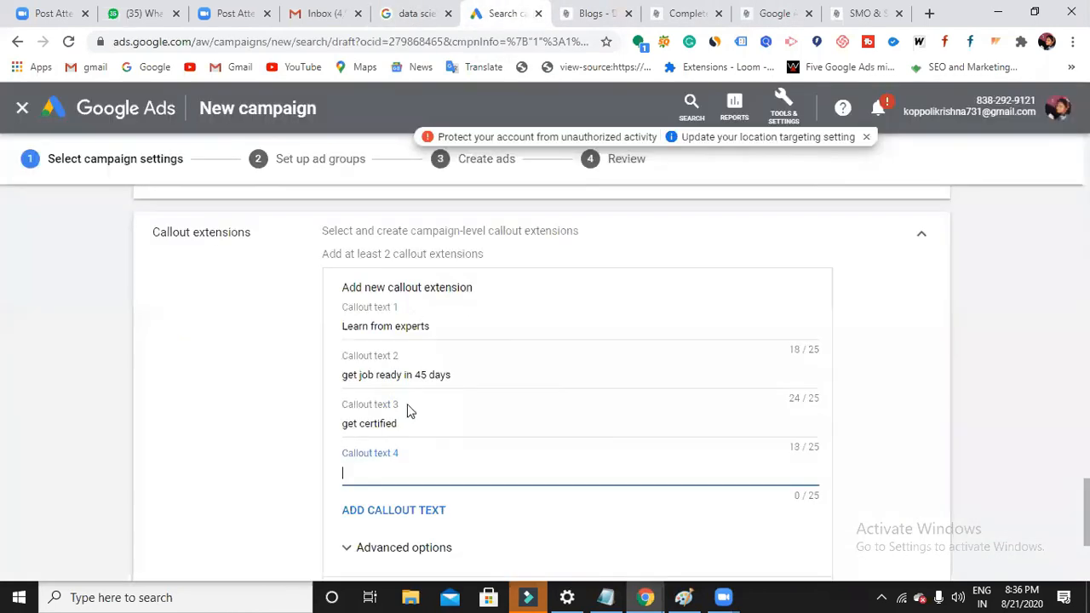
type("internship available")
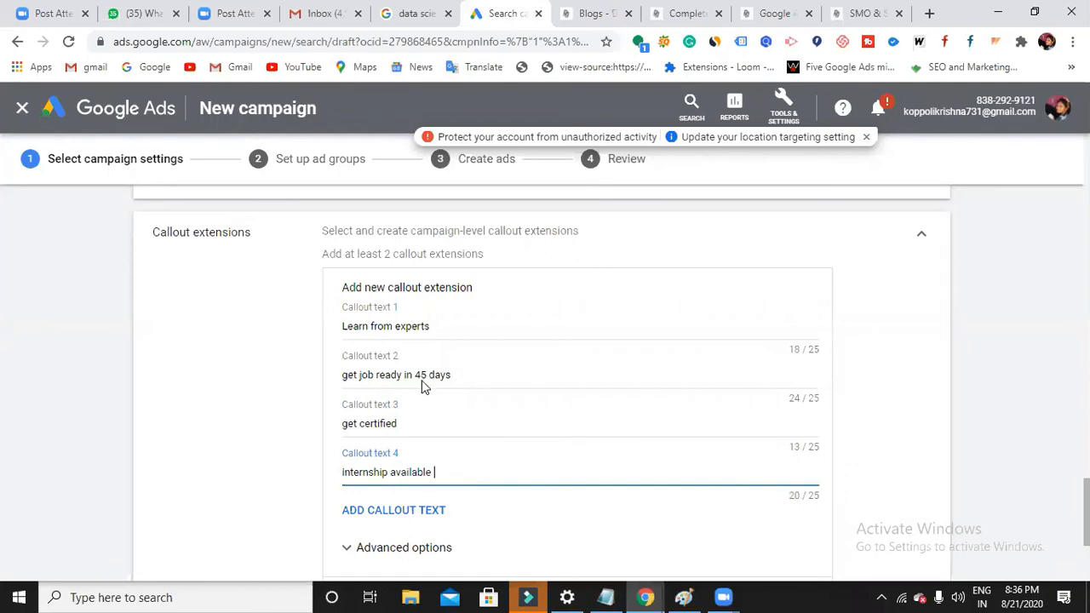
scroll(403, 396, "down", 2)
scroll(404, 399, "down", 1)
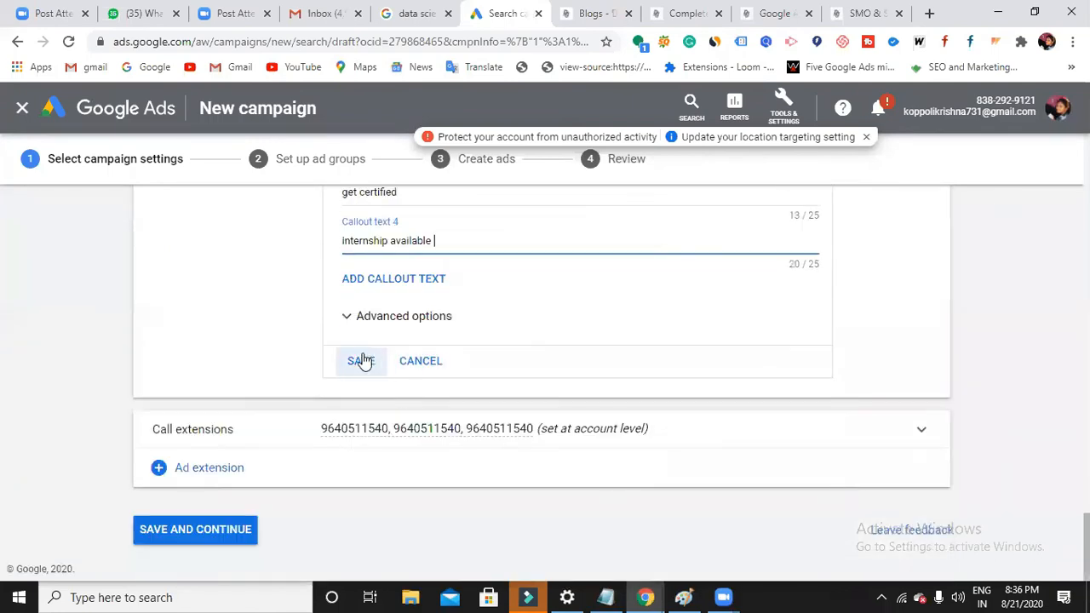
left_click(369, 362)
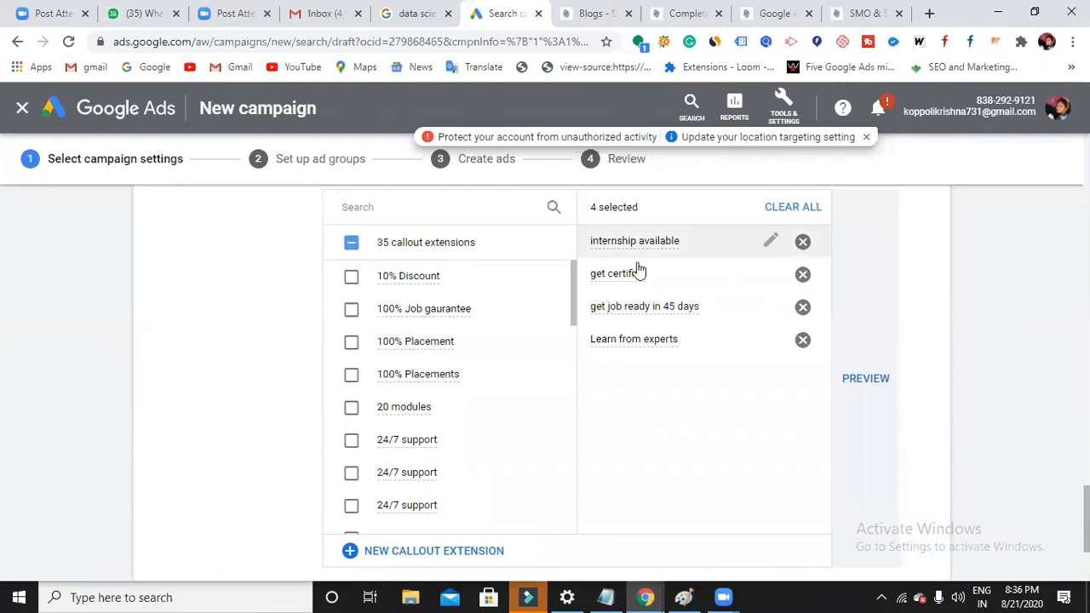
Step: Expand the call extensions and start a new campaign-level call extension
scroll(654, 357, "down", 3)
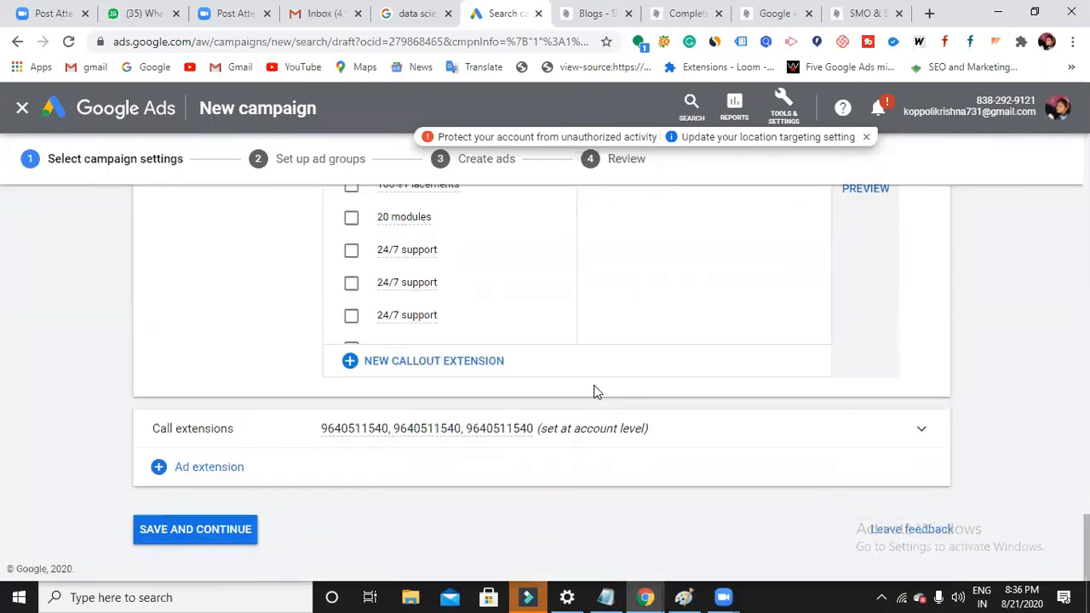
left_click(618, 445)
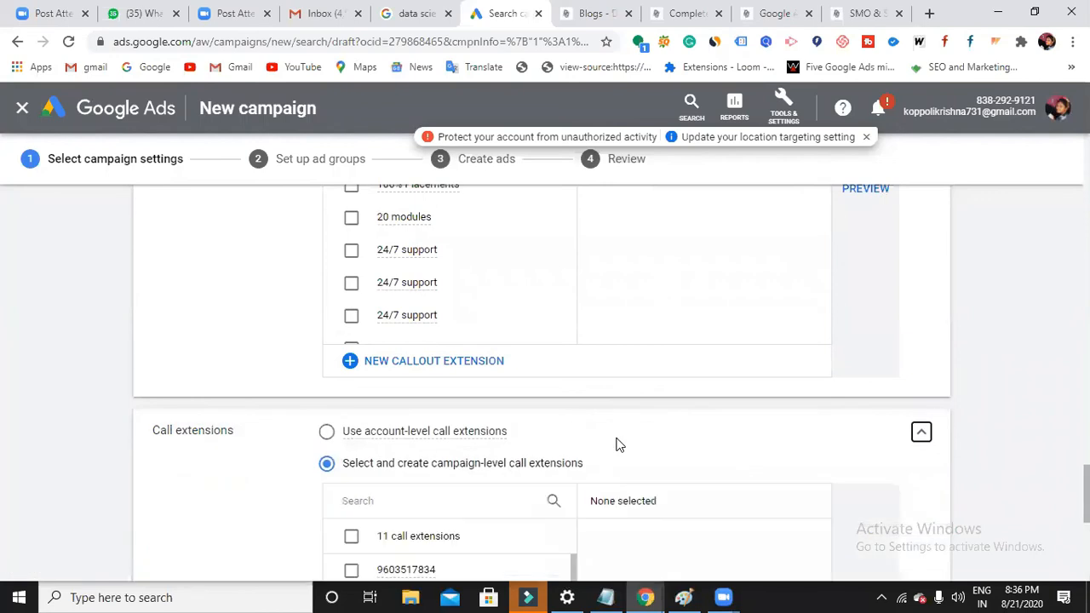
scroll(565, 446, "down", 5)
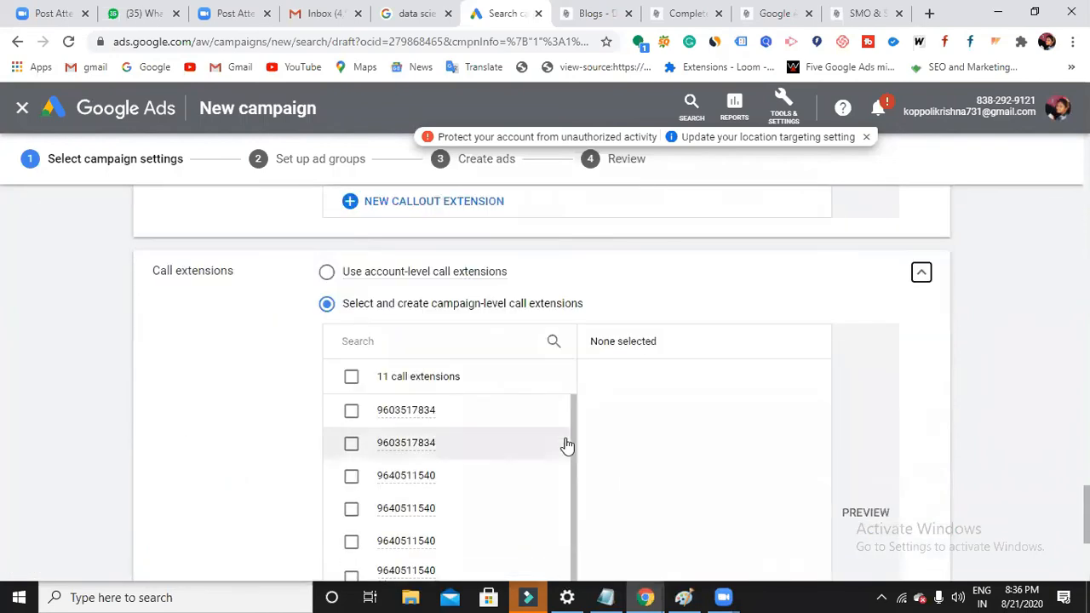
scroll(522, 466, "down", 5)
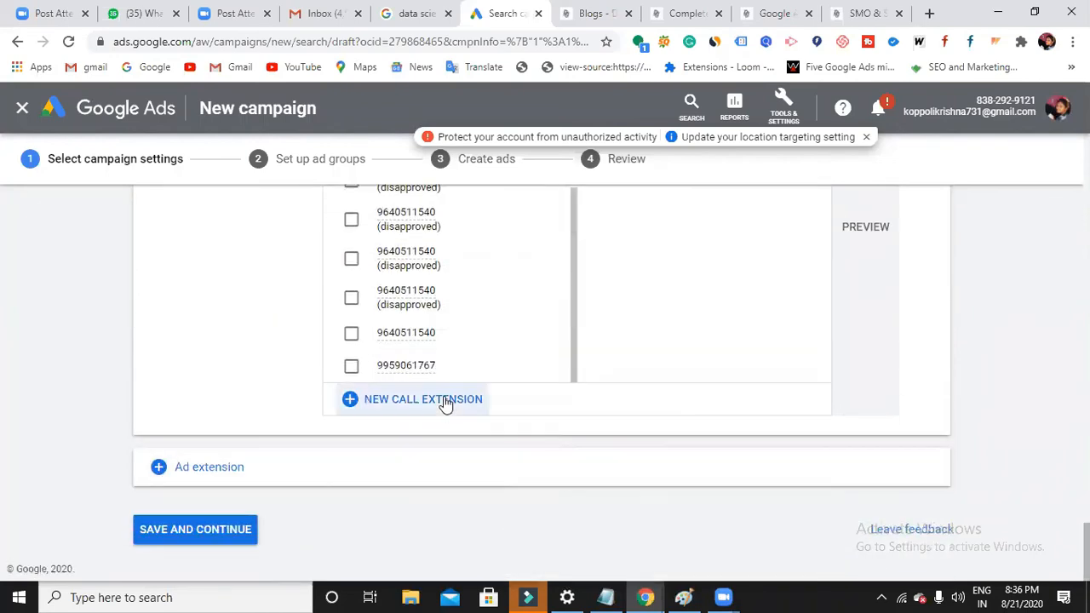
left_click(445, 402)
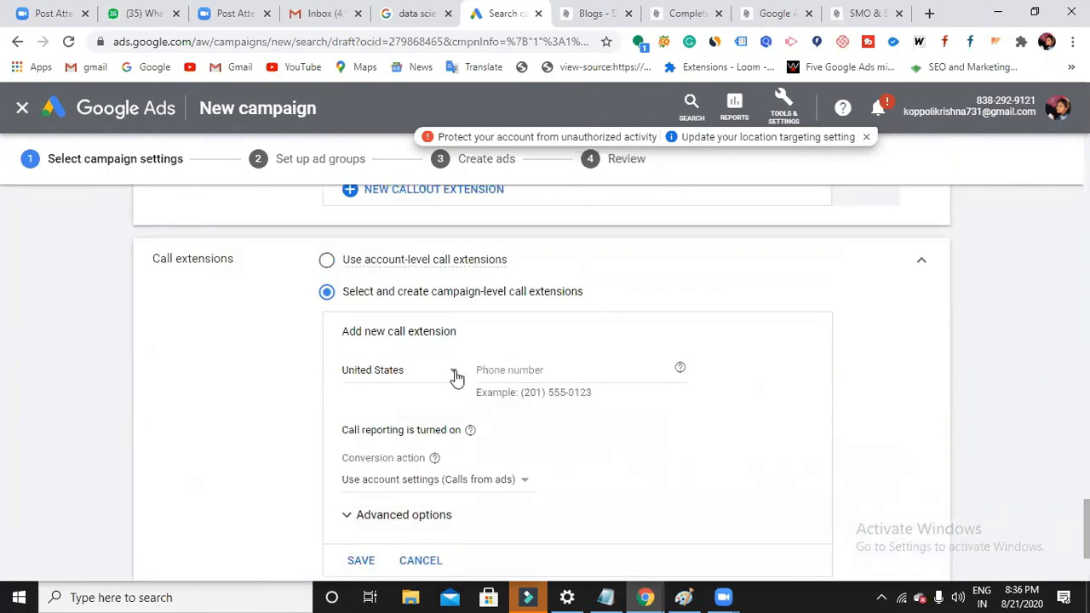
Step: Set the country of the new call extension's phone number to India
left_click(456, 379)
scroll(462, 295, "up", 1)
scroll(462, 294, "down", 2)
scroll(461, 292, "up", 7)
scroll(461, 293, "up", 10)
scroll(451, 290, "up", 20)
scroll(450, 288, "up", 8)
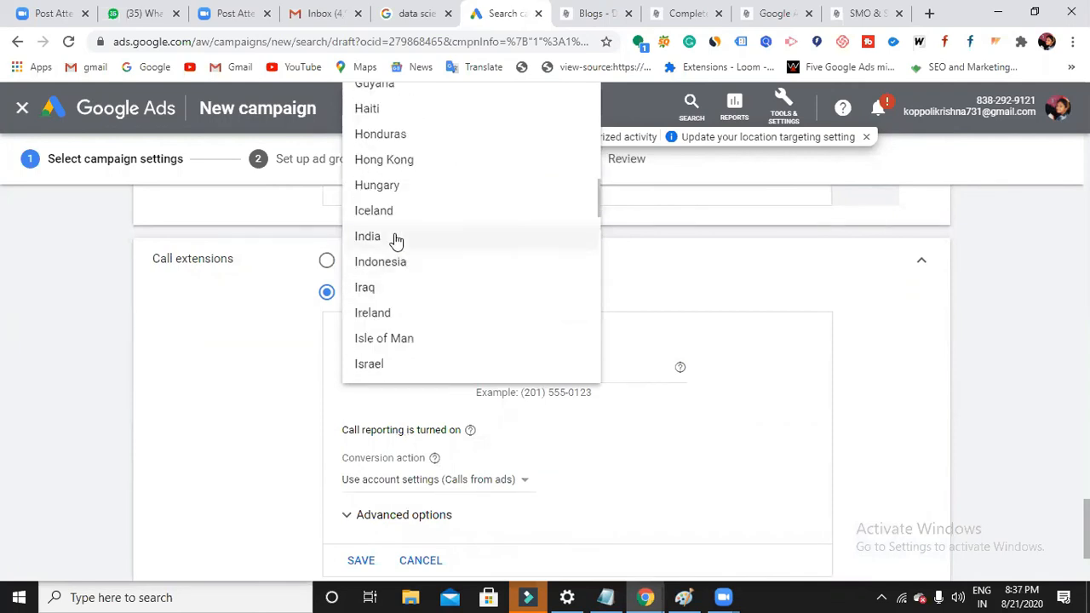
left_click(395, 237)
Step: Enter the business phone number and save the call extension for the campaign
left_click(526, 366)
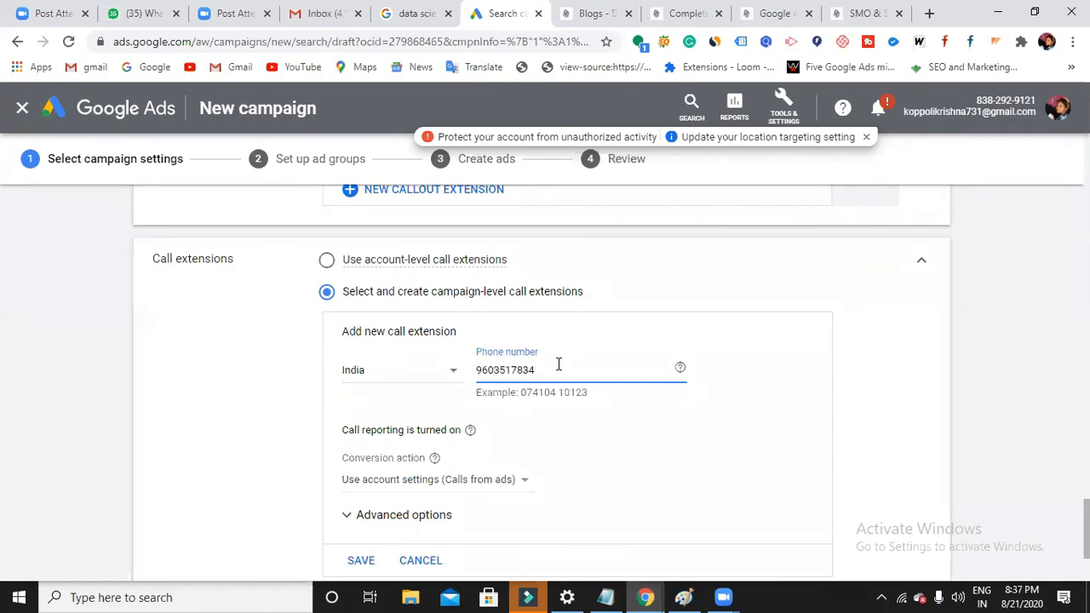
scroll(558, 366, "down", 2)
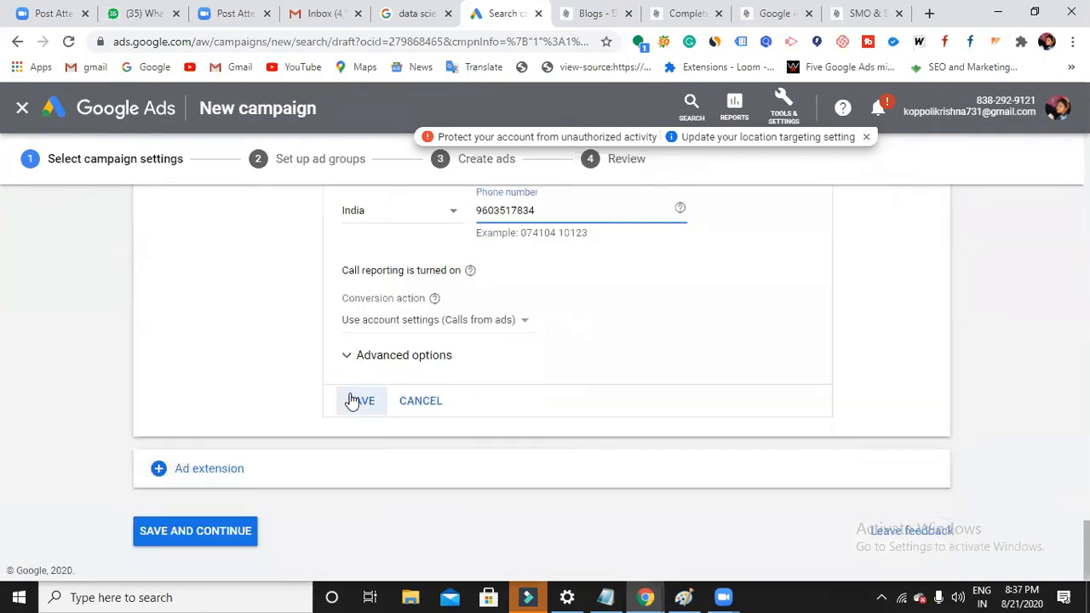
left_click(361, 403)
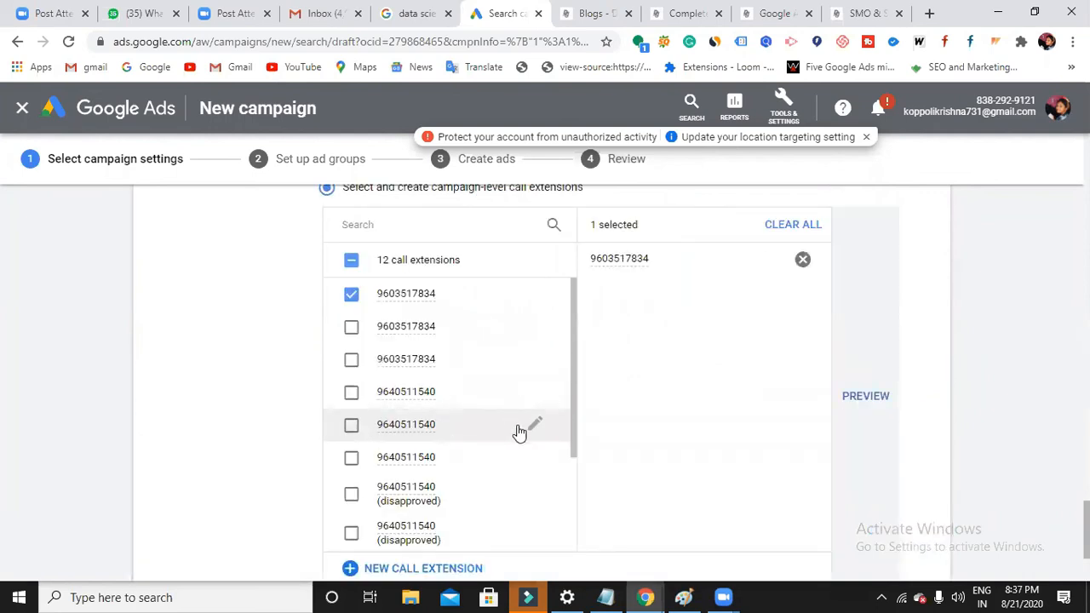
Step: Open the list of additional ad extension types, look through it, and leave it without adding any
scroll(684, 397, "down", 2)
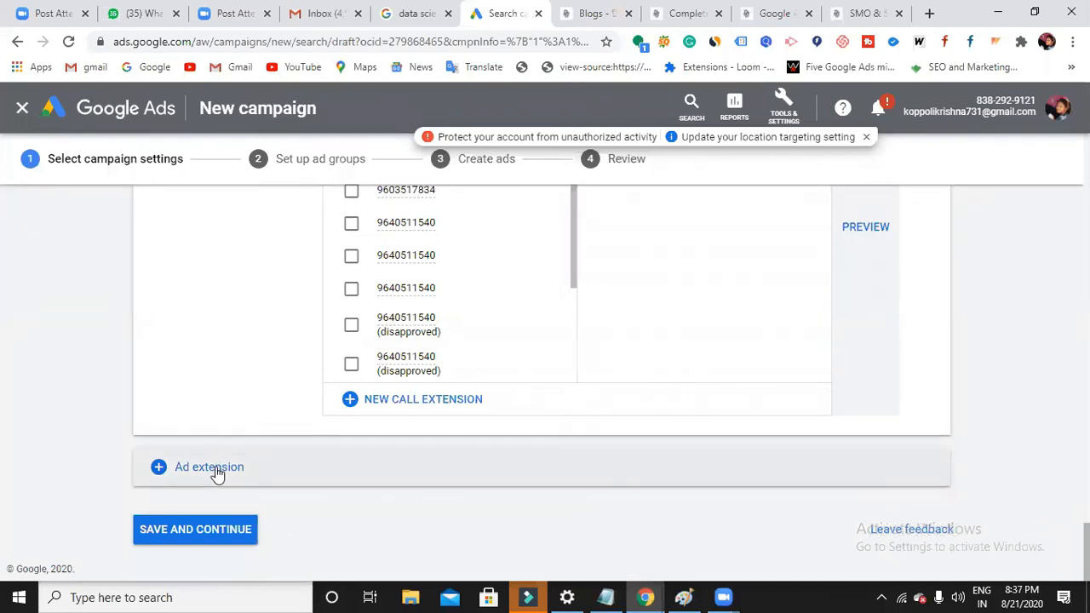
left_click(197, 475)
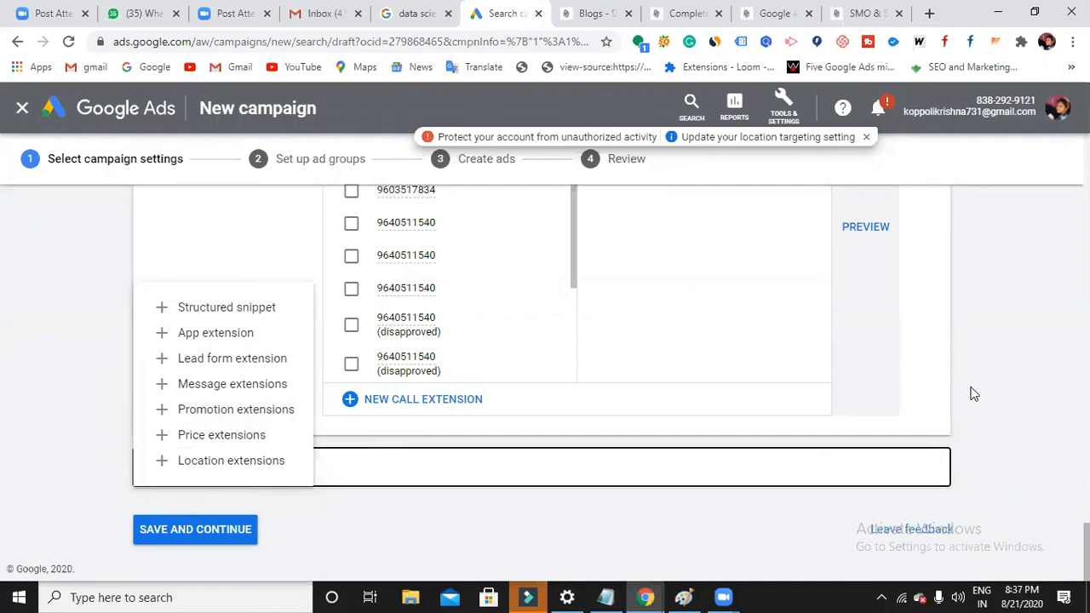
scroll(740, 356, "up", 4)
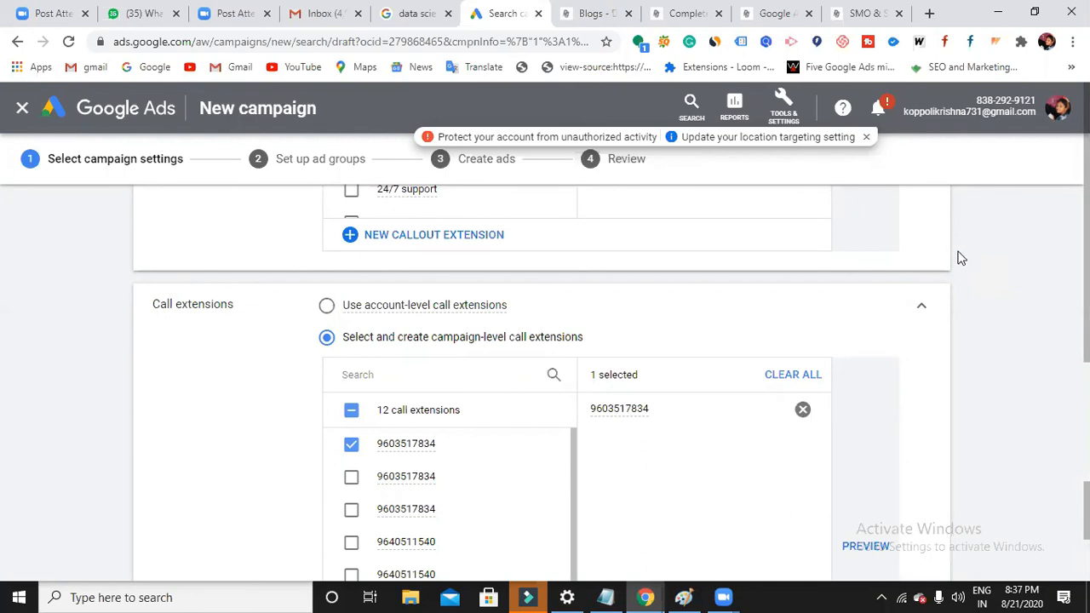
scroll(508, 336, "down", 2)
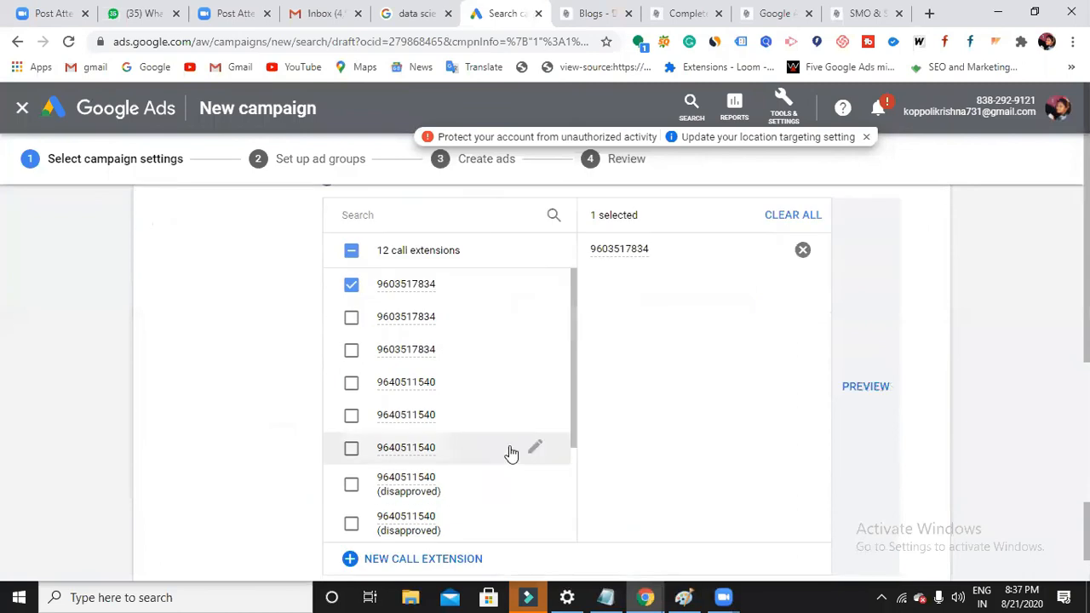
scroll(532, 437, "down", 5)
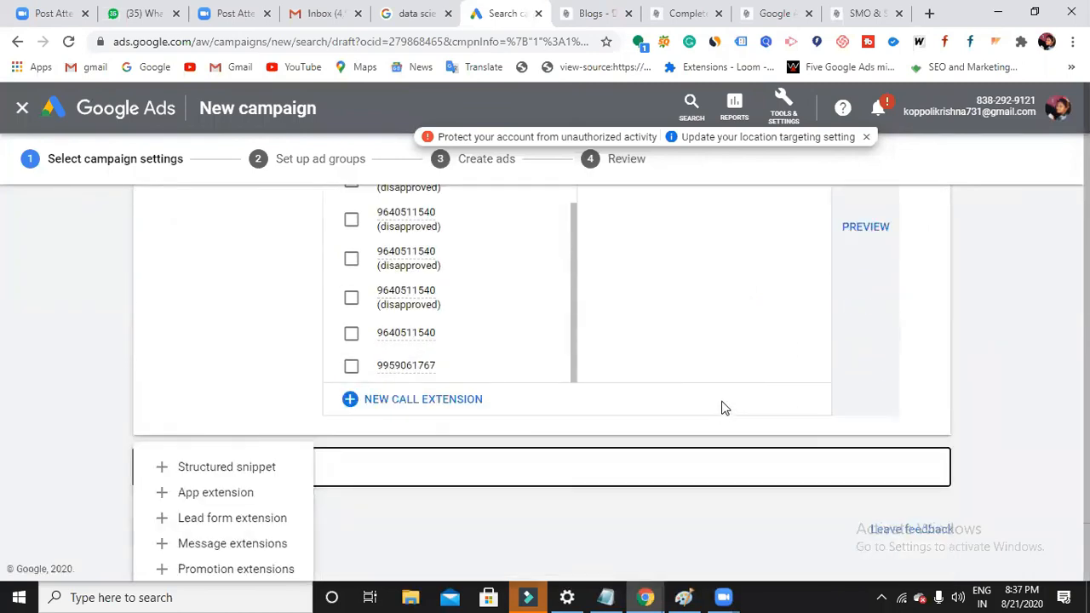
left_click(876, 354)
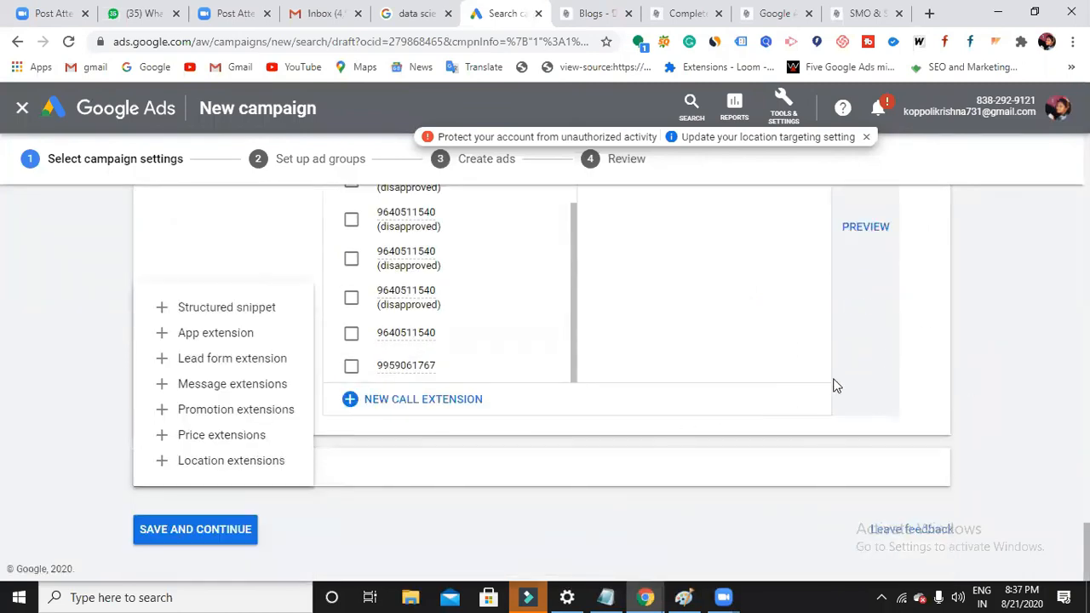
Step: Save the campaign settings, continue to the ad group setup, and exit the new keywords guide
left_click(227, 529)
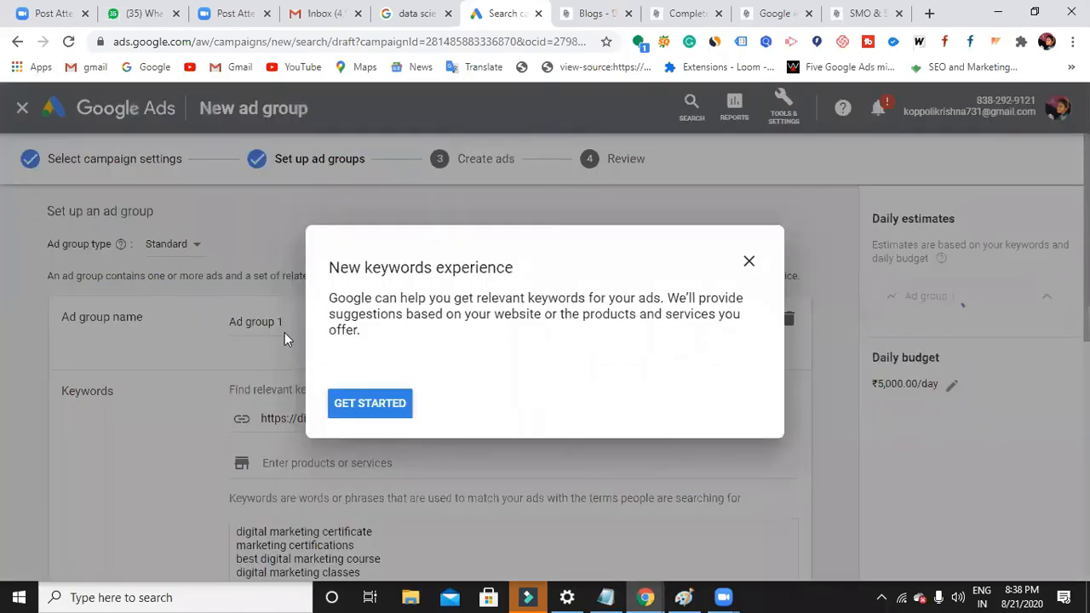
left_click(749, 263)
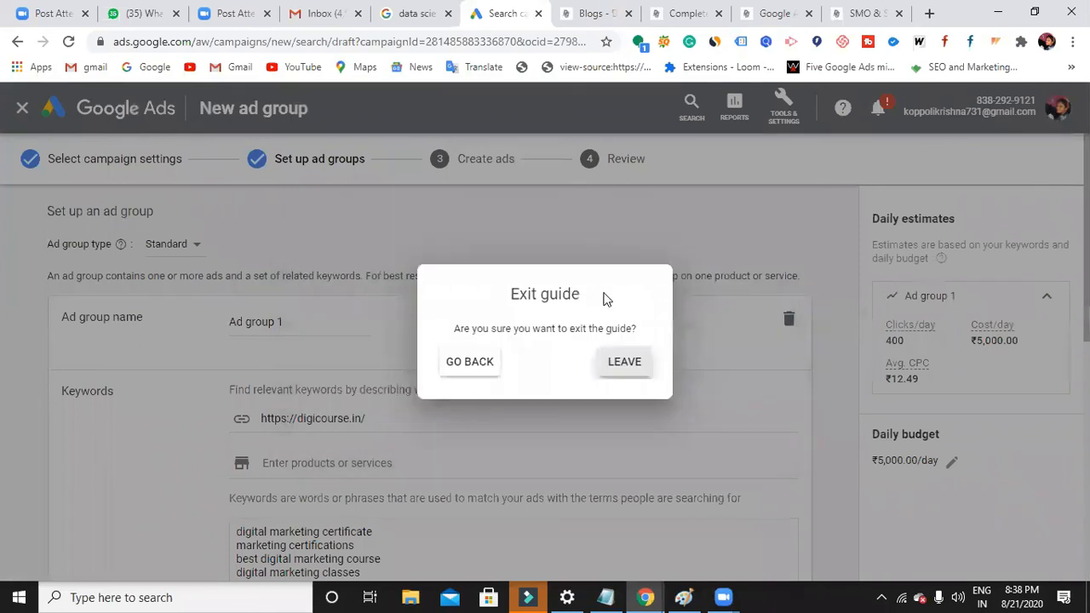
left_click(470, 363)
left_click(750, 263)
left_click(630, 365)
Step: Rename the ad group as "Ad group7"
left_click(309, 318)
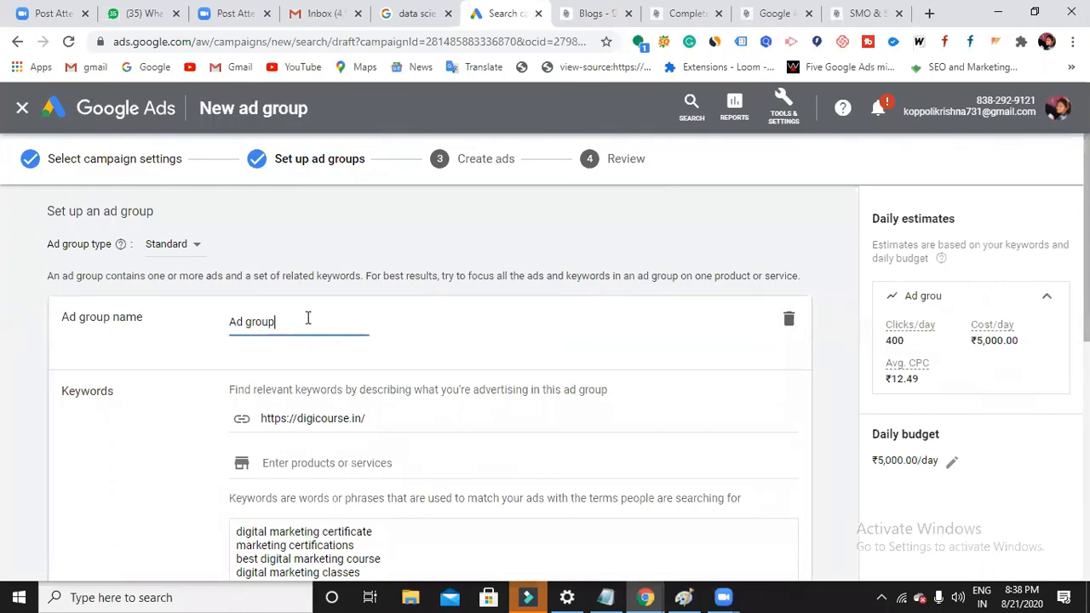
scroll(409, 260, "down", 3)
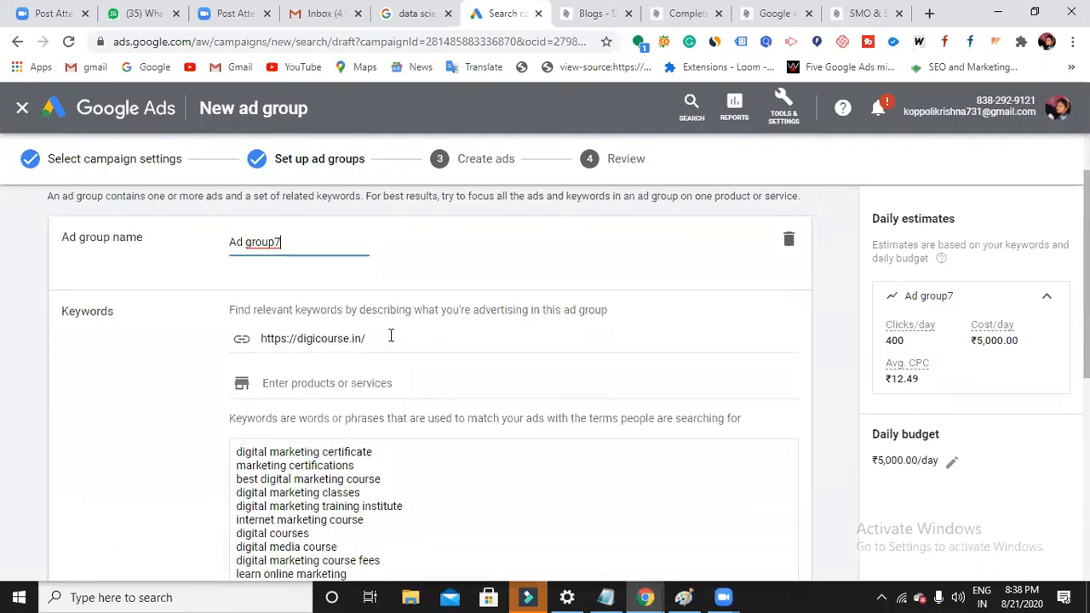
Step: Review the suggested keywords for the ad group and remove all of them from the keyword list
scroll(412, 395, "down", 1)
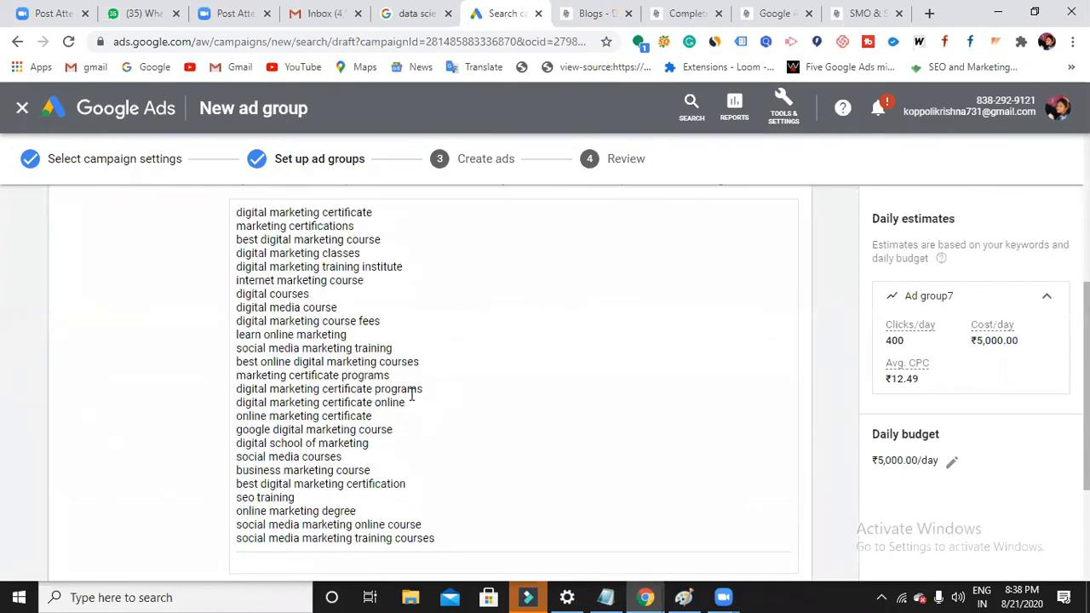
scroll(409, 387, "down", 2)
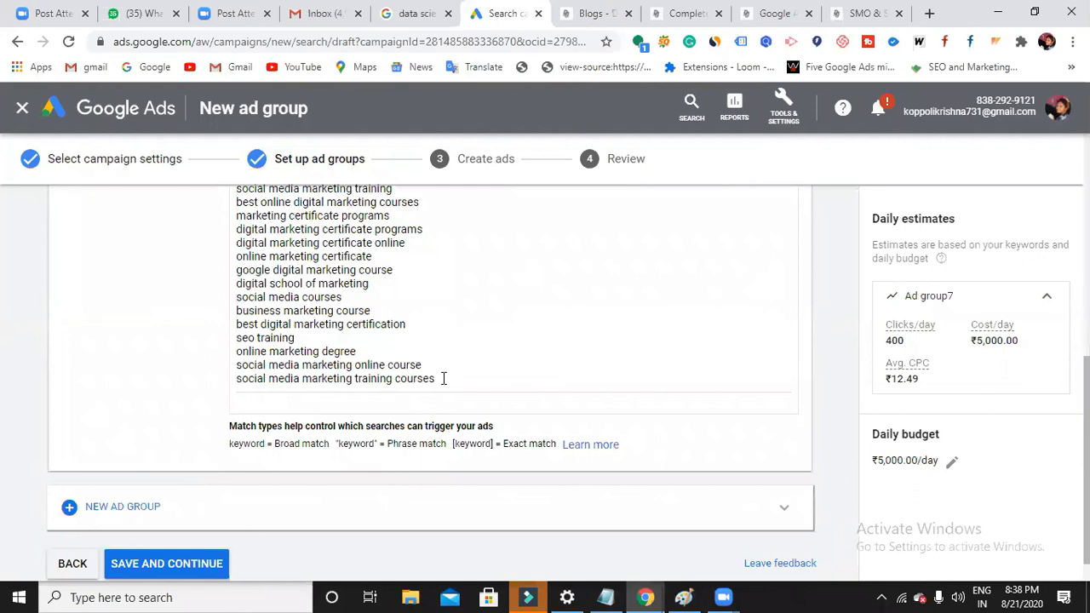
scroll(441, 376, "up", 3)
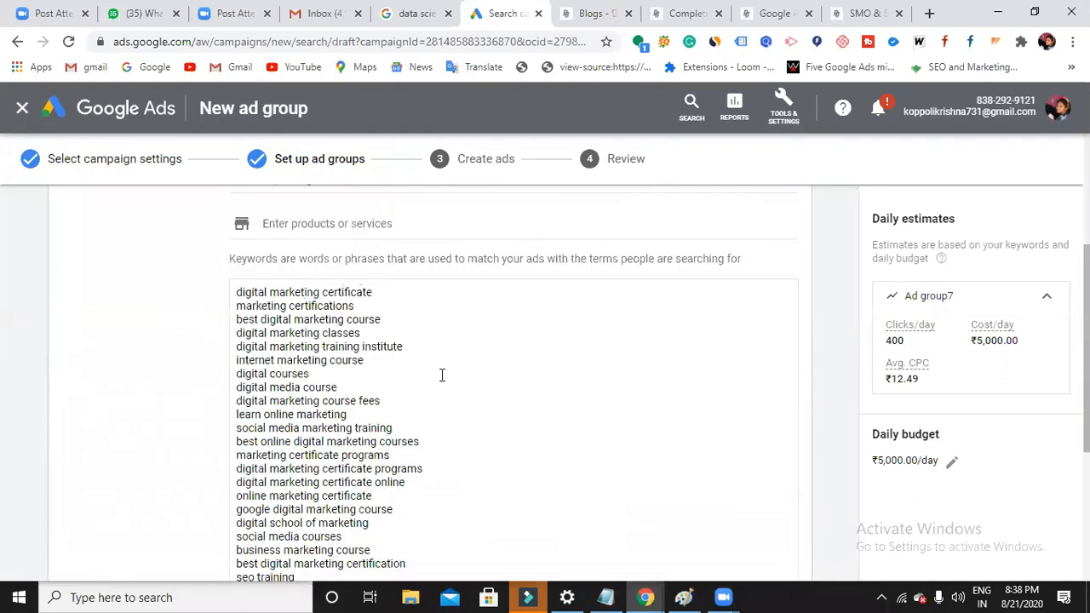
scroll(438, 378, "down", 1)
left_click_drag(435, 539, 239, 212)
key("ctrl+x")
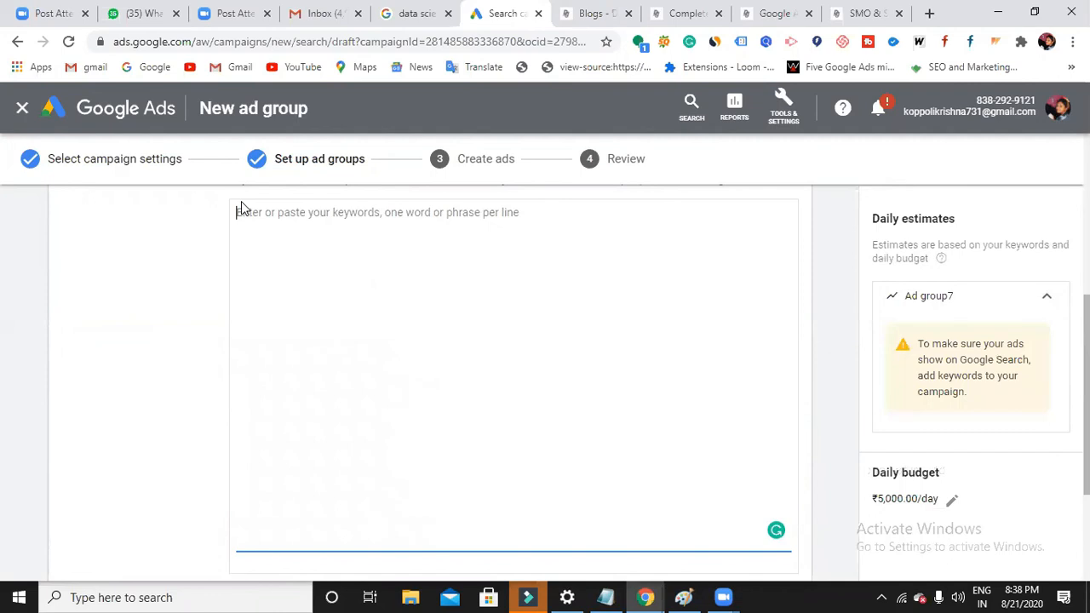
Step: Add "digital marketing training" in quotation marks as the first phrase-match keyword of the ad group
type("\"")
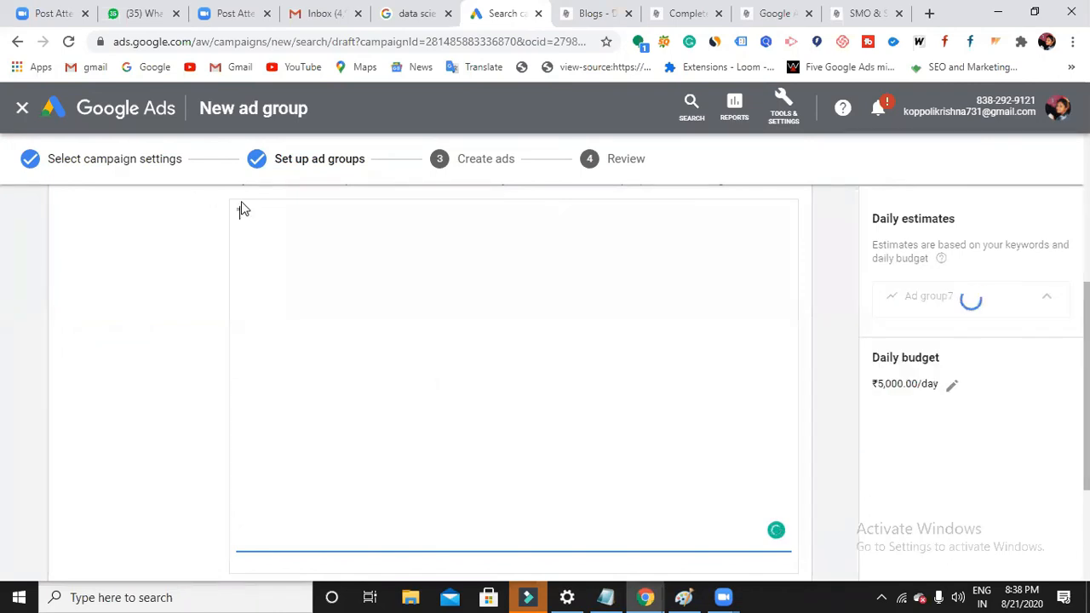
type("digita")
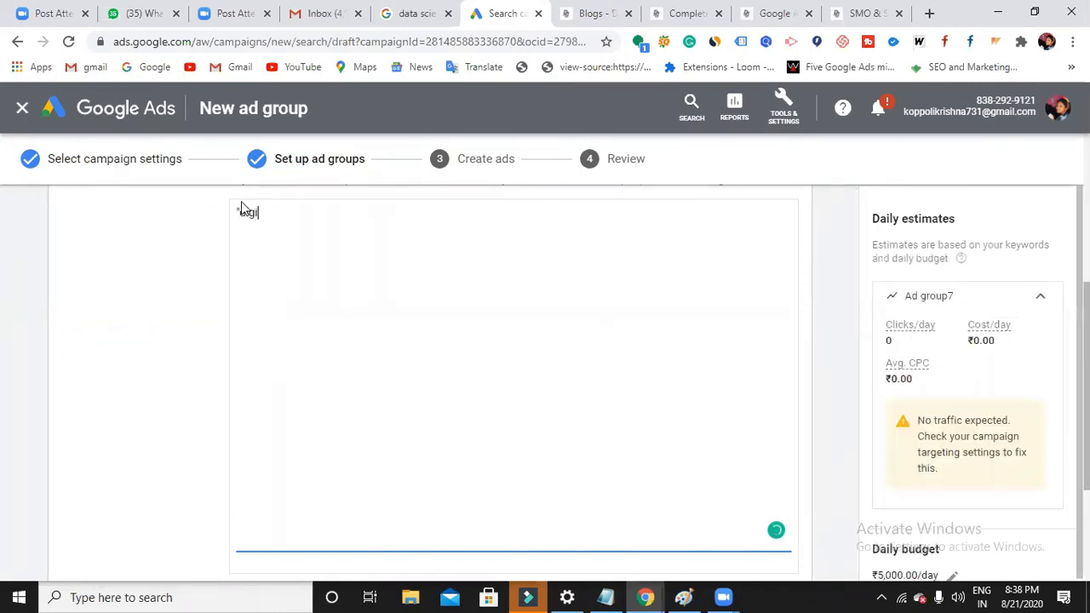
type("l marketing training")
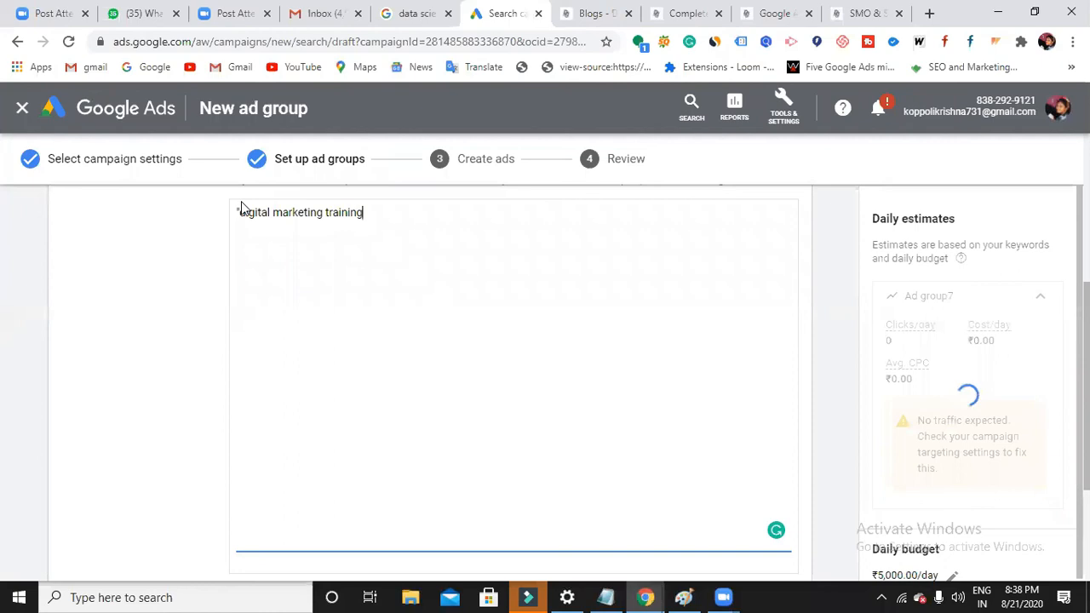
type("\"")
key("Return")
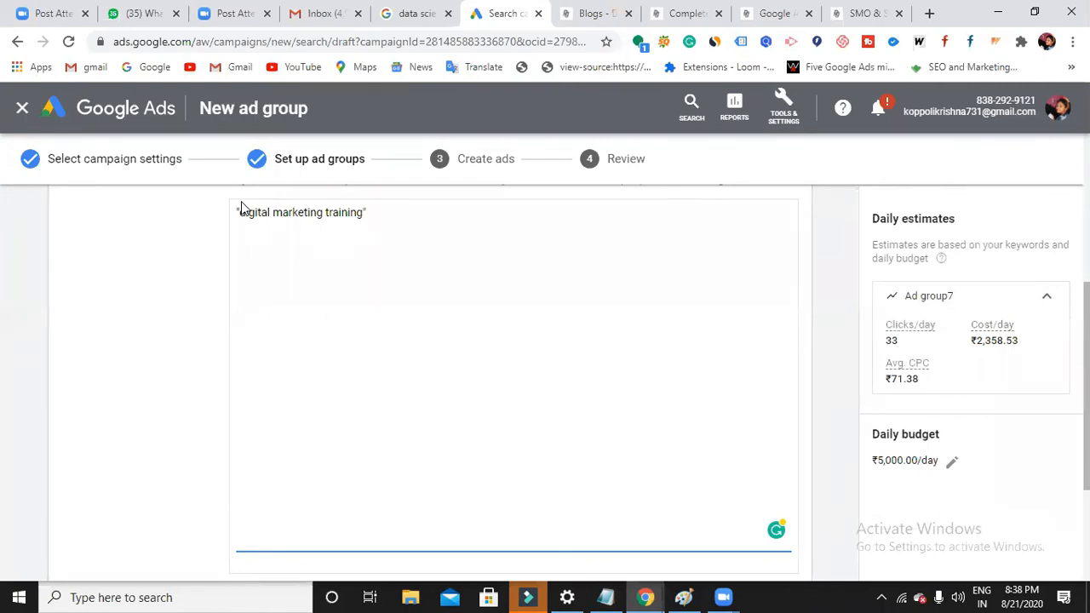
Step: Add the phrase-match keywords "online digital marketing training" and "online digital marketing course" in quotation marks on separate lines
type("\"online digital marketing tra")
type("ining\"")
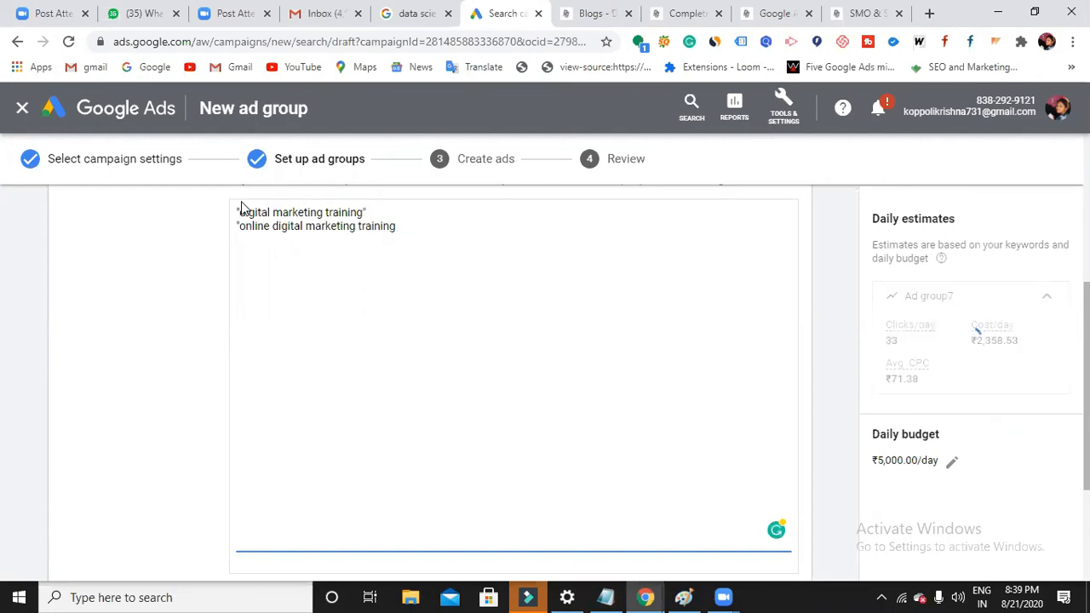
key("Return")
type("\"online di")
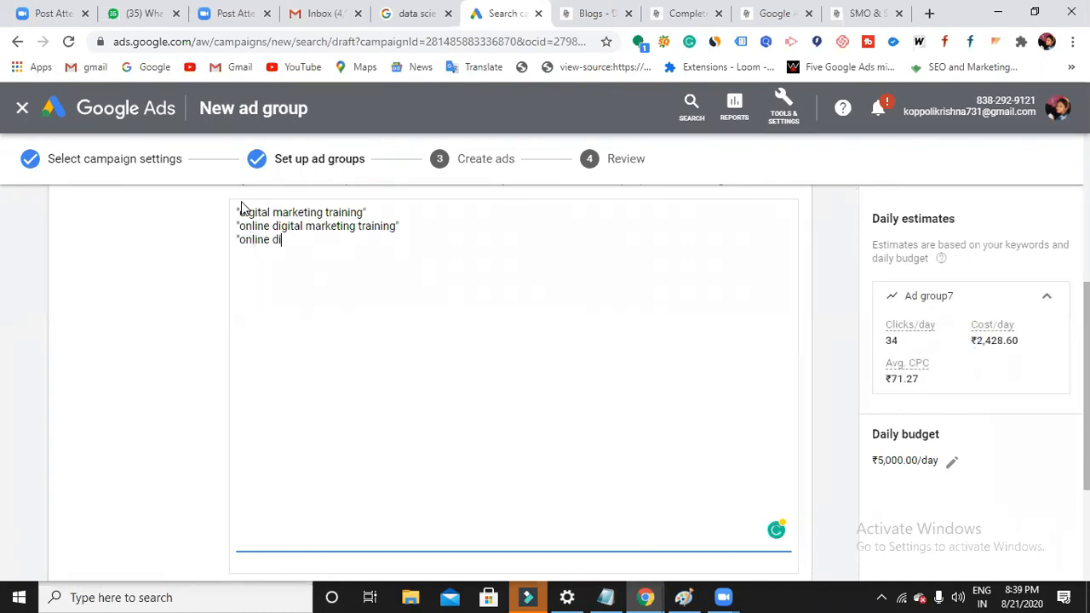
type("gital marketing c")
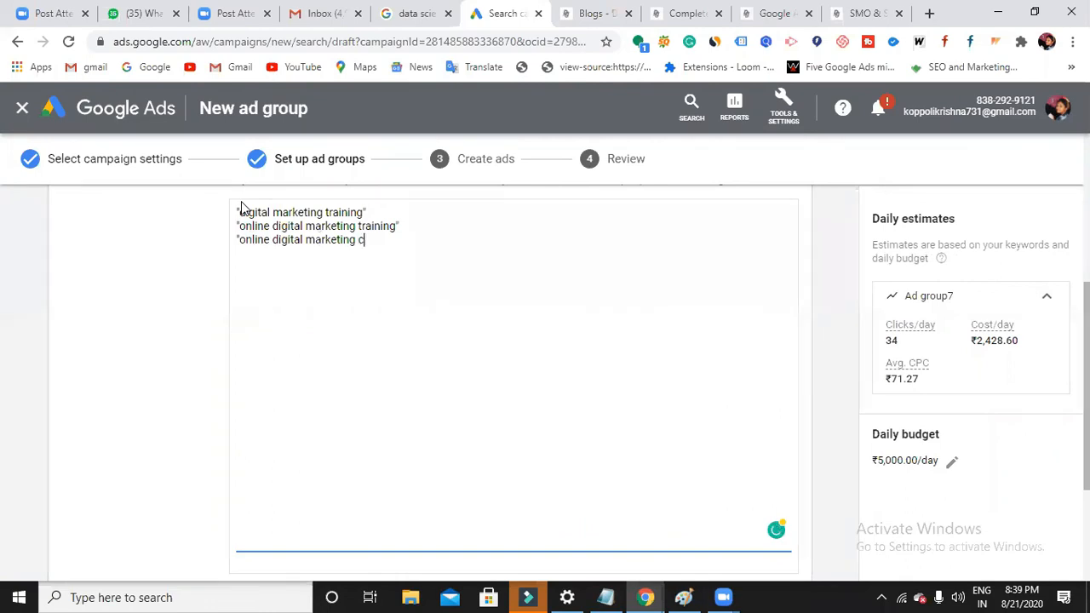
type("ourse\"")
key("Return")
Step: Try adding the exact-match keyword [digiital marketing ] and a plus-sign keyword beginning digital+marketing+ below the phrase-match keywords
type("\" [")
type("digiital m")
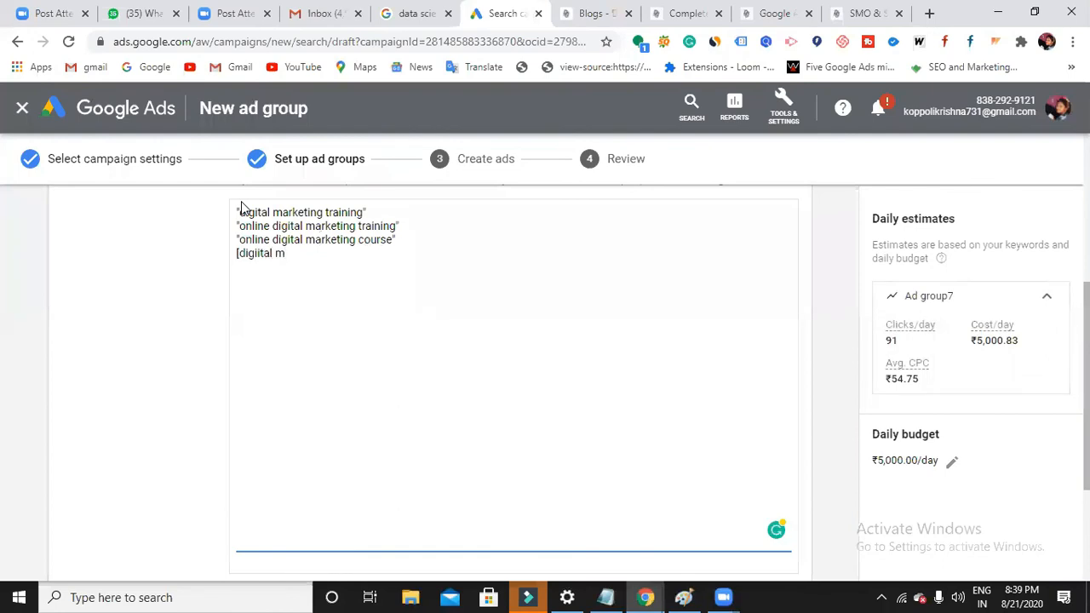
type("arketing ]")
key("Return")
type("digi")
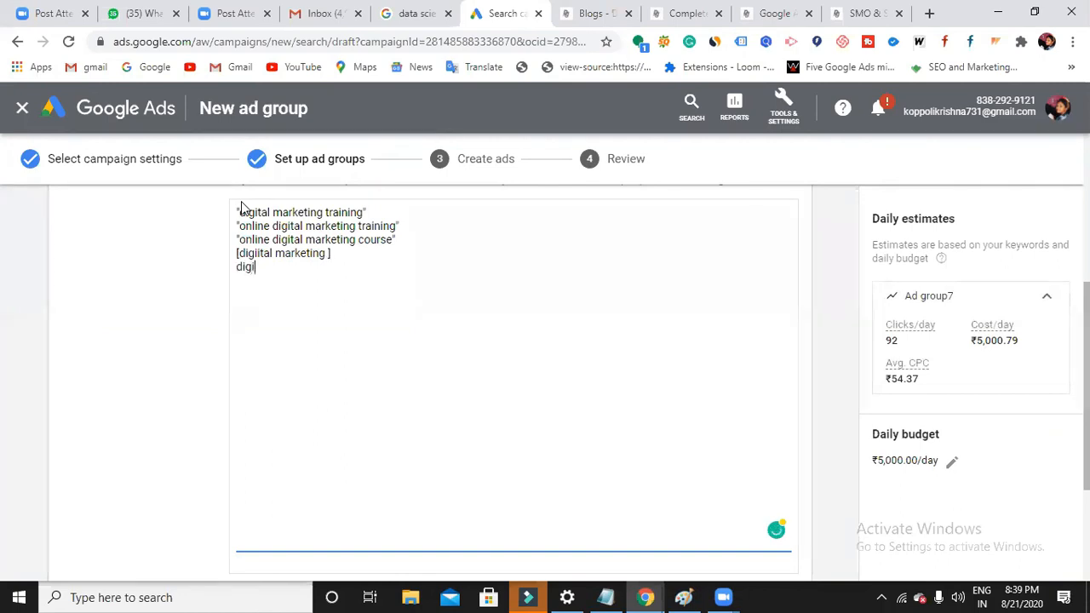
type("tal+")
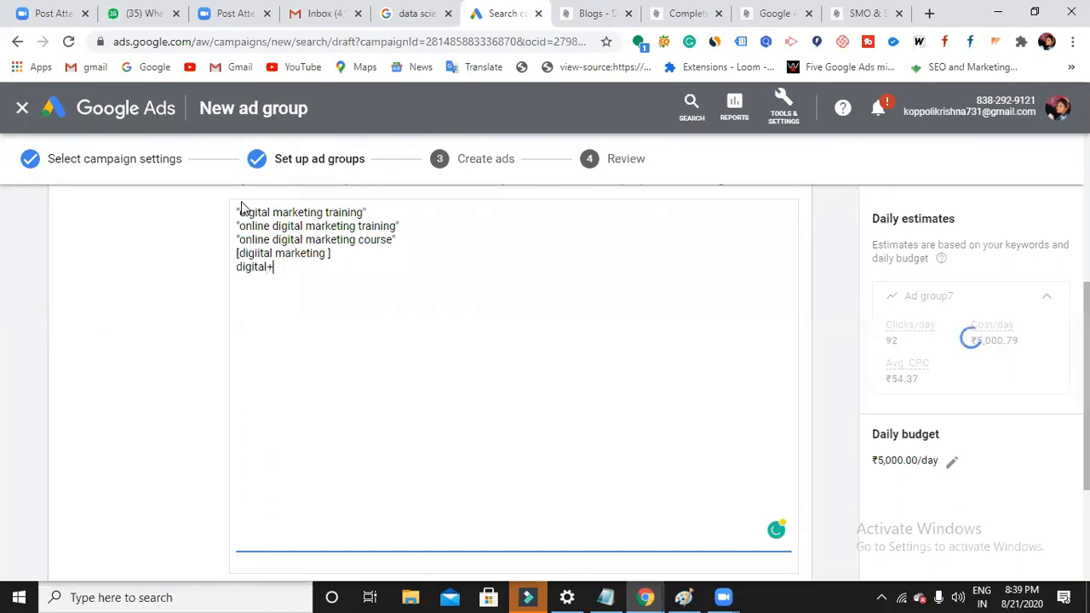
type("marketin")
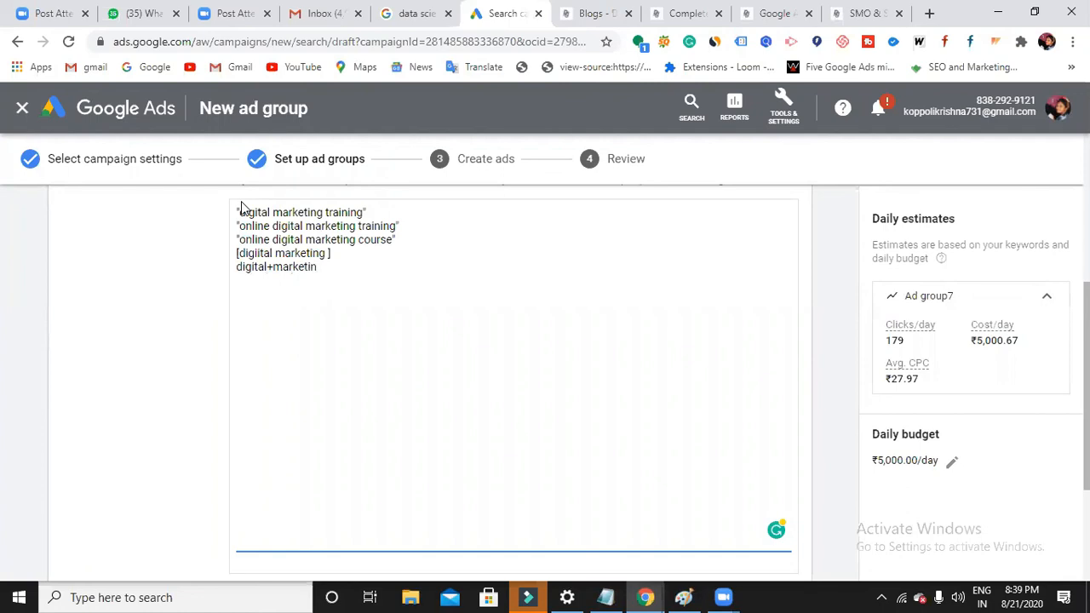
type("g+")
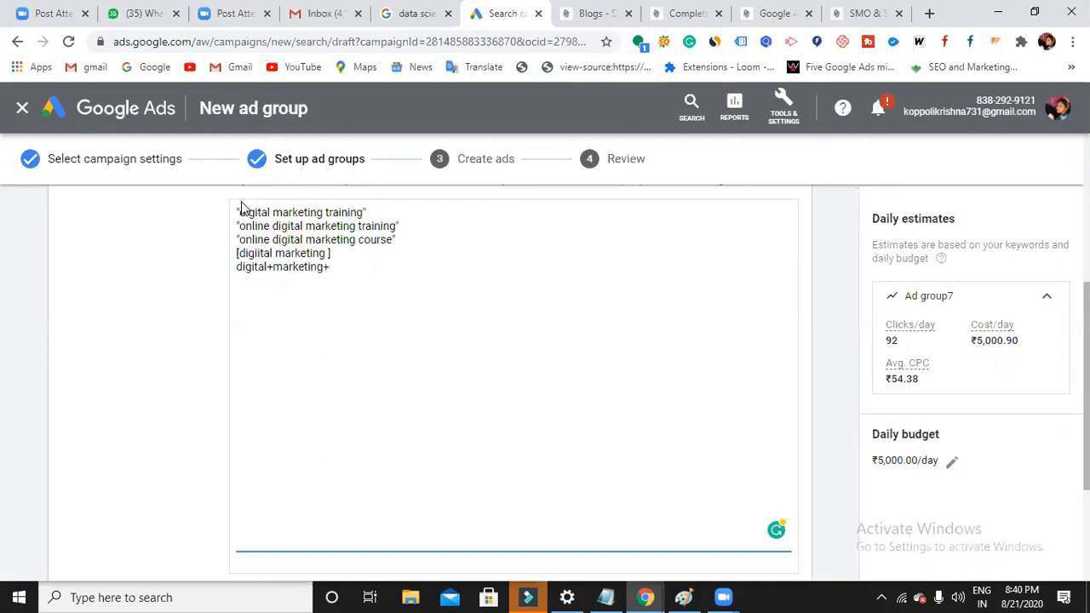
Step: Delete the exact-match and plus-sign keyword lines below the three phrase-match keywords
key("BackSpace")
key("BackSpace")
key("BackSpace")
key("BackSpace")
key("BackSpace")
key("BackSpace")
key("BackSpace")
key("BackSpace")
key("BackSpace")
key("BackSpace")
key("BackSpace")
key("BackSpace")
key("BackSpace")
key("BackSpace")
key("BackSpace")
key("BackSpace")
key("BackSpace")
key("BackSpace")
key("BackSpace")
key("BackSpace")
key("BackSpace")
key("BackSpace")
key("BackSpace")
key("BackSpace")
key("BackSpace")
key("BackSpace")
key("BackSpace")
key("BackSpace")
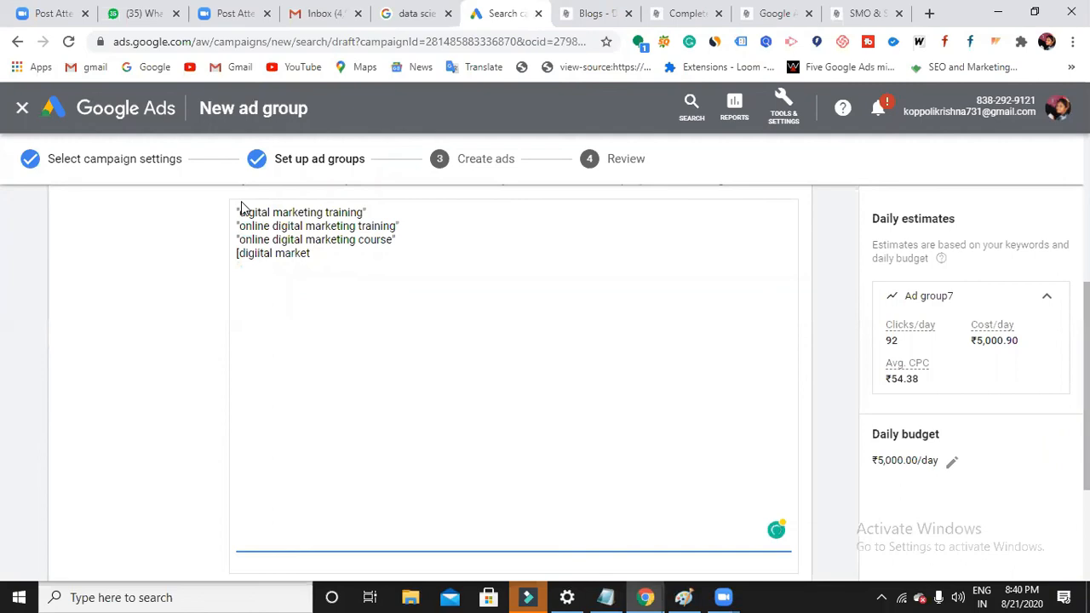
key("BackSpace")
key("BackSpace")
key("BackSpace")
key("BackSpace")
key("BackSpace")
key("BackSpace")
key("BackSpace")
key("BackSpace")
key("BackSpace")
key("BackSpace")
key("BackSpace")
key("BackSpace")
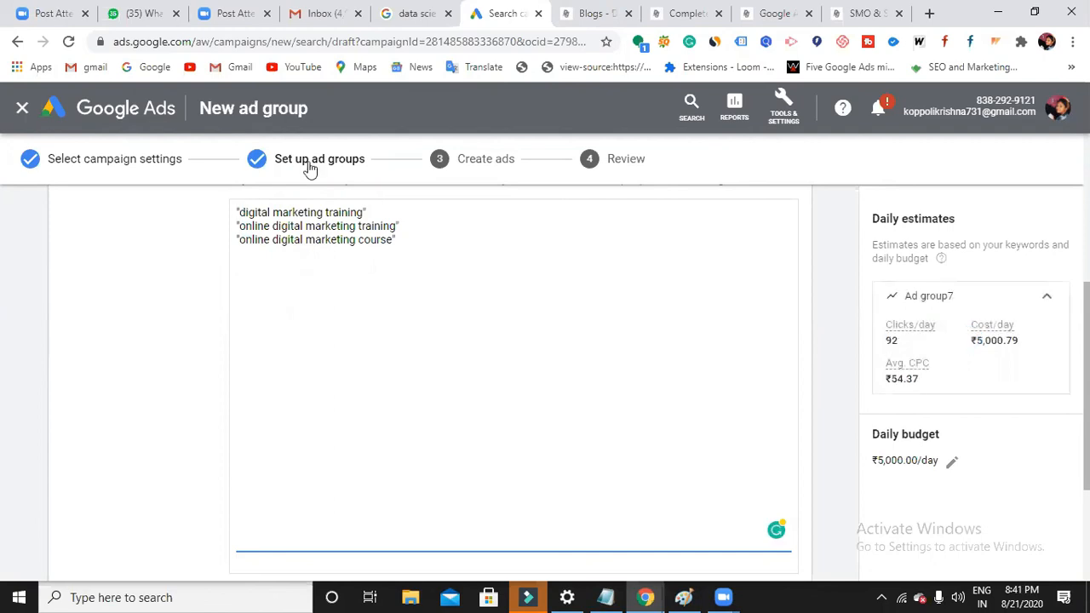
scroll(445, 273, "down", 2)
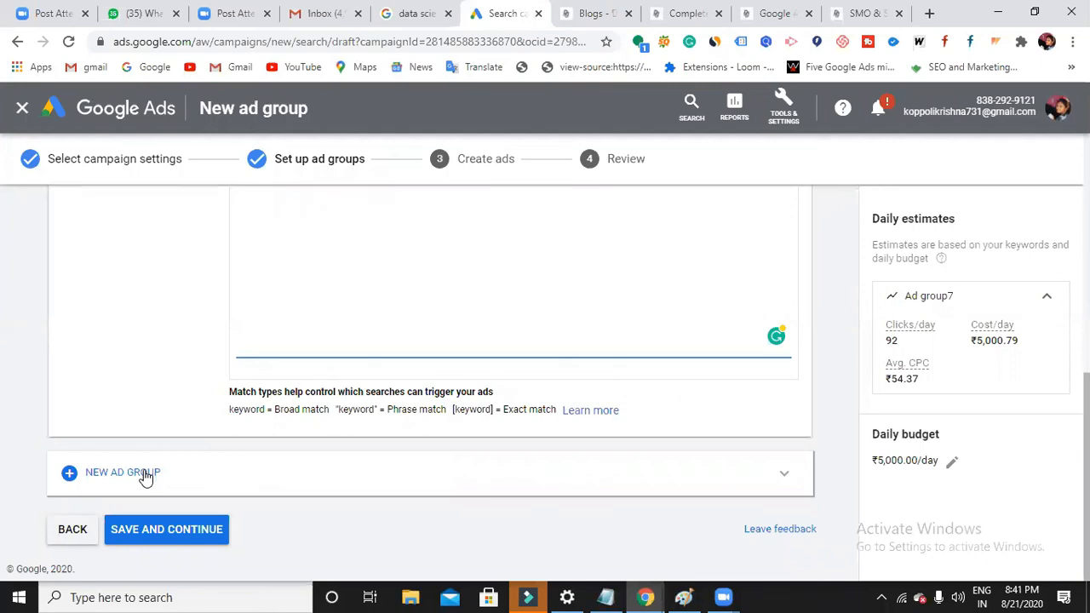
scroll(418, 491, "up", 4)
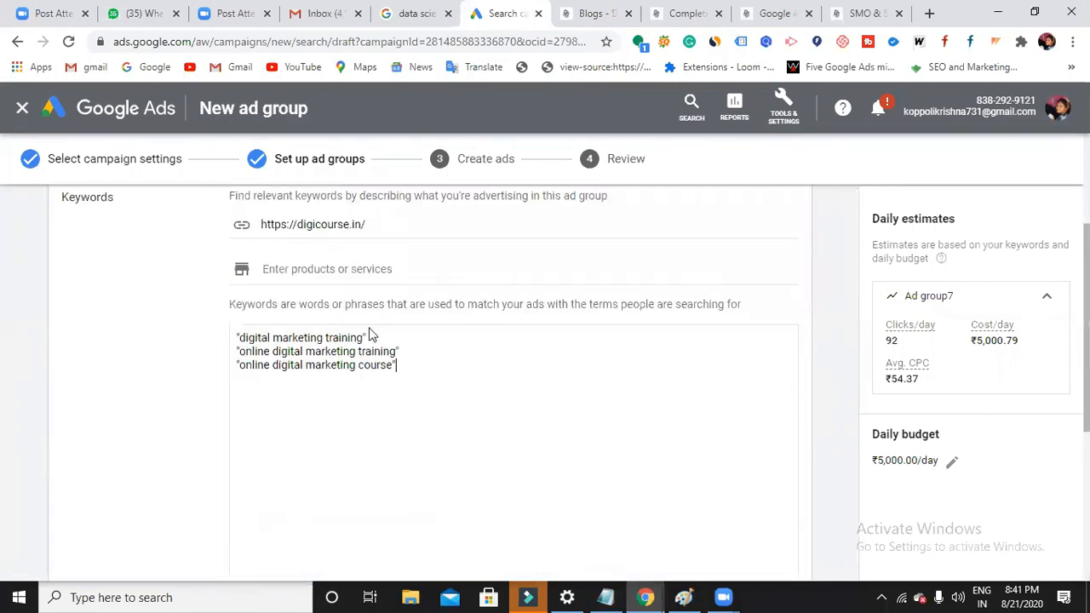
scroll(368, 356, "down", 5)
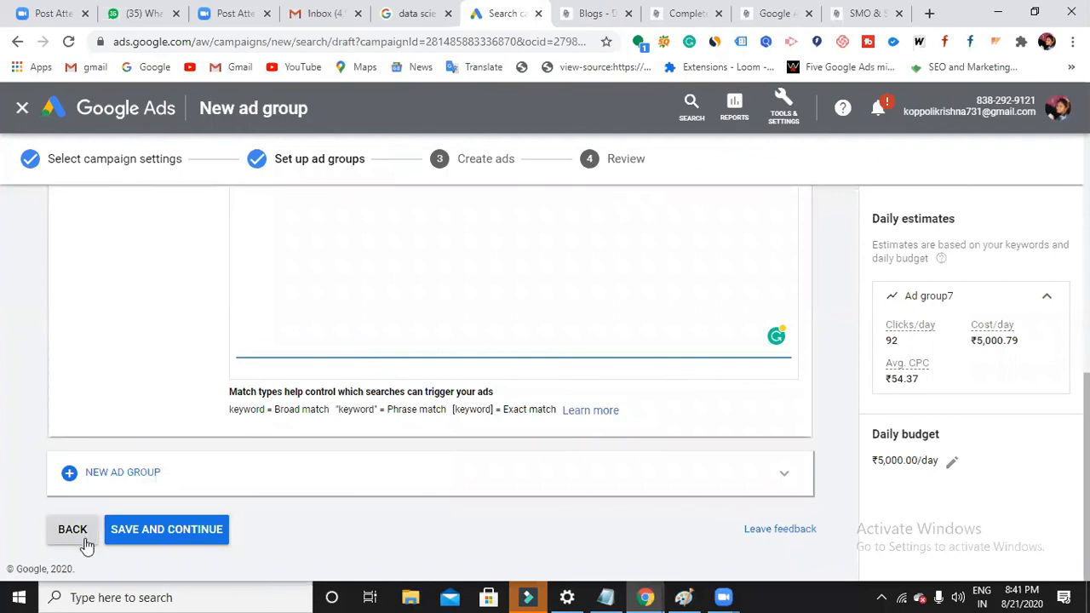
Step: Save the ad group with its phrase-match keywords and continue to creating its first text ad
left_click(134, 532)
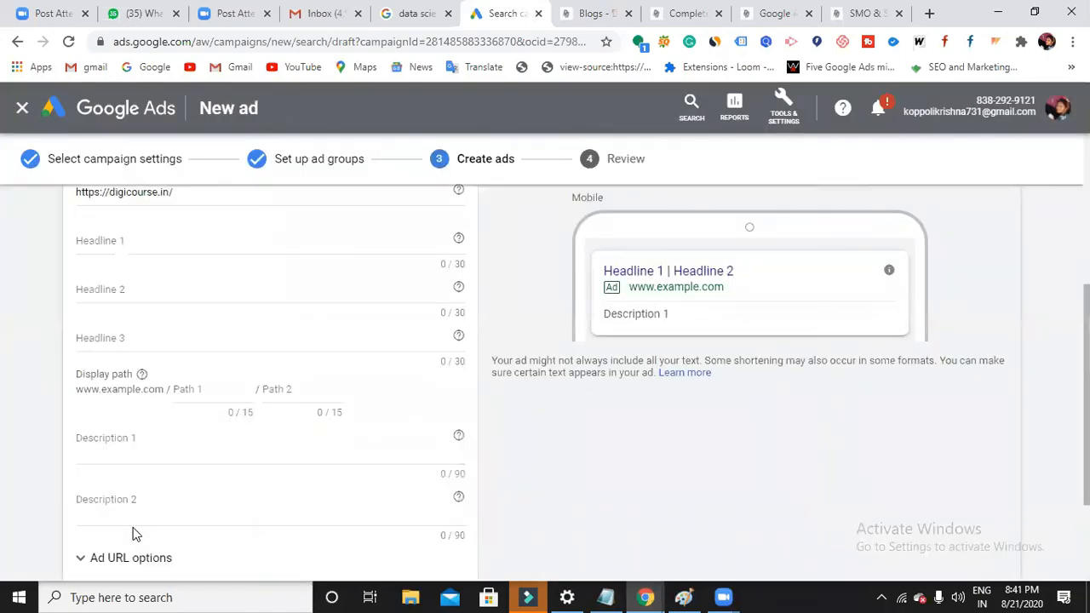
scroll(188, 500, "up", 4)
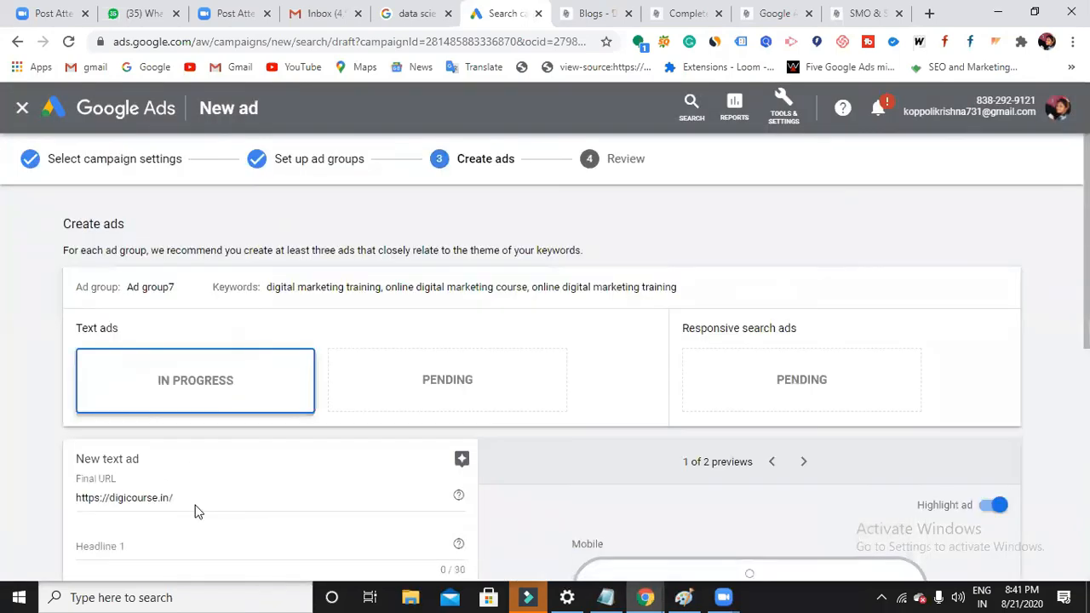
scroll(194, 511, "down", 2)
Step: Set Headline 1 of the new text ad to "Digital Marketing Training"
left_click(169, 392)
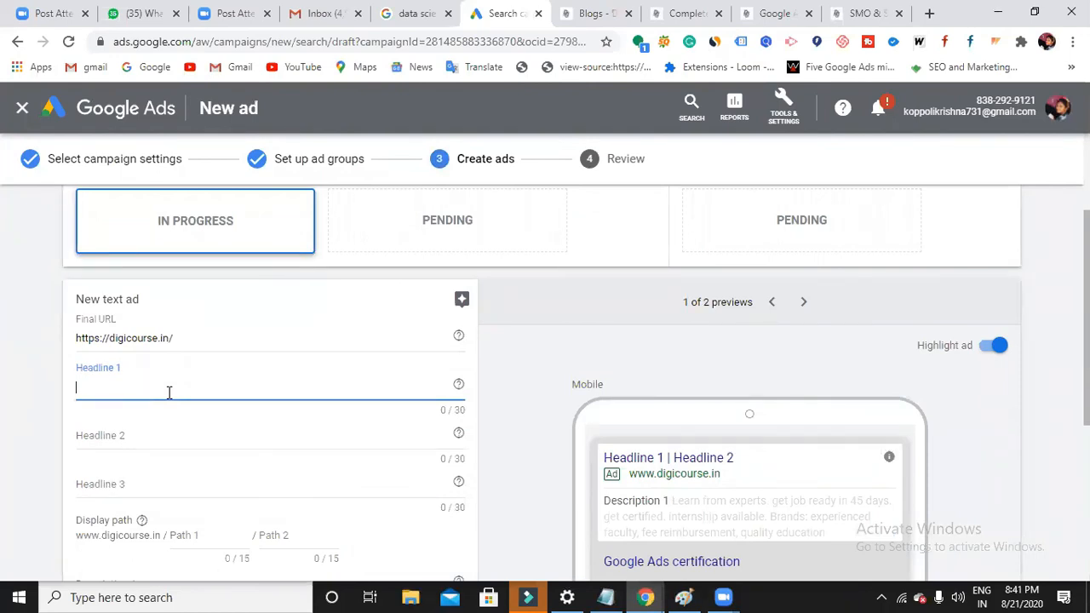
type("Diggital M")
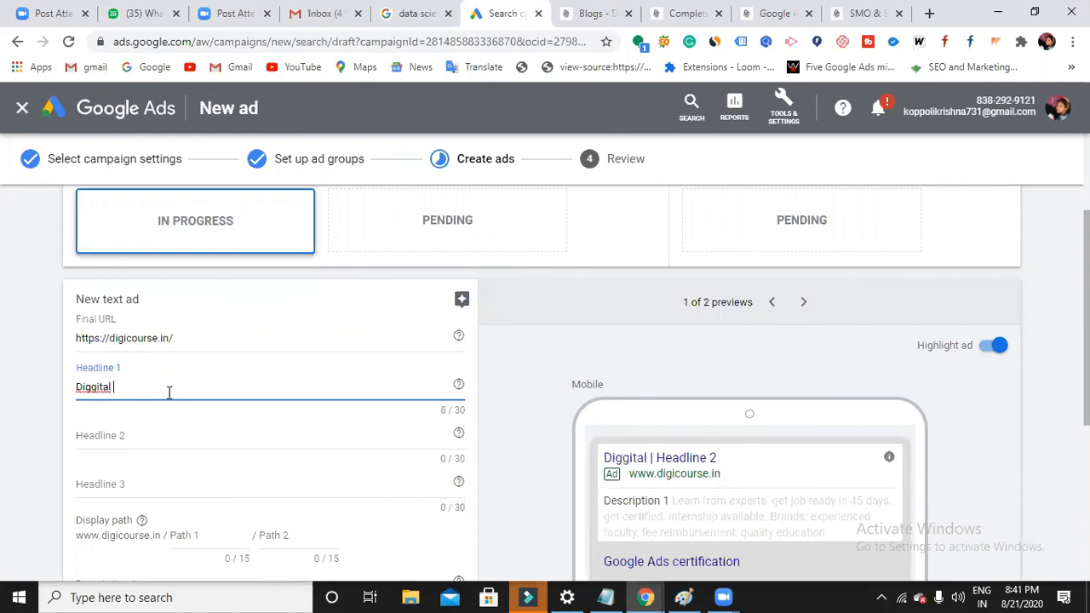
key("BackSpace")
key("BackSpace")
key("BackSpace")
key("BackSpace")
key("BackSpace")
key("BackSpace")
key("BackSpace")
type("ital Marketing Training")
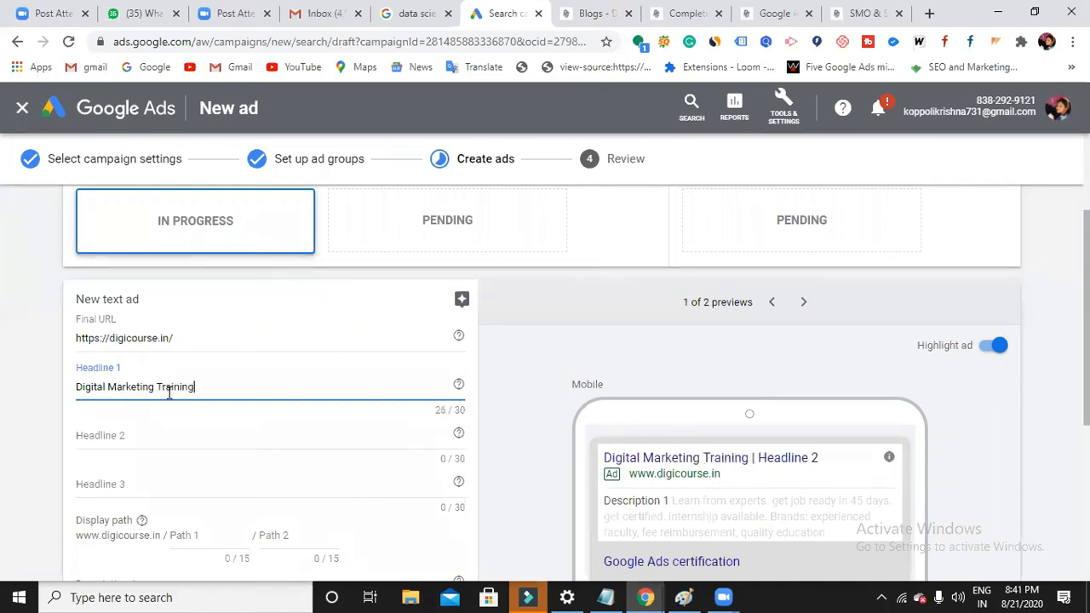
Step: Set Headline 2 of the text ad to "at an affordable price"
left_click(158, 434)
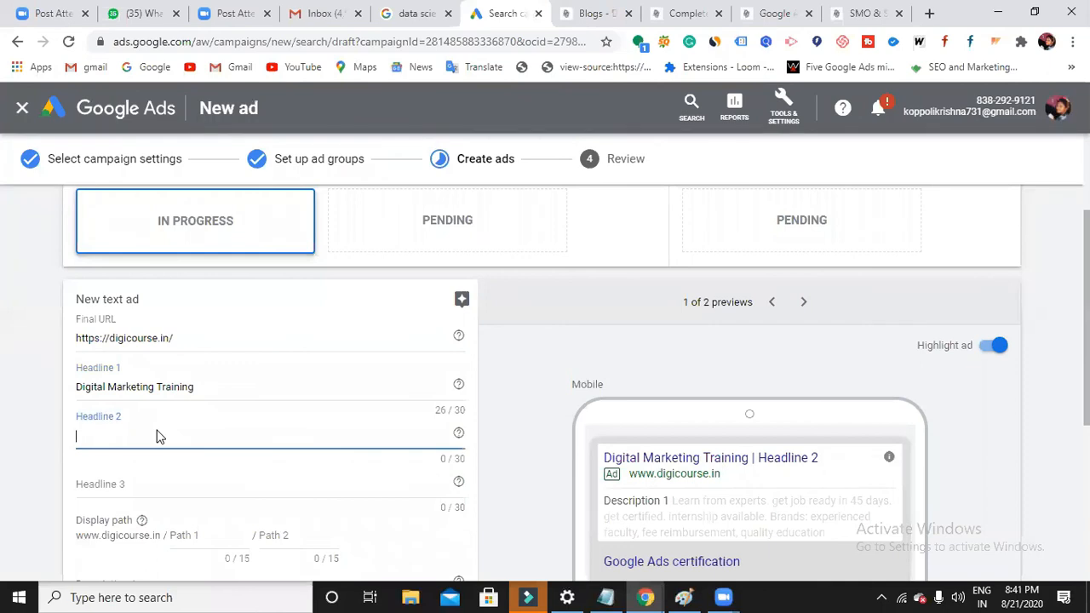
type("at an afforda")
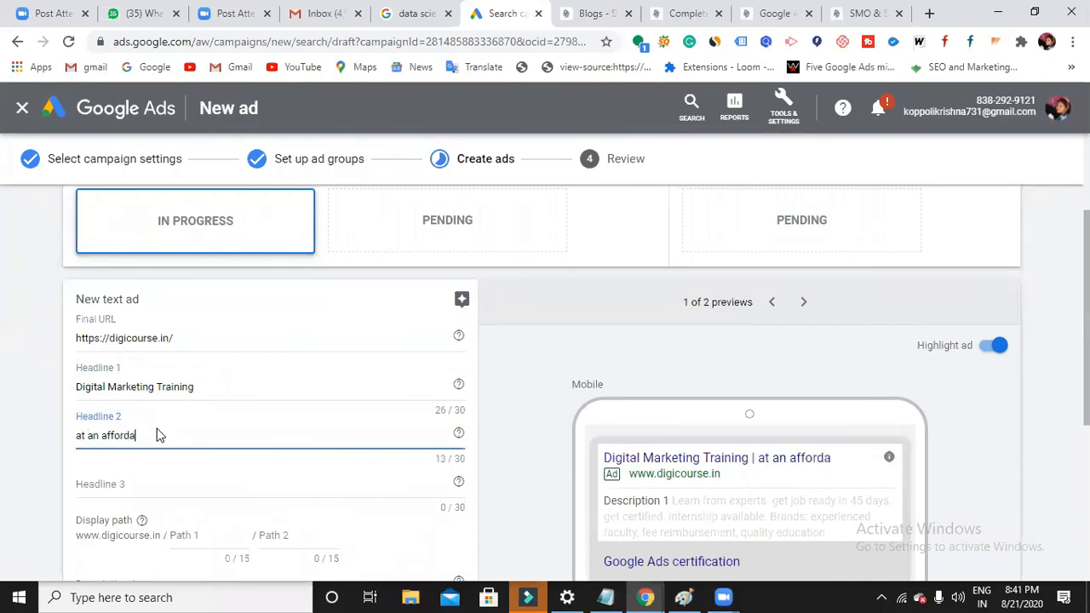
type("ble pprice")
left_click(159, 435)
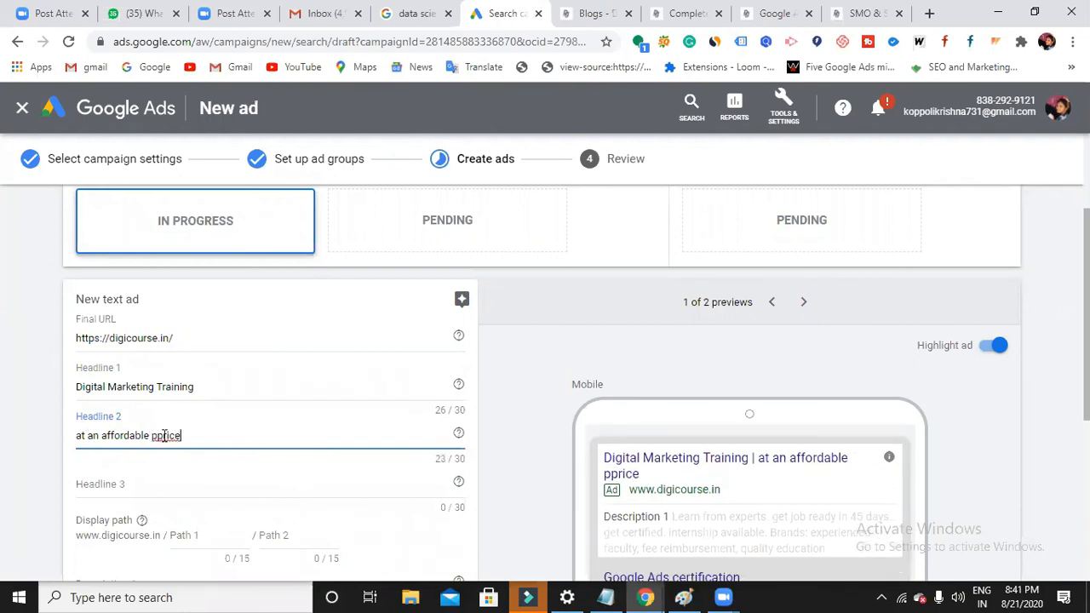
key("BackSpace")
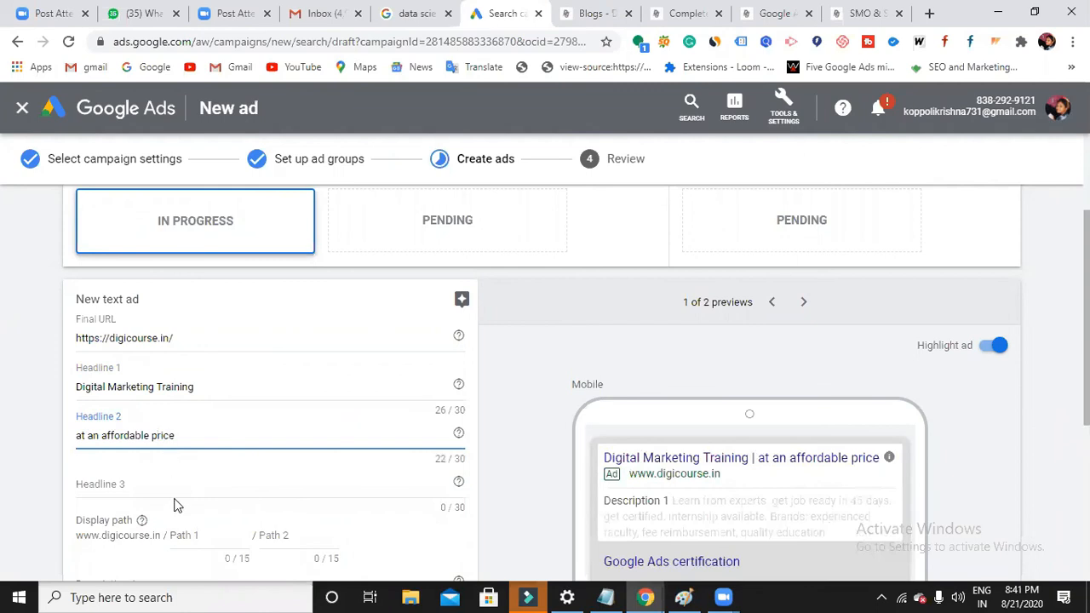
Step: Set Headline 3 of the text ad to "Avail 50% discount"
left_click(179, 490)
type("A")
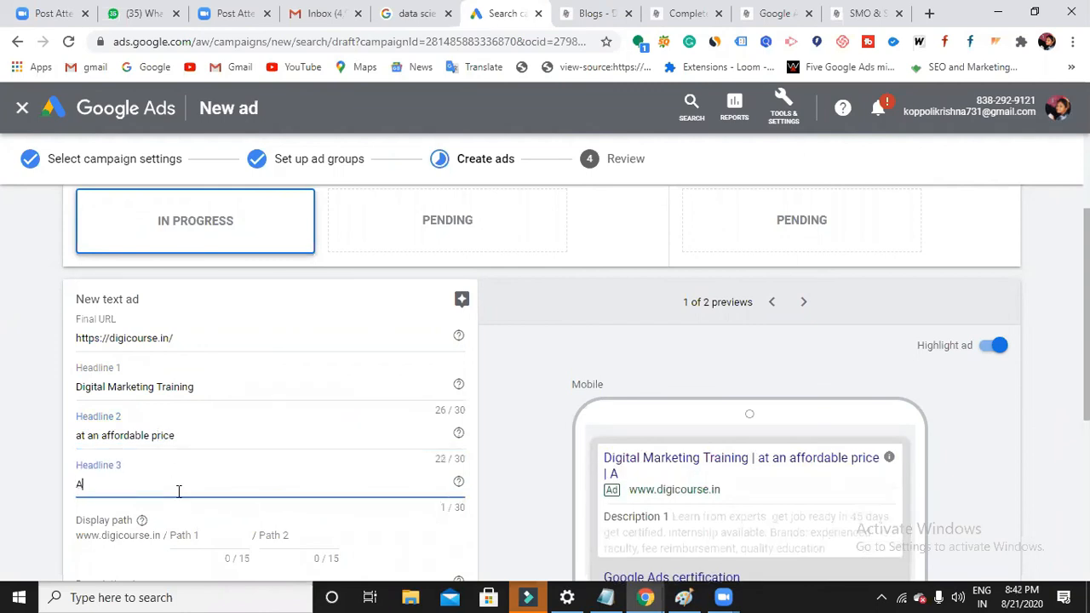
type("vail 50%")
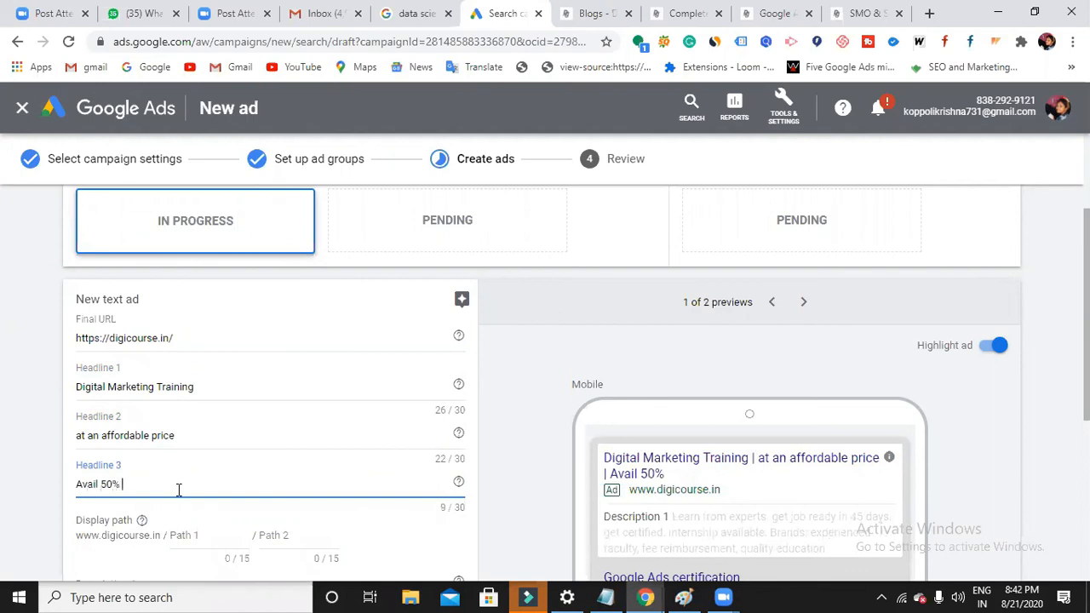
type(" discount")
Step: Fill in Description 1 of the text ad with "Learn Digital Marketing and earn money online easy ways"
scroll(170, 450, "down", 2)
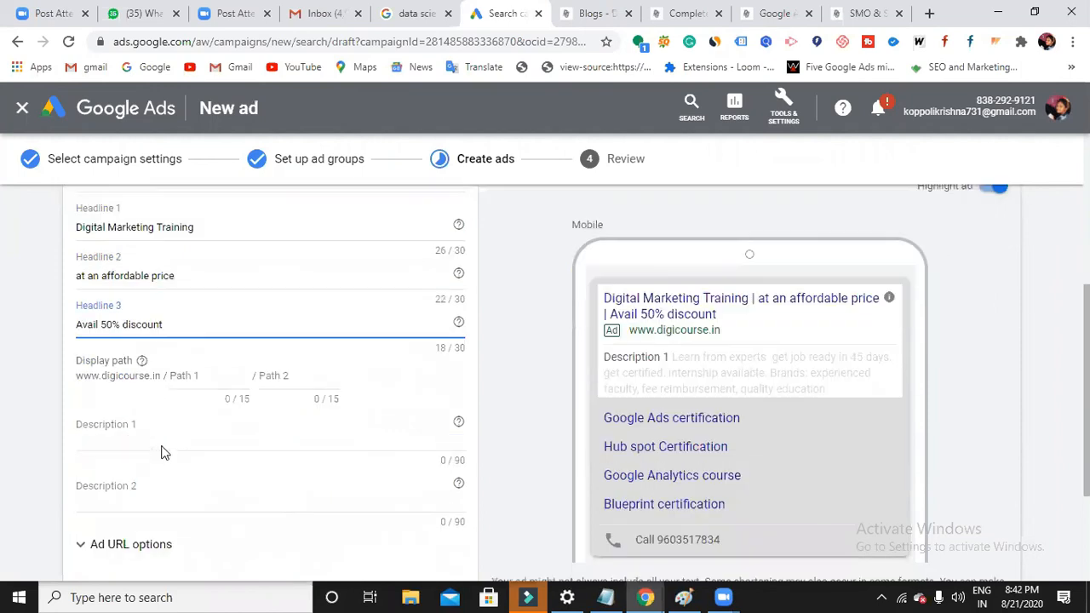
left_click(157, 439)
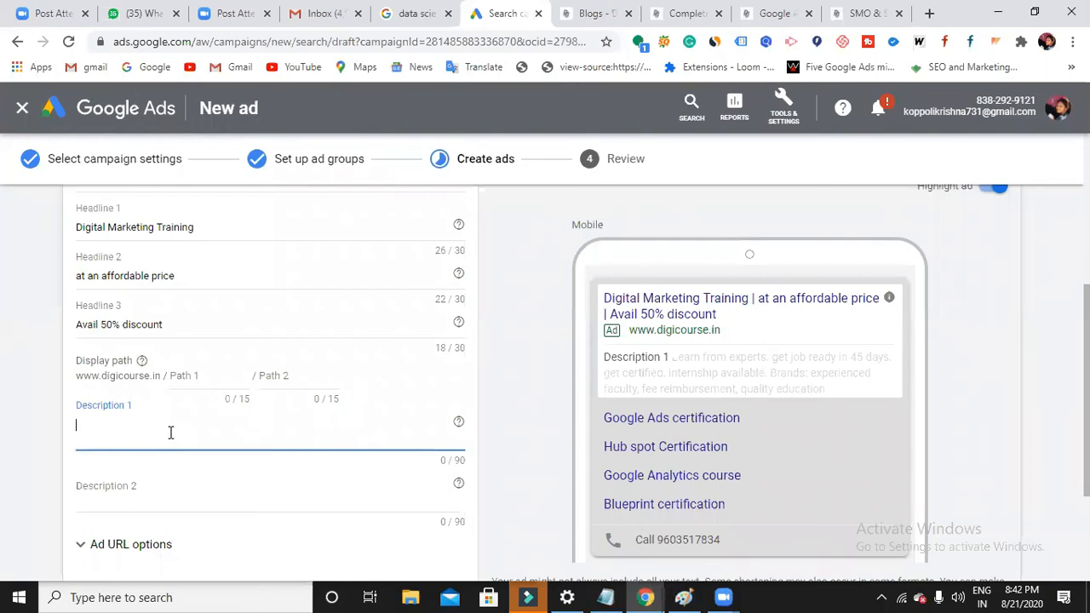
type("Lear")
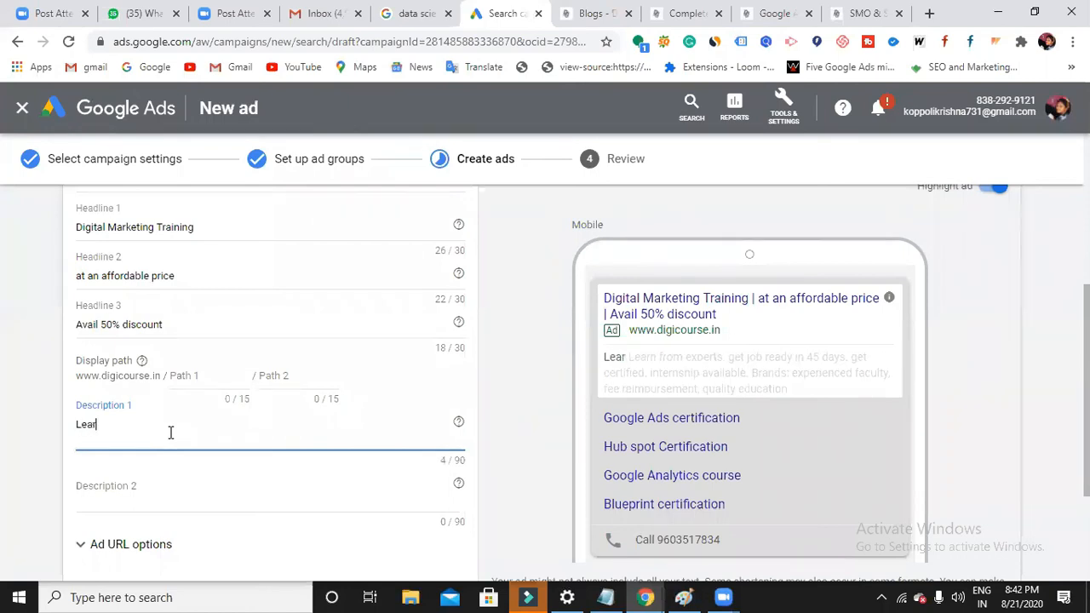
type("n Dig")
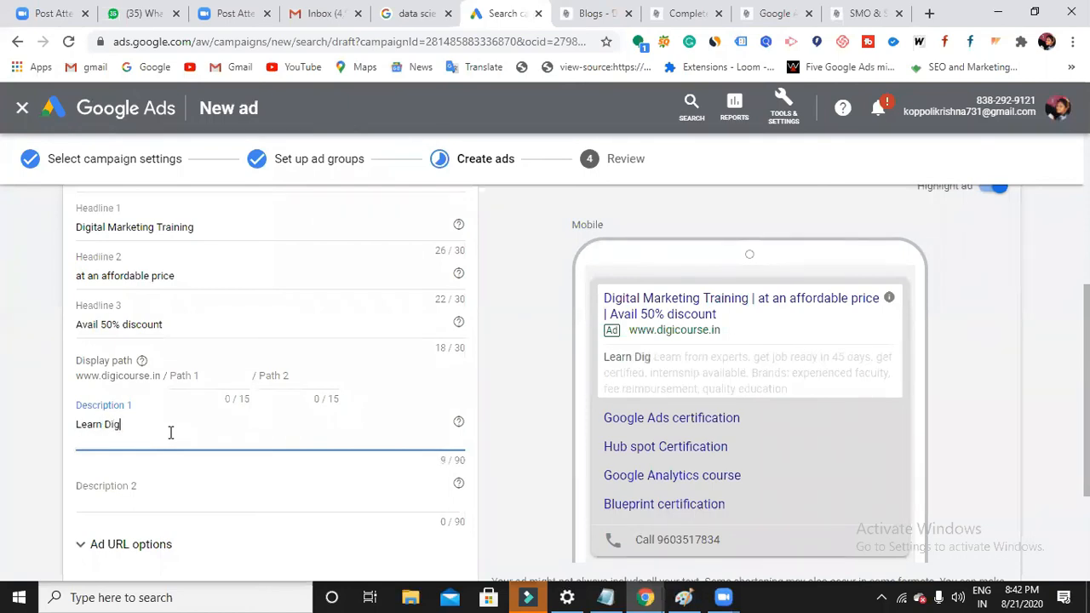
type("ital ")
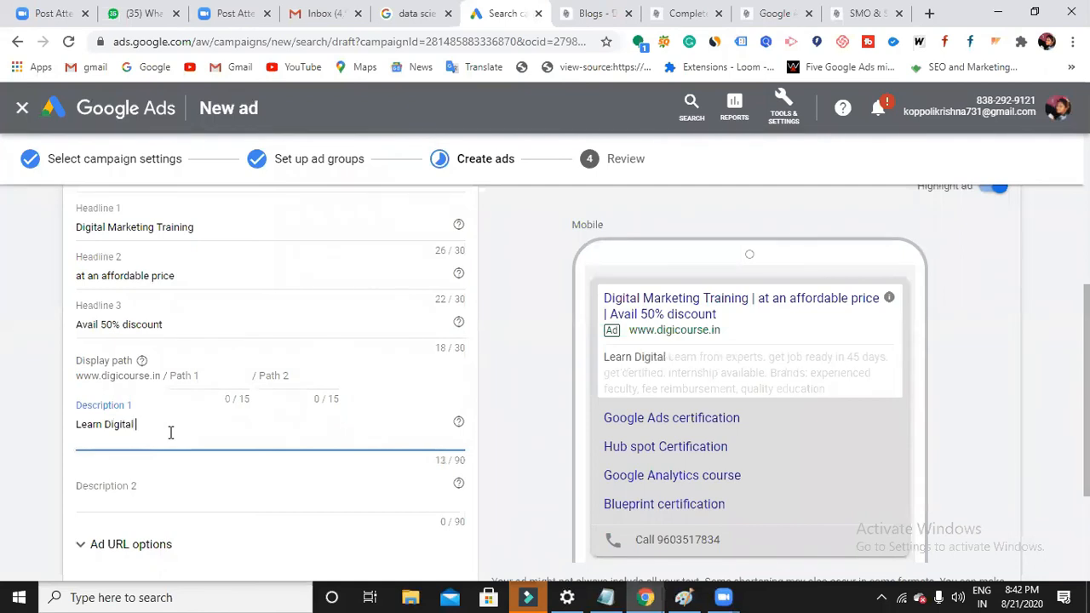
type("Marketin")
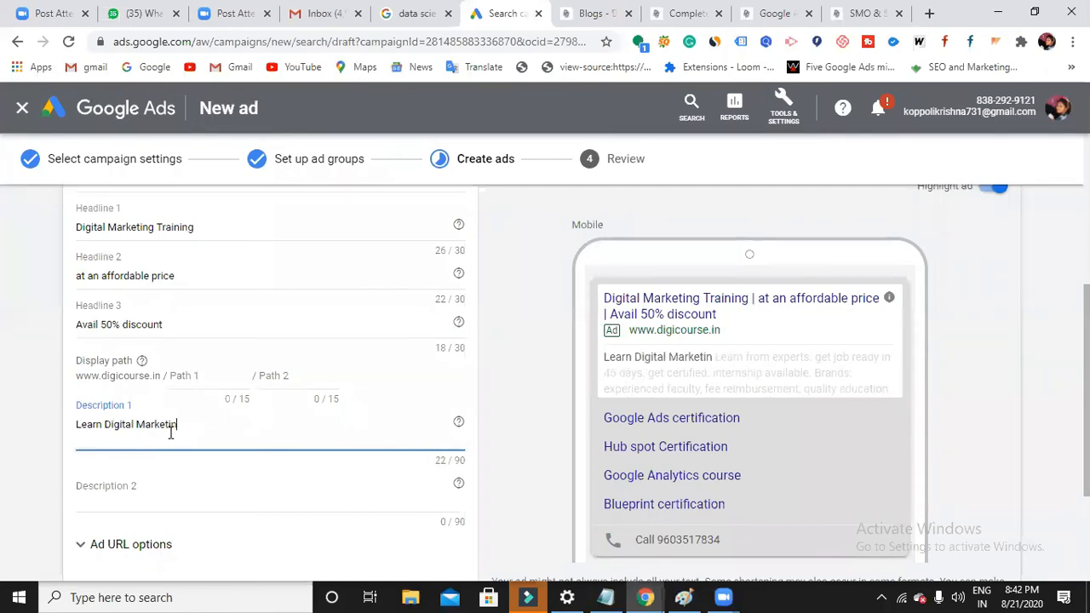
type("g and ear")
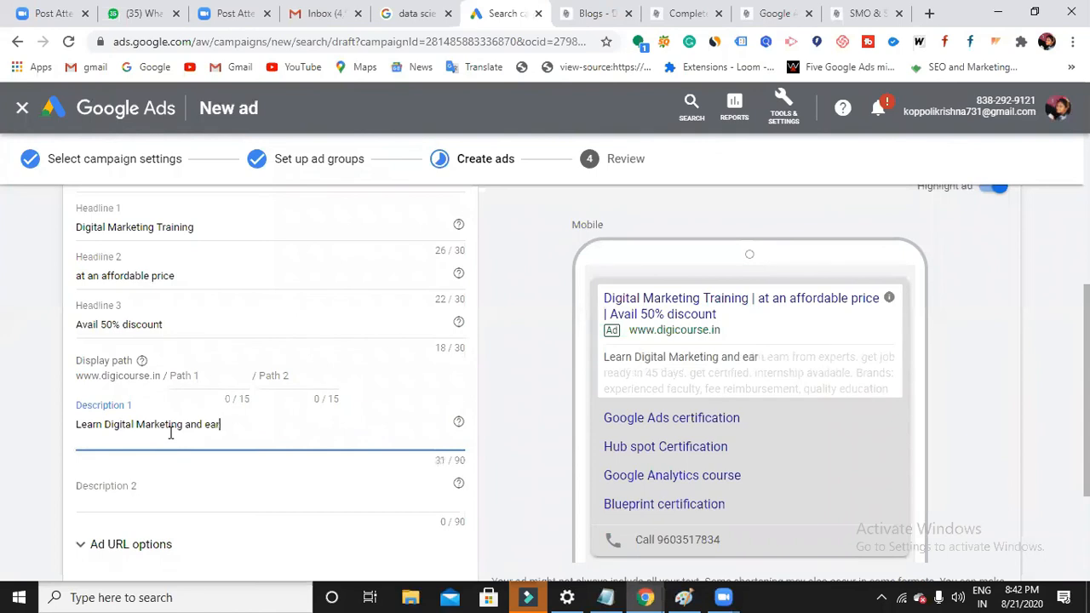
type("n money on")
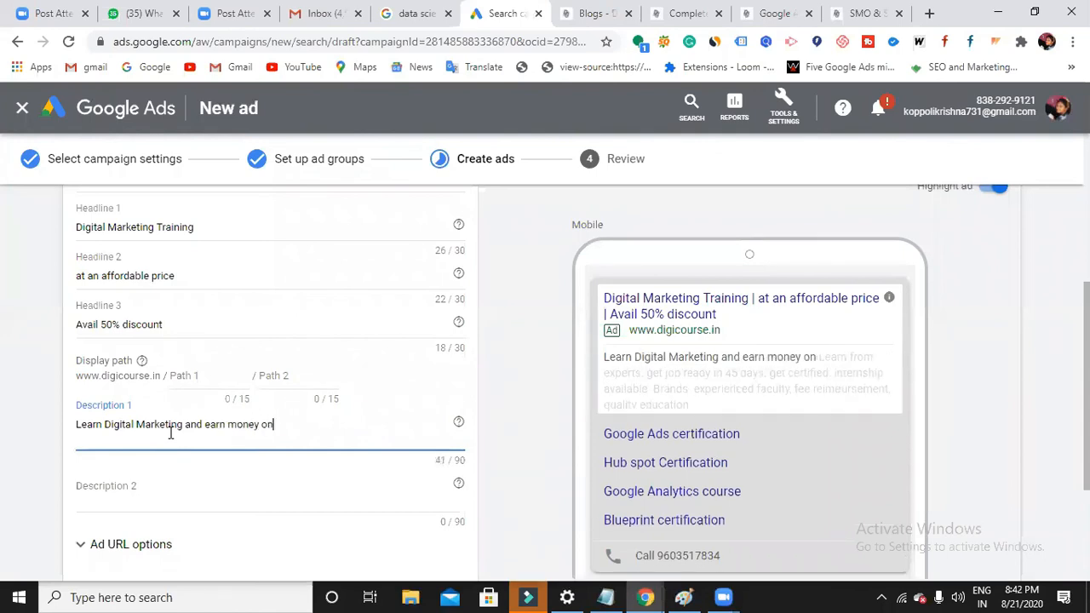
type("line easy ways")
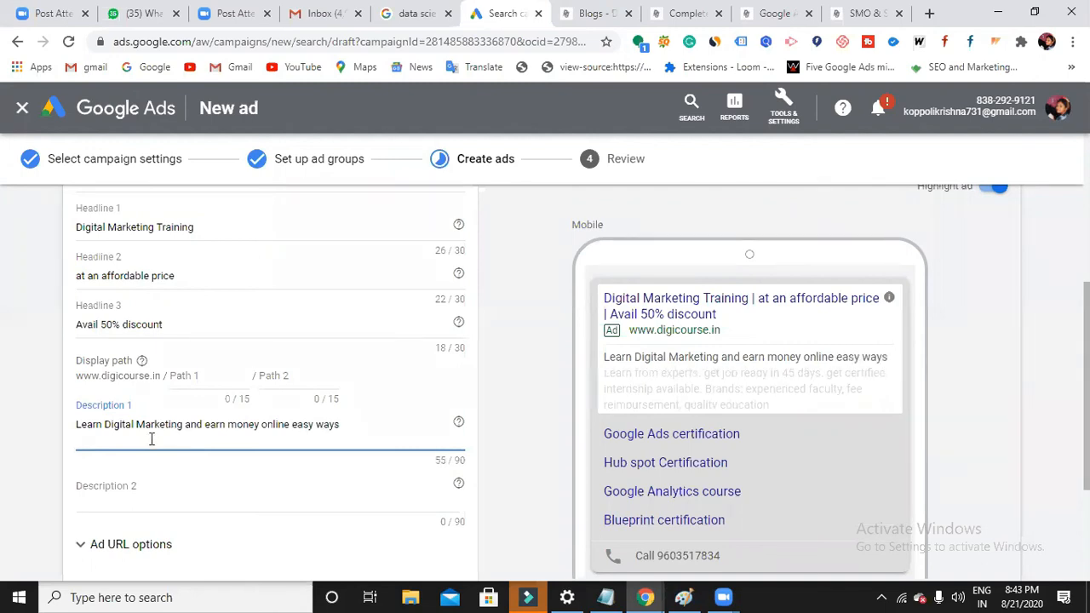
Step: Fill in Description 2 of the text ad with "Get freelancing projects through SEO, website for free"
left_click(158, 487)
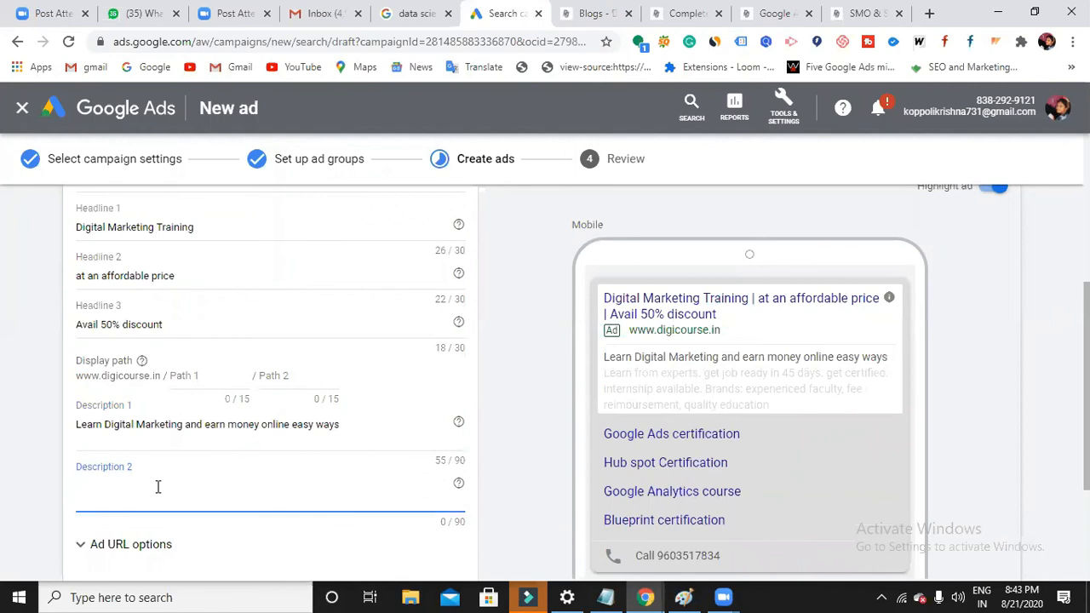
type("Get freelancing projects")
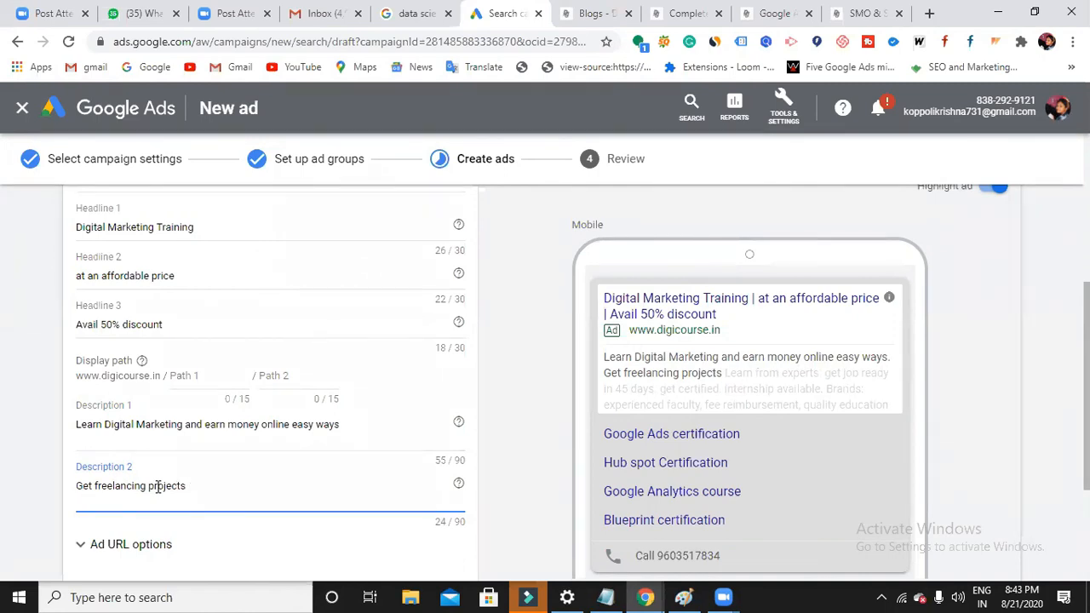
type("through SE")
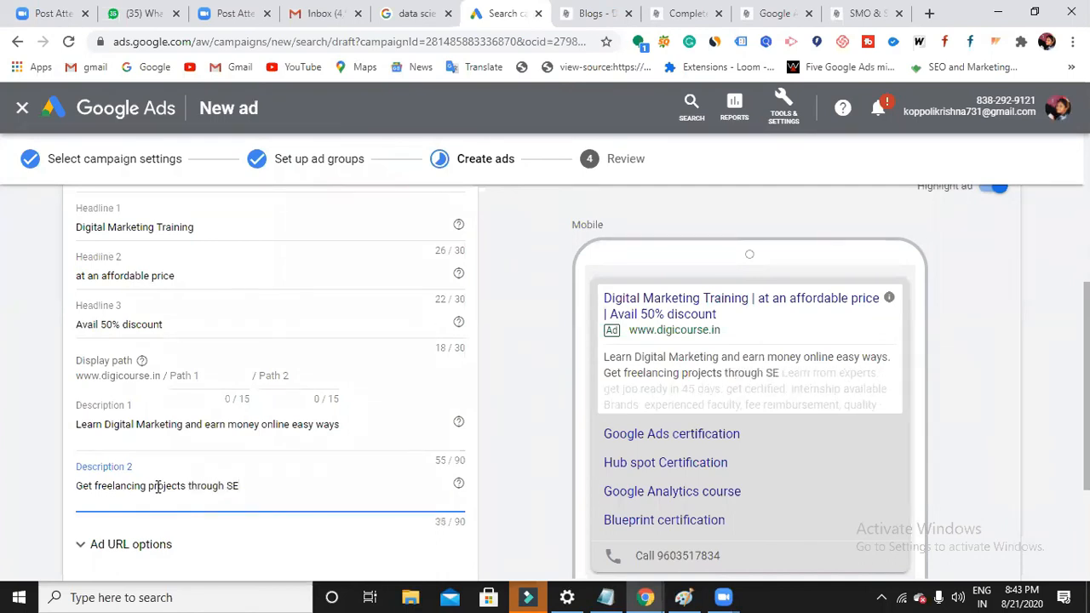
type("O, website")
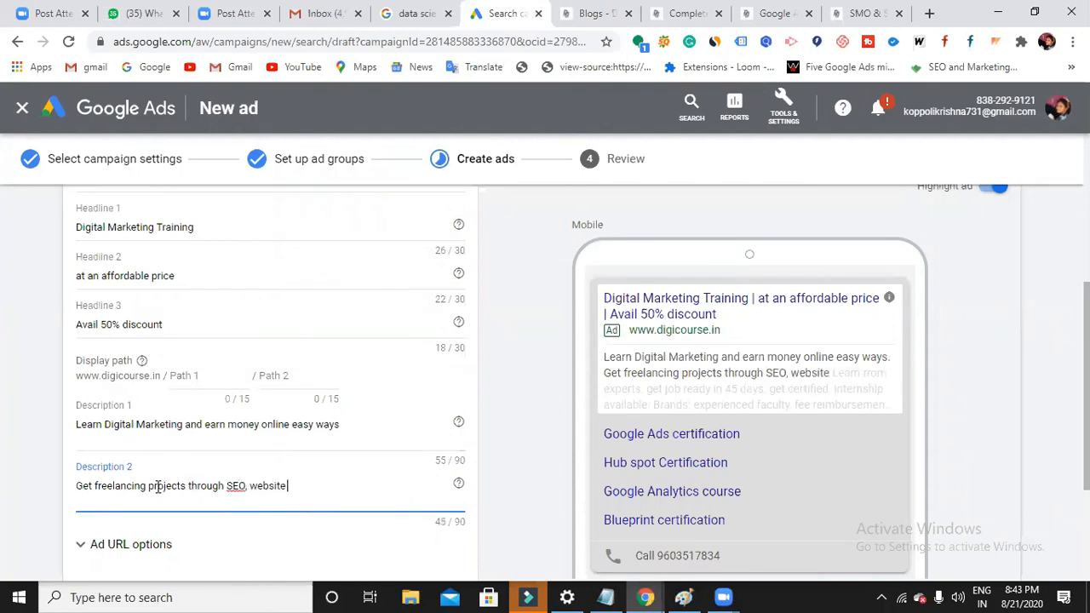
type(" for free")
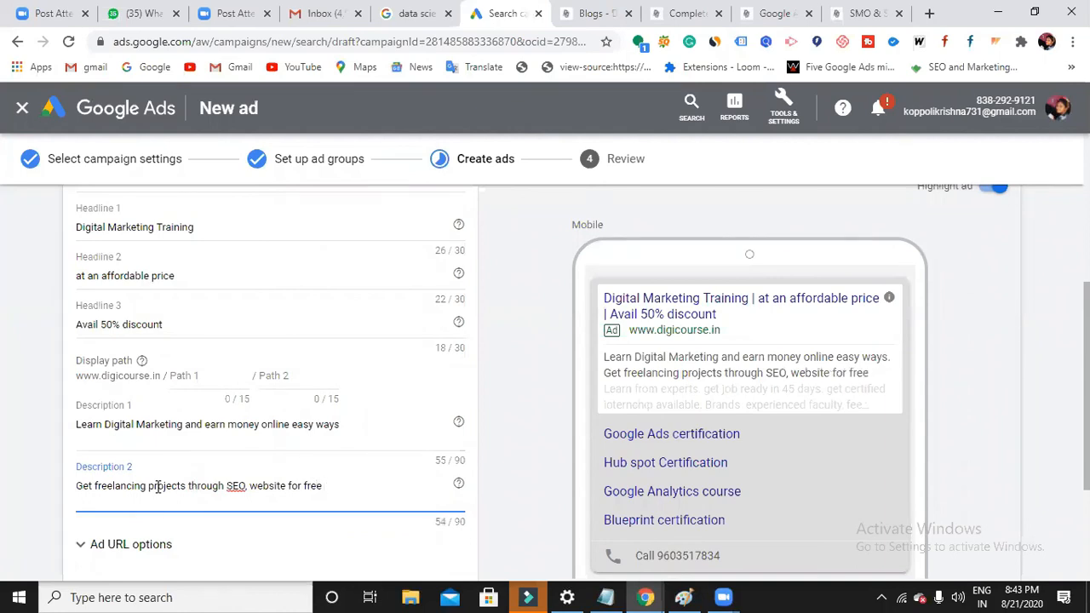
Step: Examine the text ad's mobile preview with its extensions and switch to the desktop preview
scroll(637, 492, "down", 1)
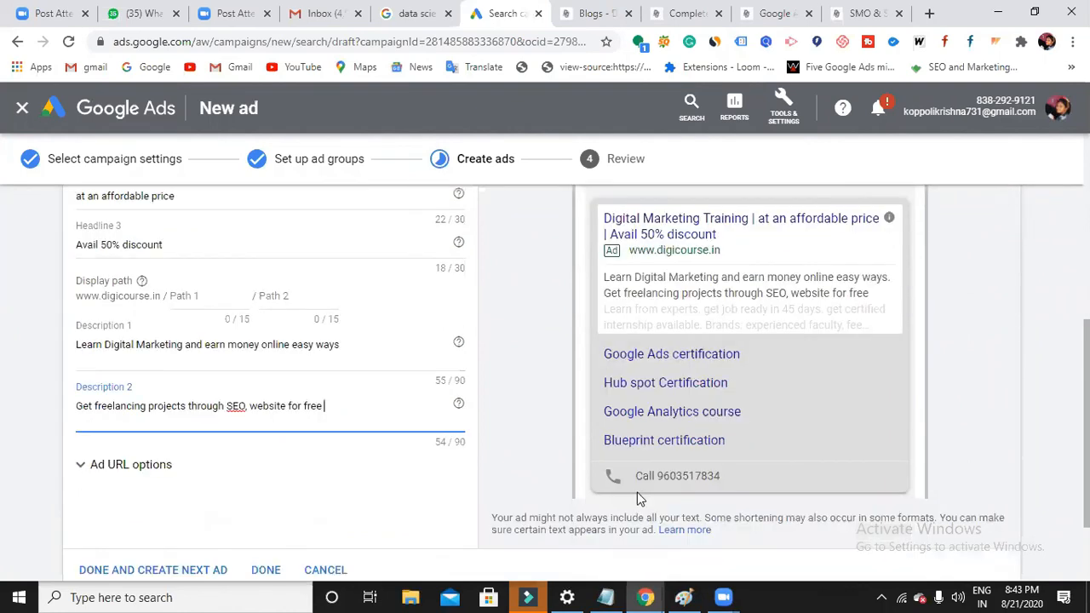
scroll(754, 441, "up", 2)
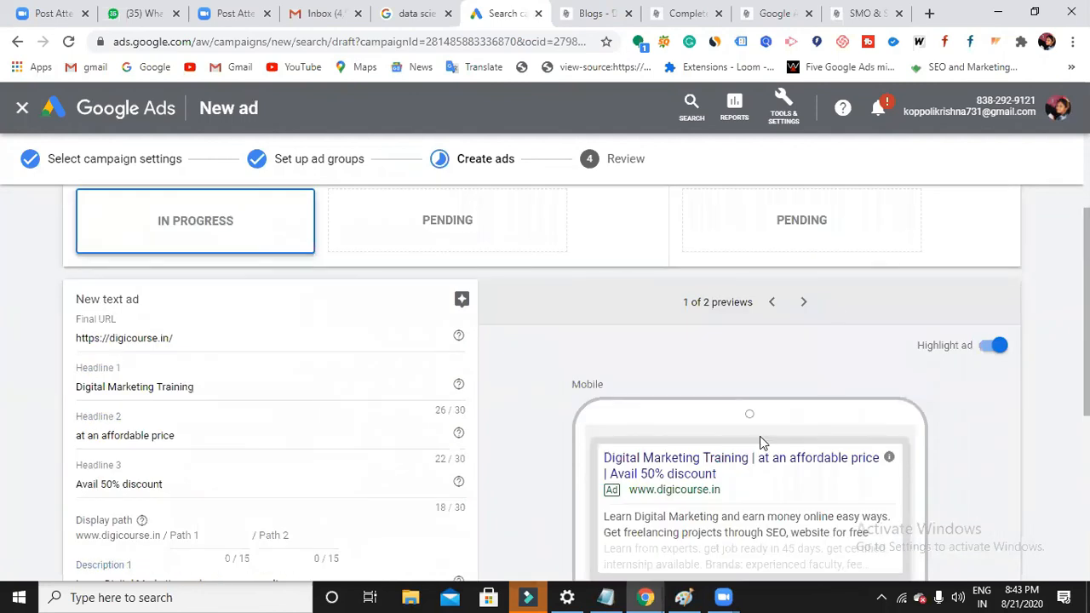
scroll(760, 436, "down", 3)
scroll(815, 420, "up", 3)
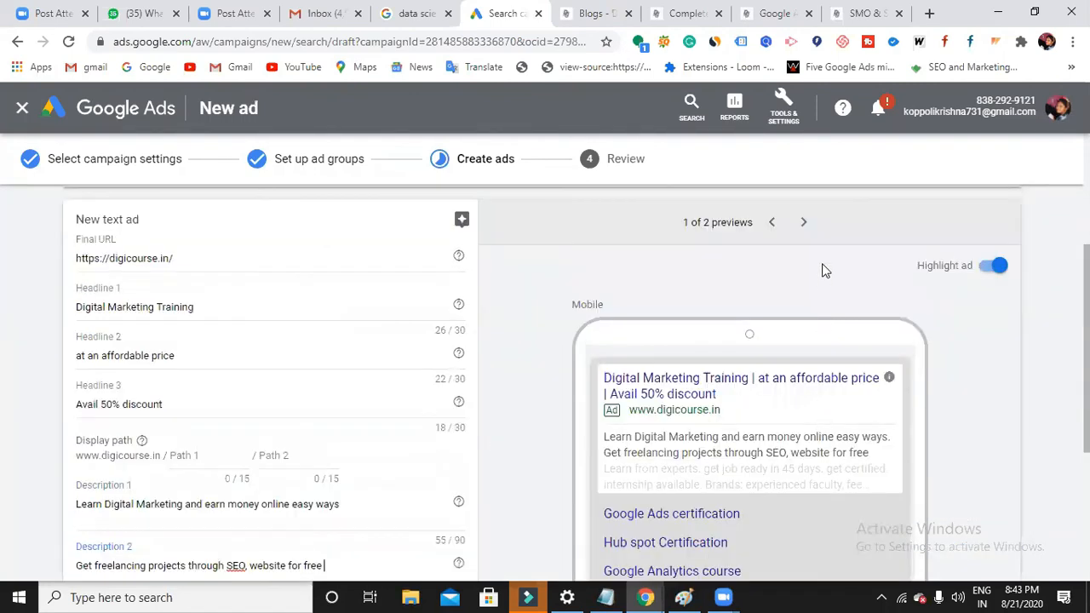
left_click(807, 224)
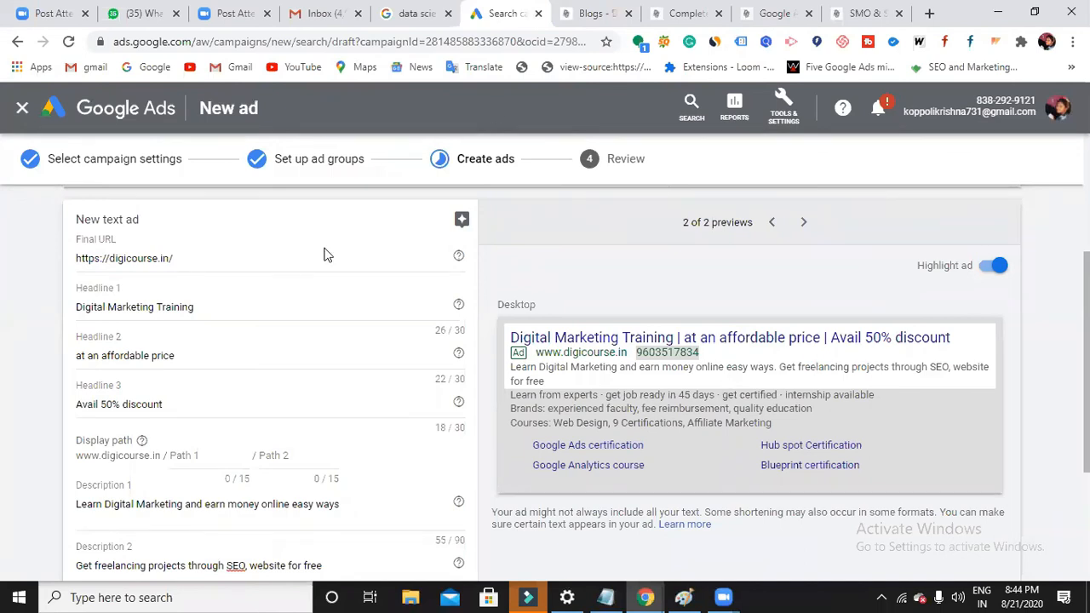
Step: Finish the text ad, then save the ads and continue to the campaign review
scroll(301, 491, "down", 3)
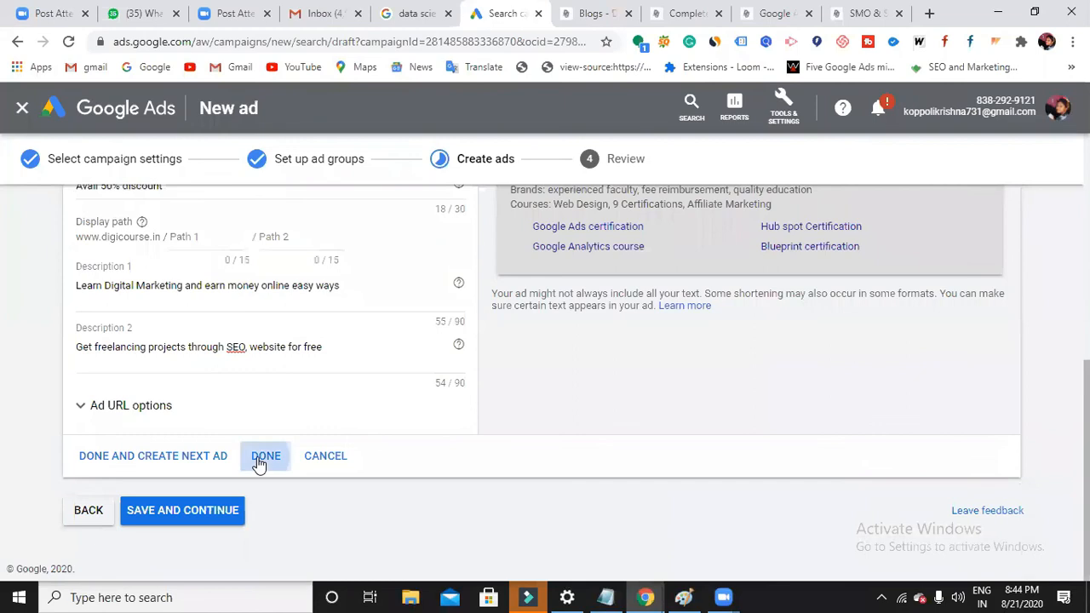
left_click(260, 460)
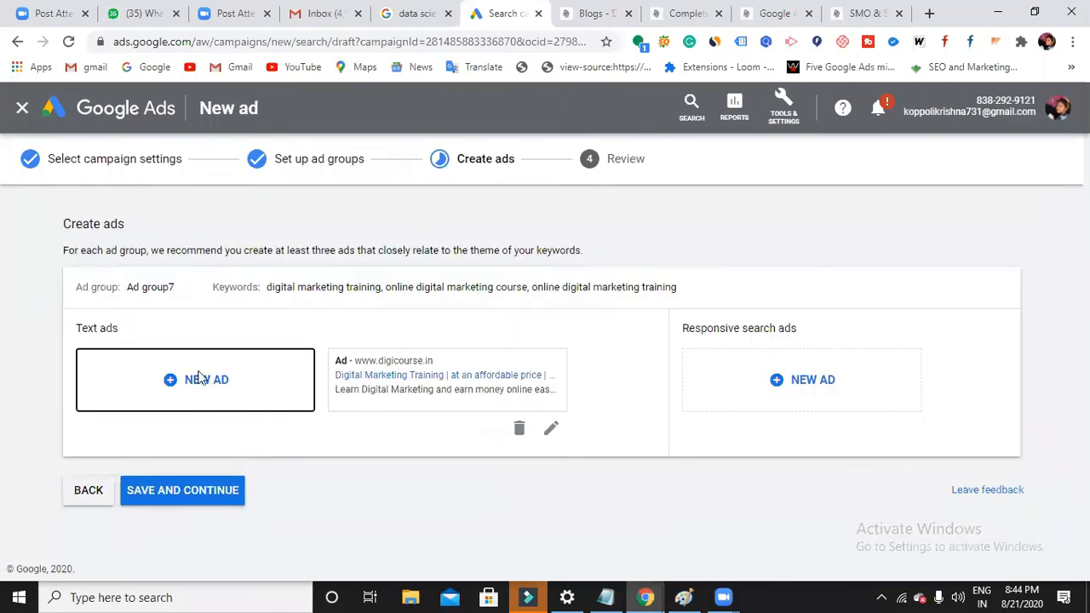
left_click(192, 493)
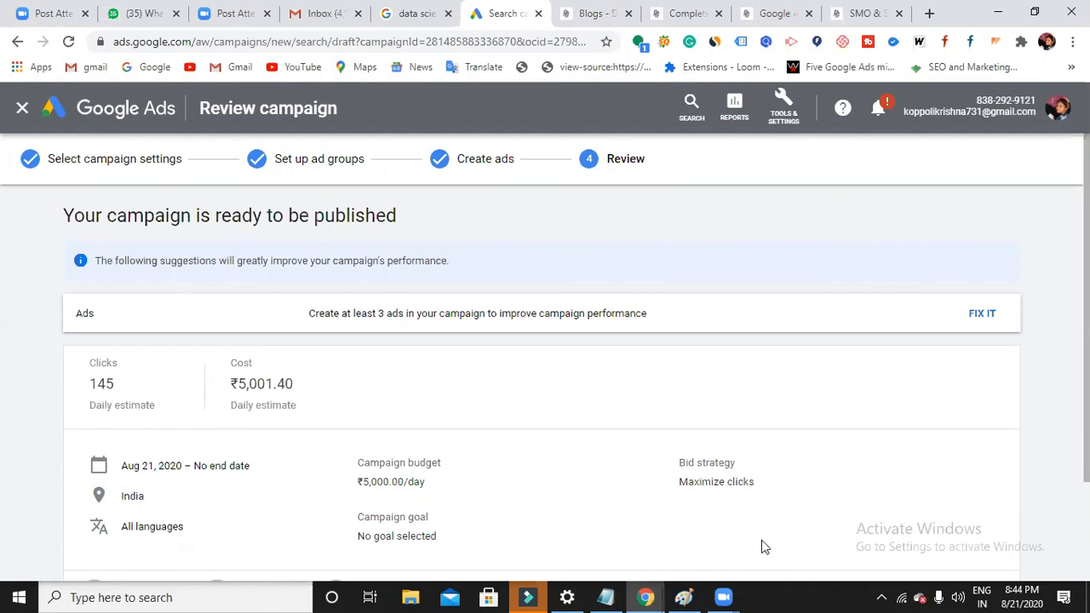
Step: Switch to the untitled notes open in Notepad
left_click(610, 596)
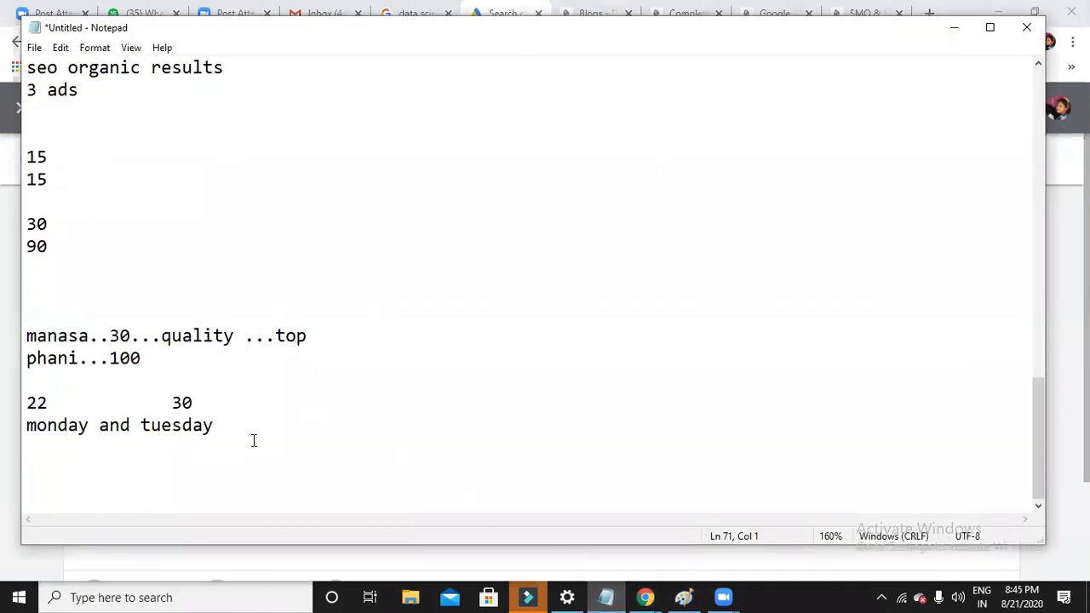